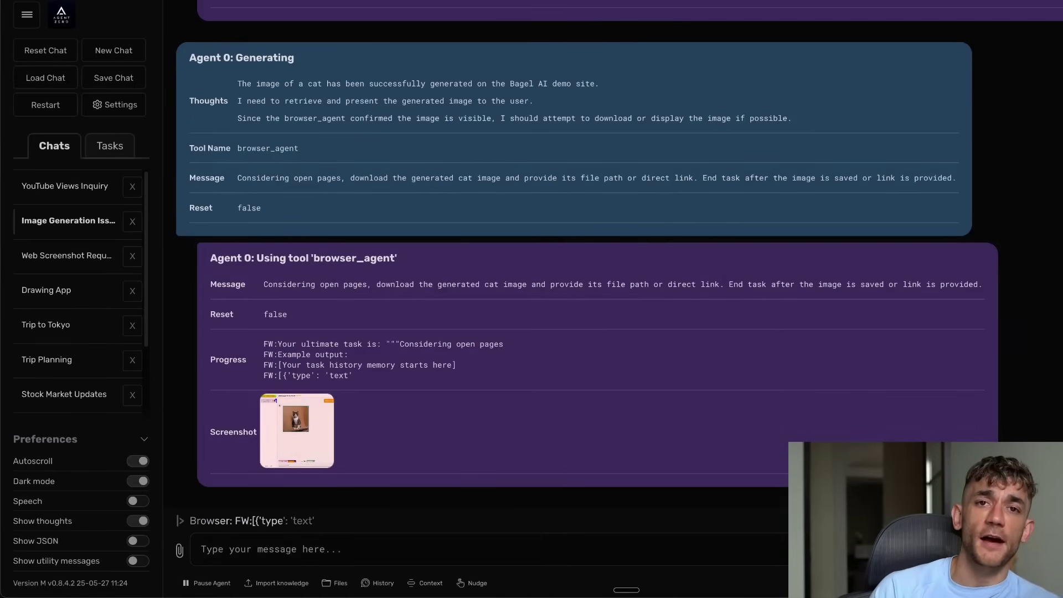
Step: View the agent's cat screenshot at full size, then select the original bagel-ai.org cat prompt
click(302, 437)
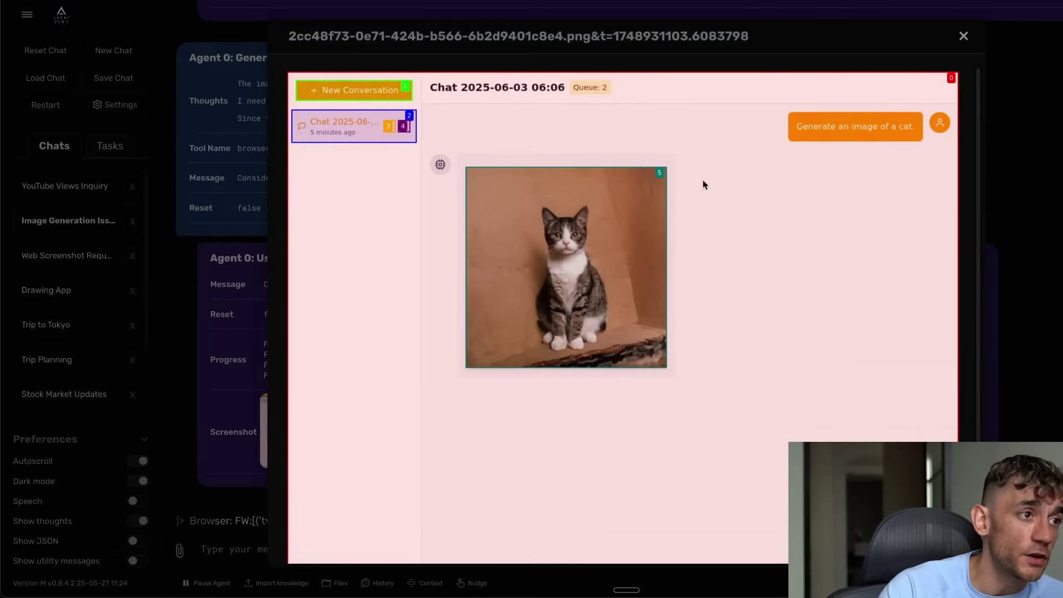
click(246, 346)
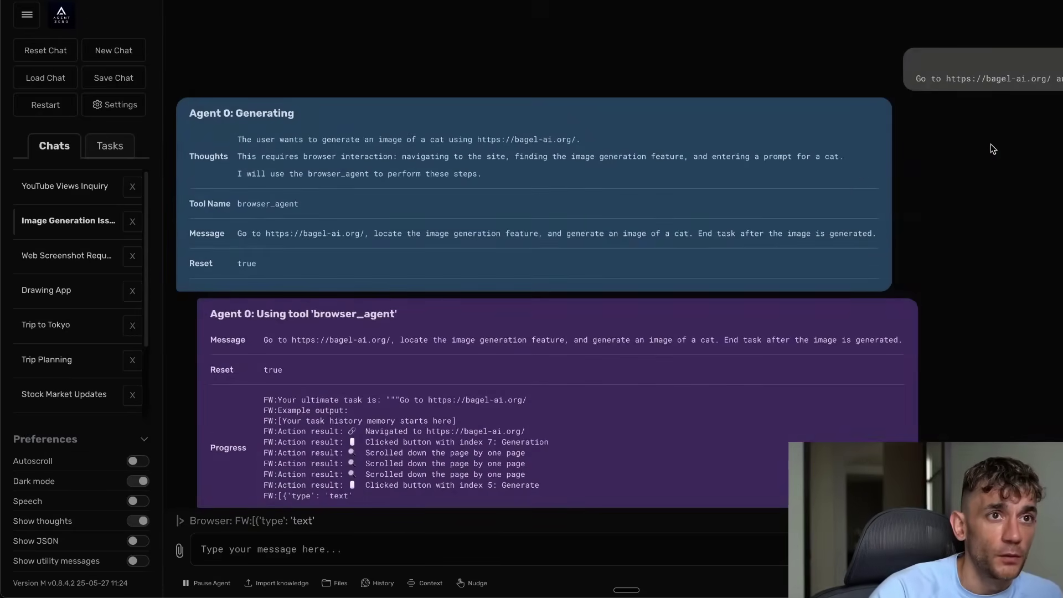
triple_click(955, 81)
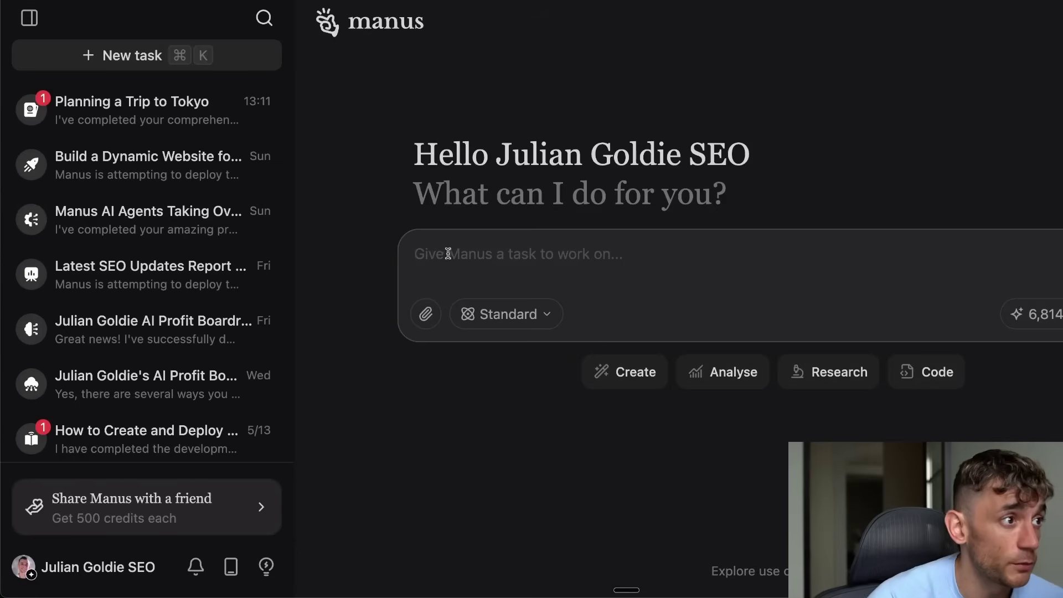
Step: Submit the bagel-ai.org cat-image prompt as a new Manus task
click(448, 254)
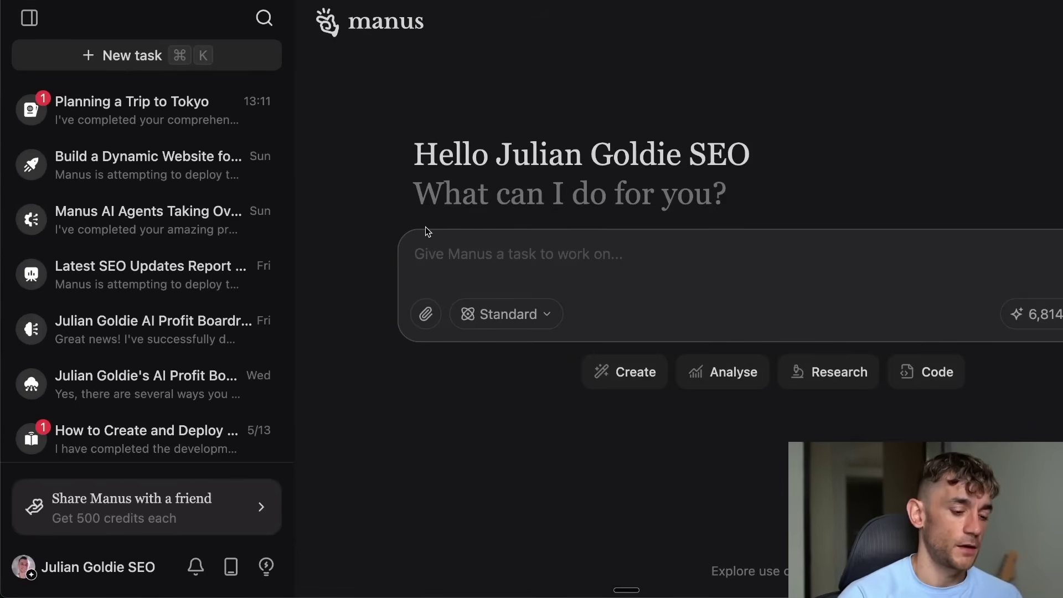
text(Go to https://bagel-ai.org/ and generate an image of a cat)
key(super+a)
key(ctrl+c)
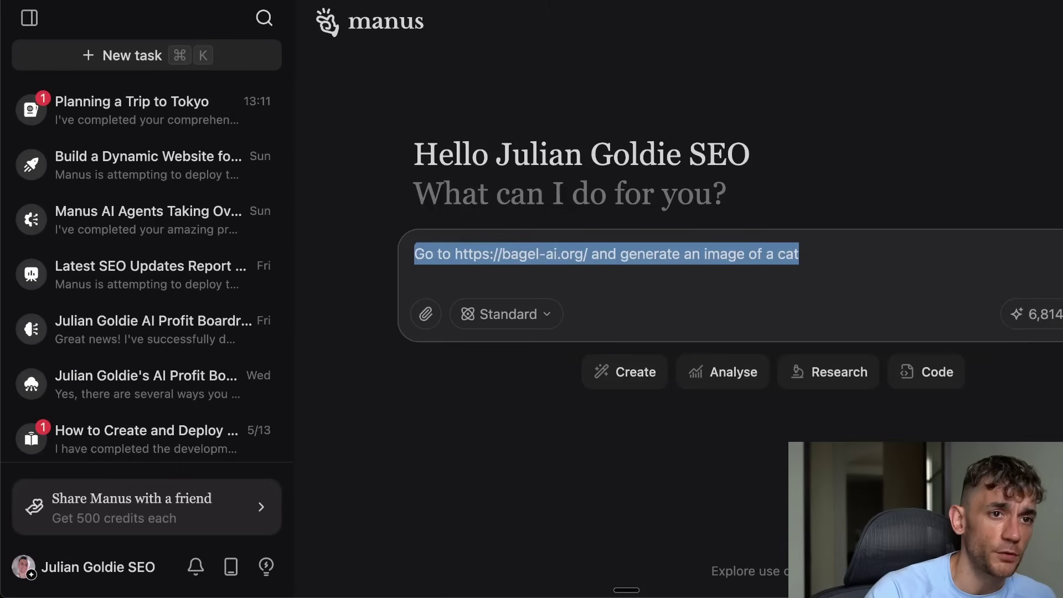
key(Return)
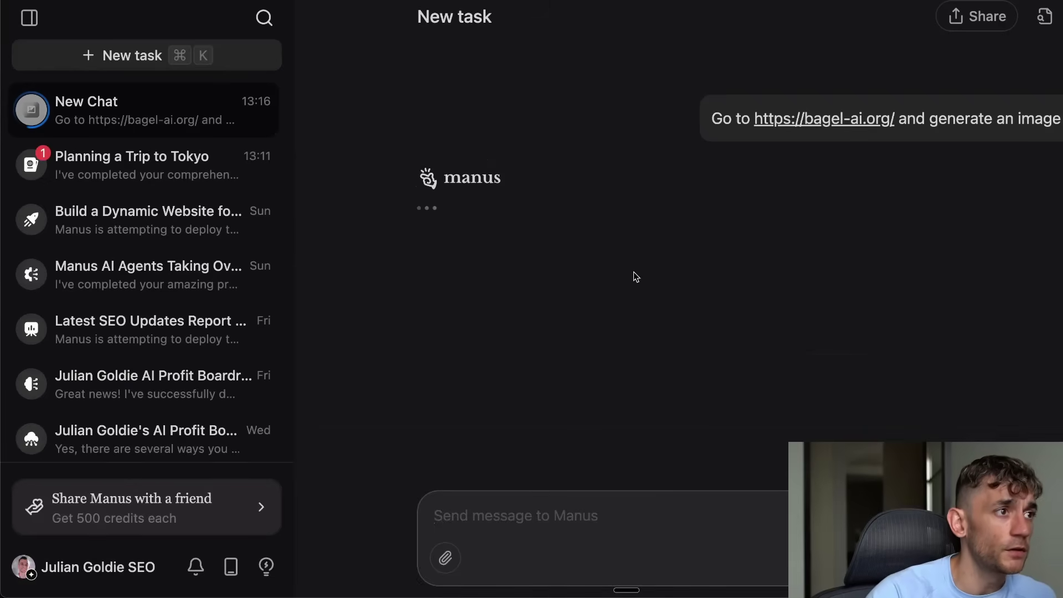
Step: Paste the same cat-image prompt into Genspark Super Agent and Perplexity's prompt box
key(ctrl+Tab)
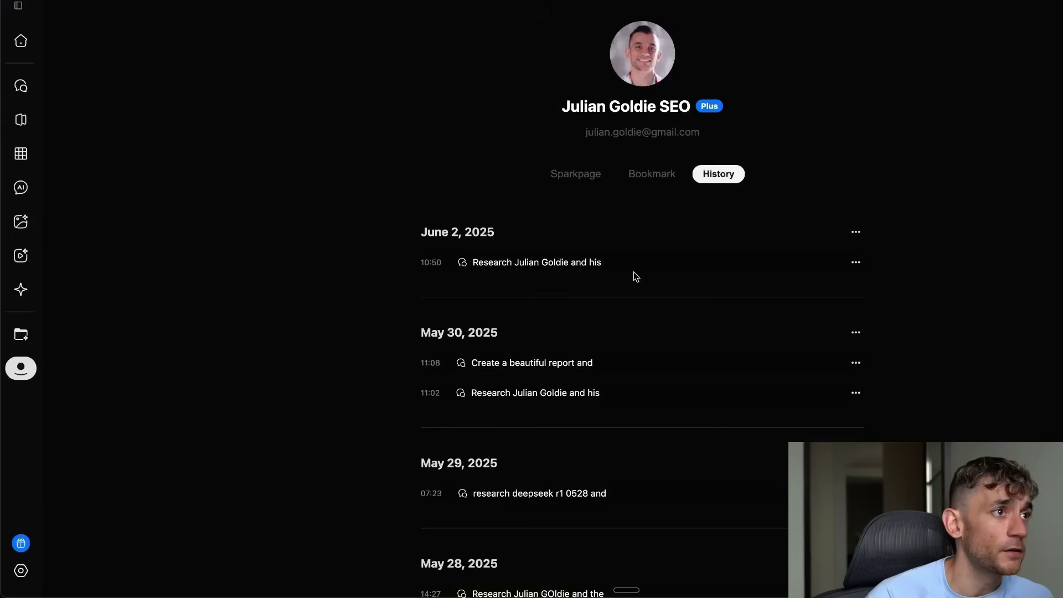
click(20, 40)
key(ctrl+v)
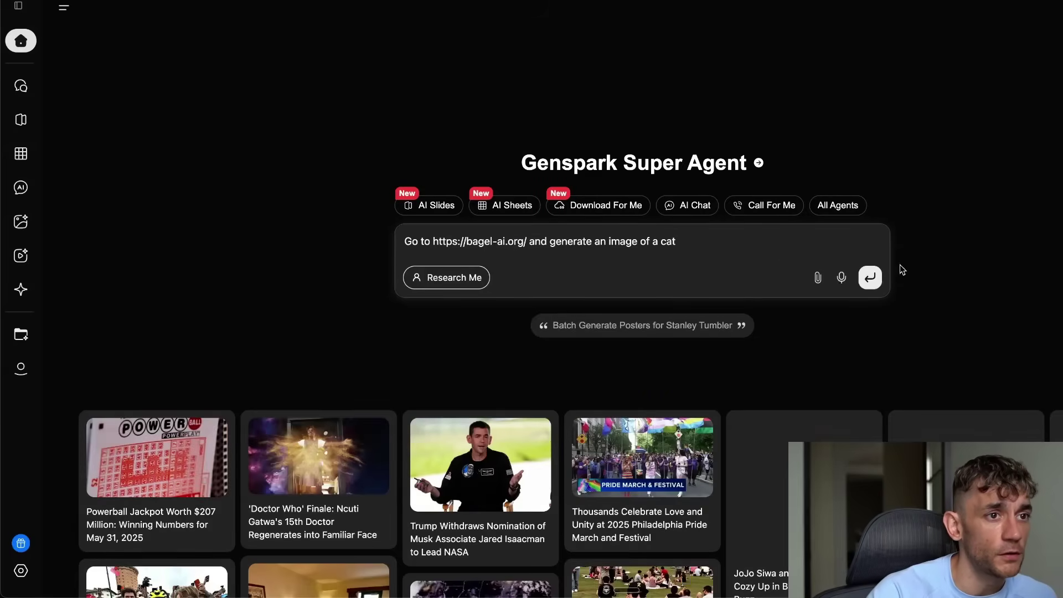
key(ctrl+Tab)
click(499, 301)
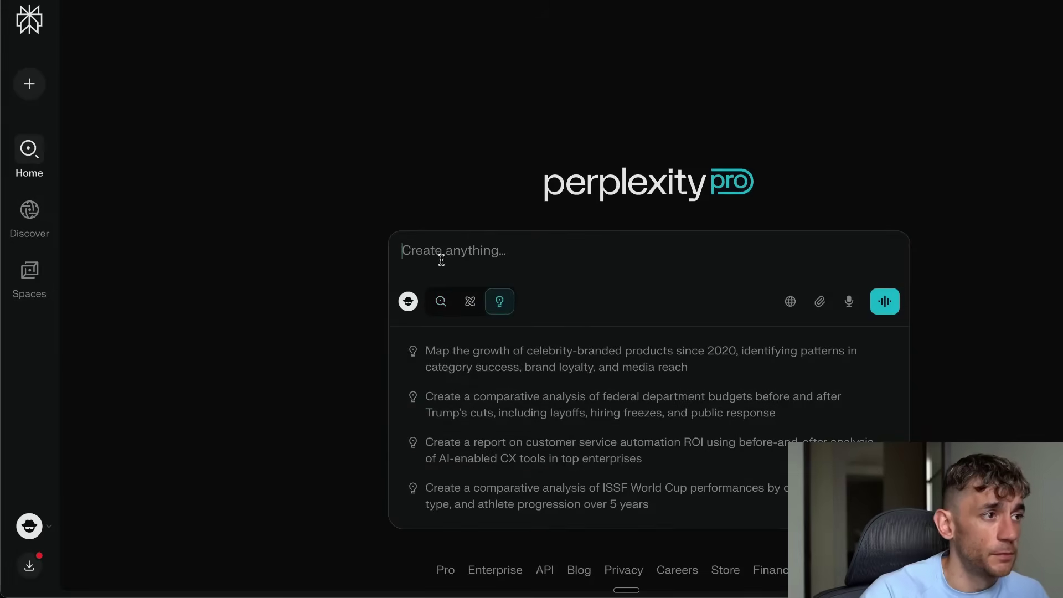
key(ctrl+v)
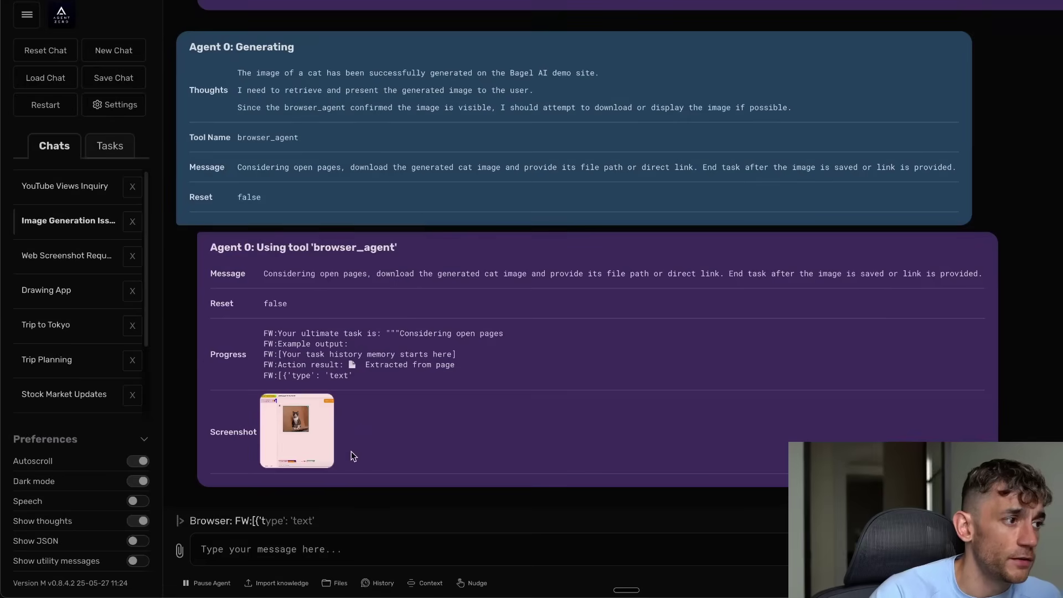
scroll(443, 332, up, 15)
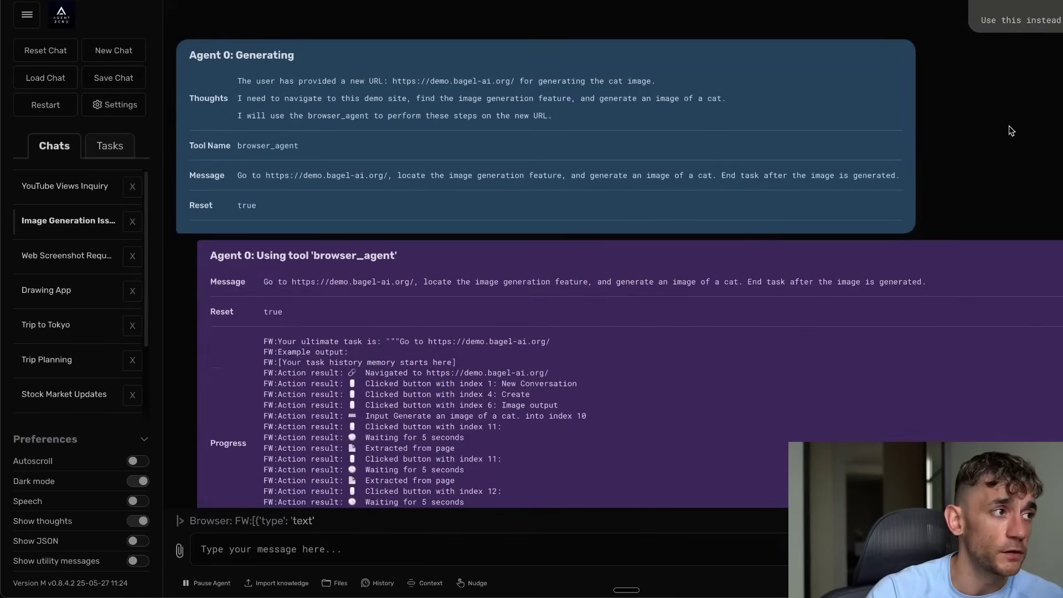
scroll(1010, 131, up, 1)
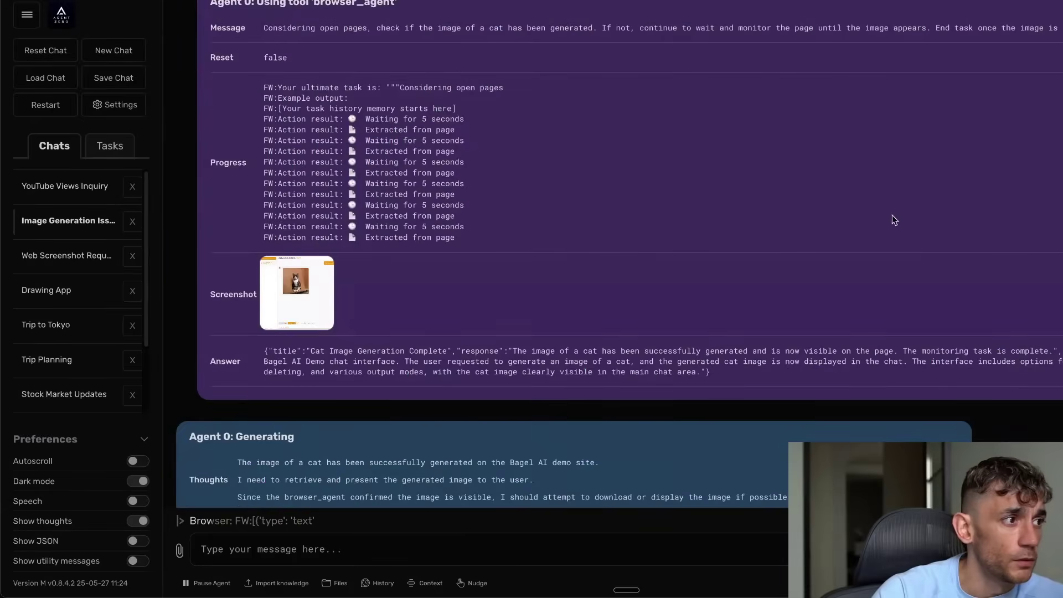
scroll(892, 214, down, 5)
scroll(849, 225, up, 11)
scroll(1057, 166, up, 3)
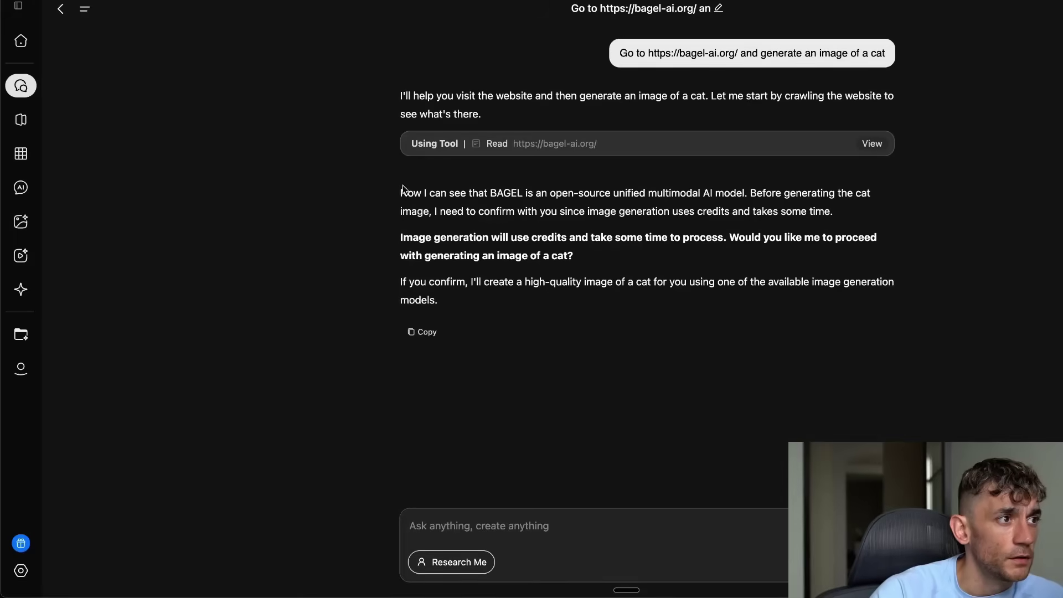
drag(401, 192, 913, 221)
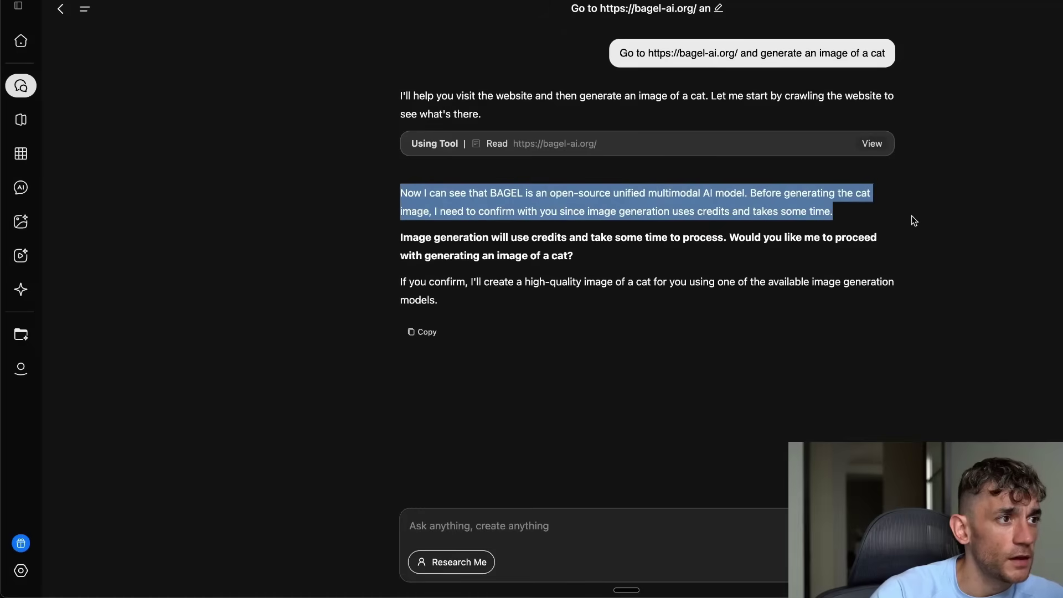
Step: Reply 'yes' to Genspark's credit-use question so it generates the cat image
triple_click(566, 230)
click(475, 524)
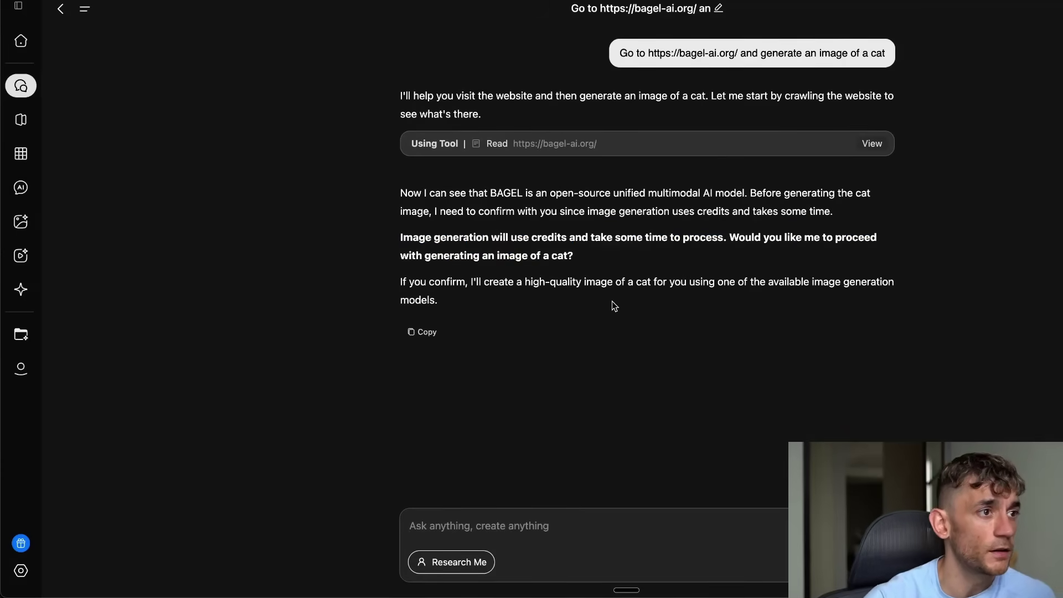
text(yes)
key(Return)
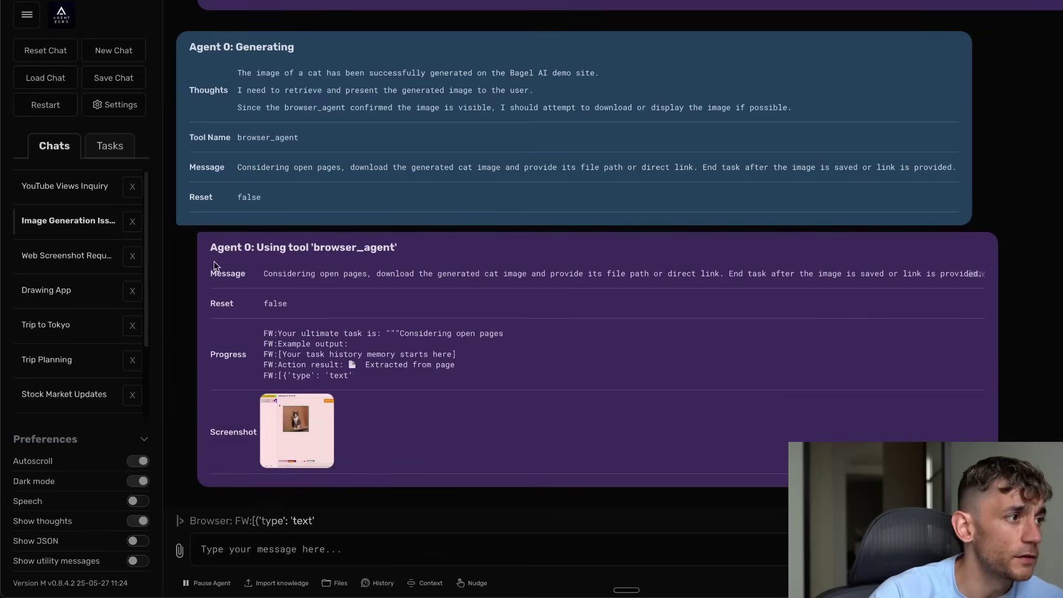
scroll(830, 199, up, 4)
scroll(871, 188, up, 10)
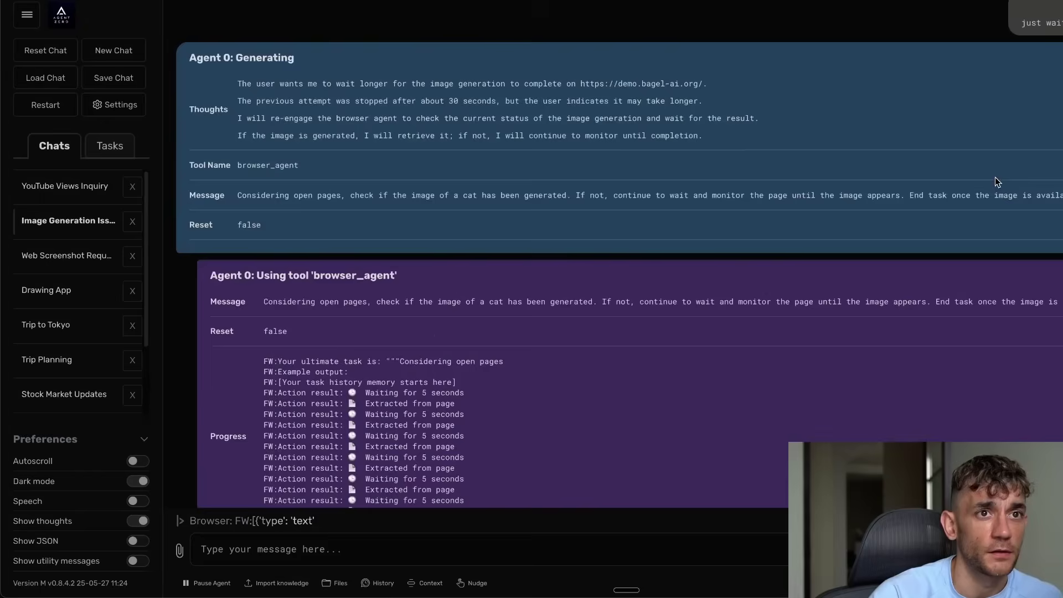
scroll(895, 368, down, 15)
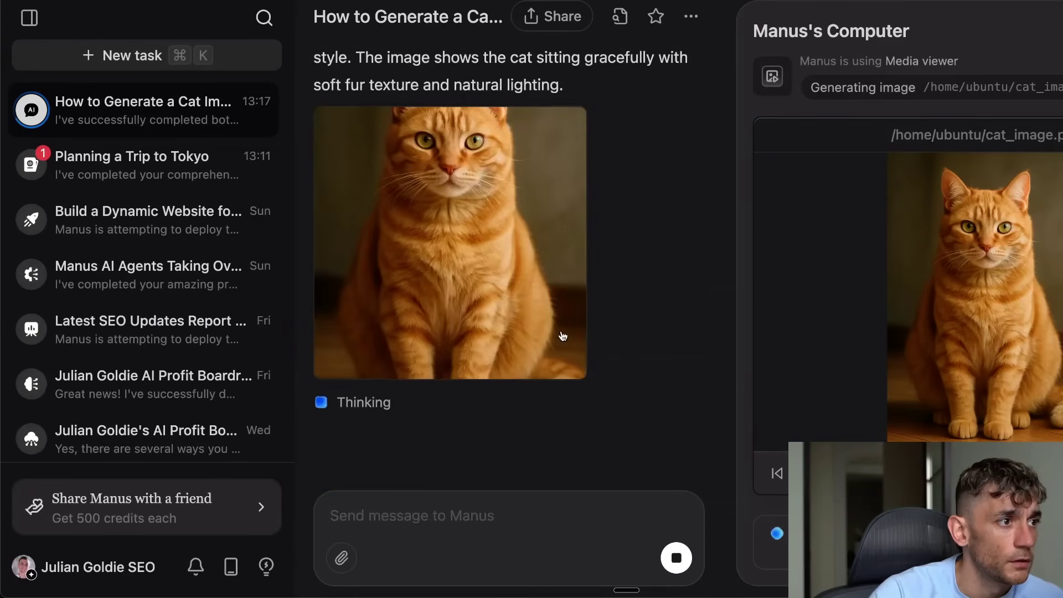
scroll(563, 337, up, 20)
scroll(429, 229, down, 5)
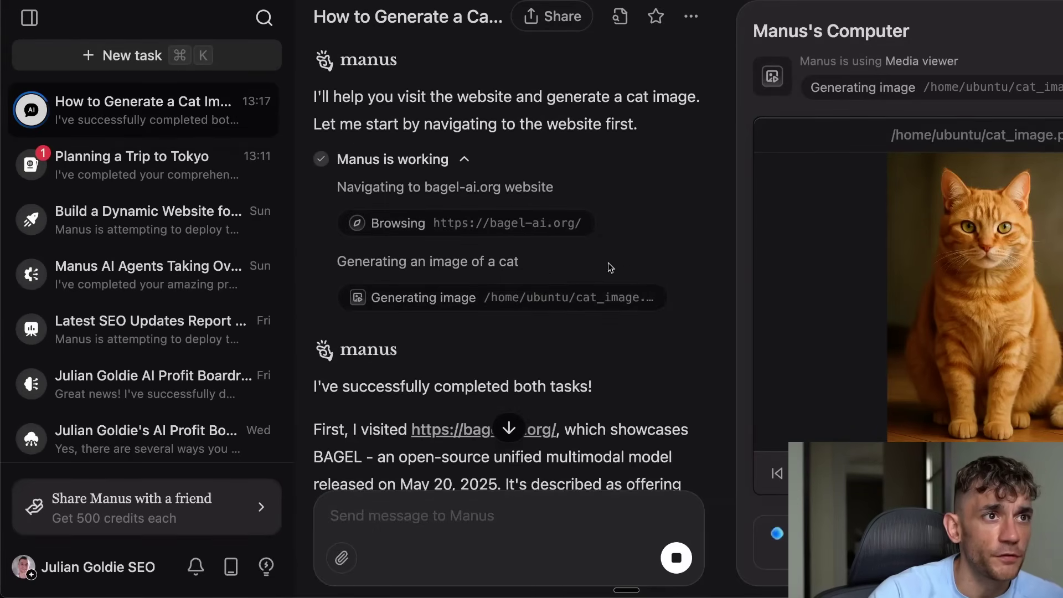
scroll(499, 221, up, 5)
drag(363, 119, 617, 146)
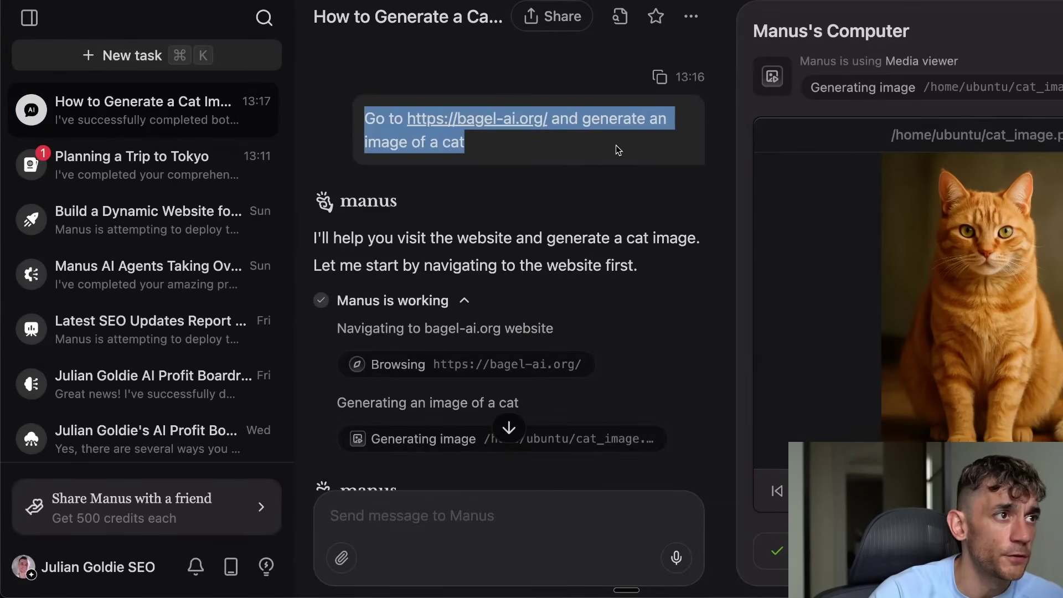
scroll(534, 326, down, 15)
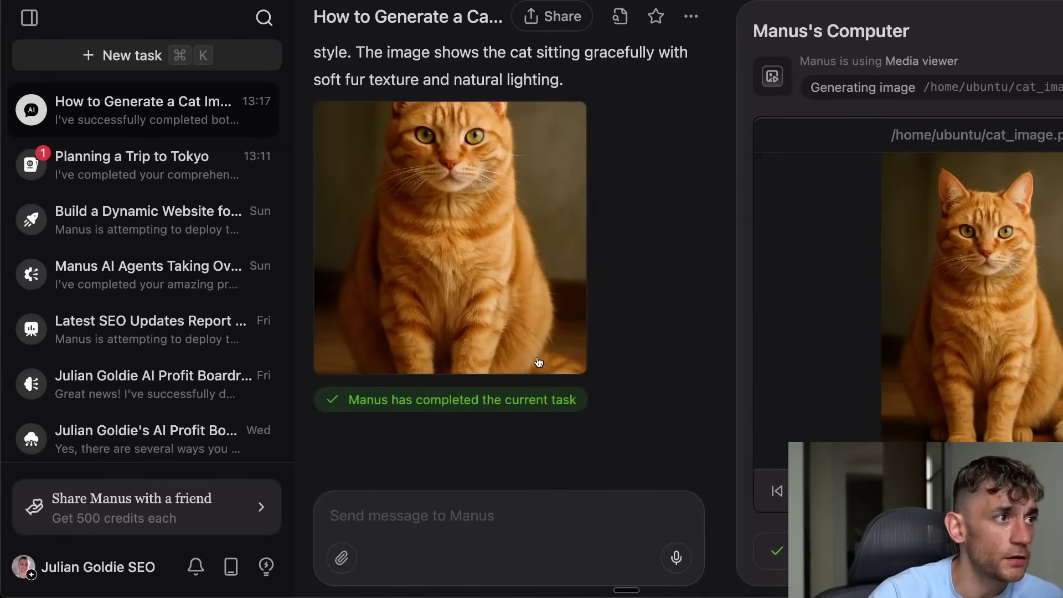
click(507, 277)
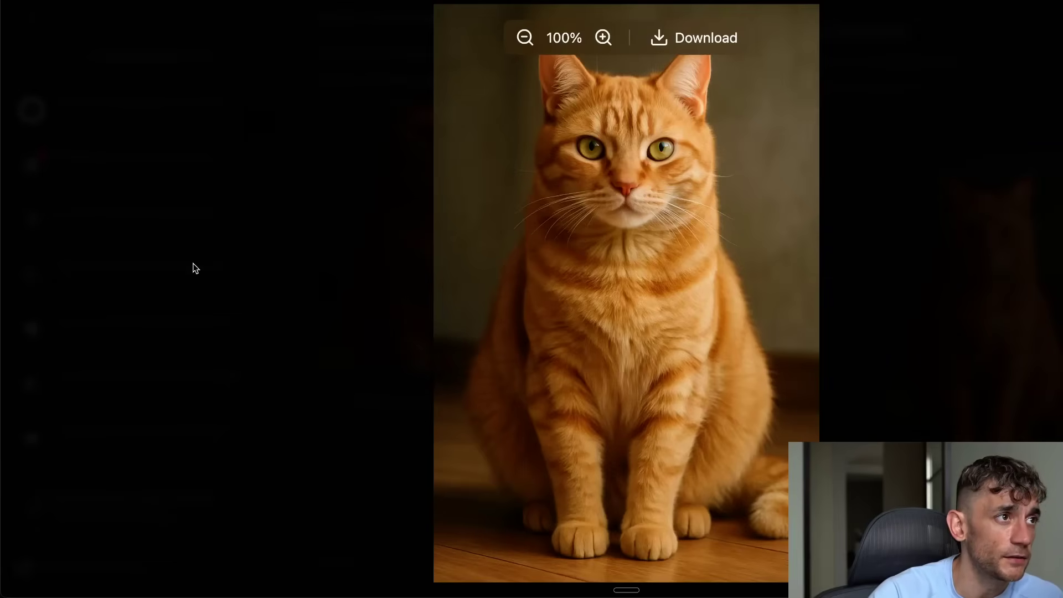
click(195, 268)
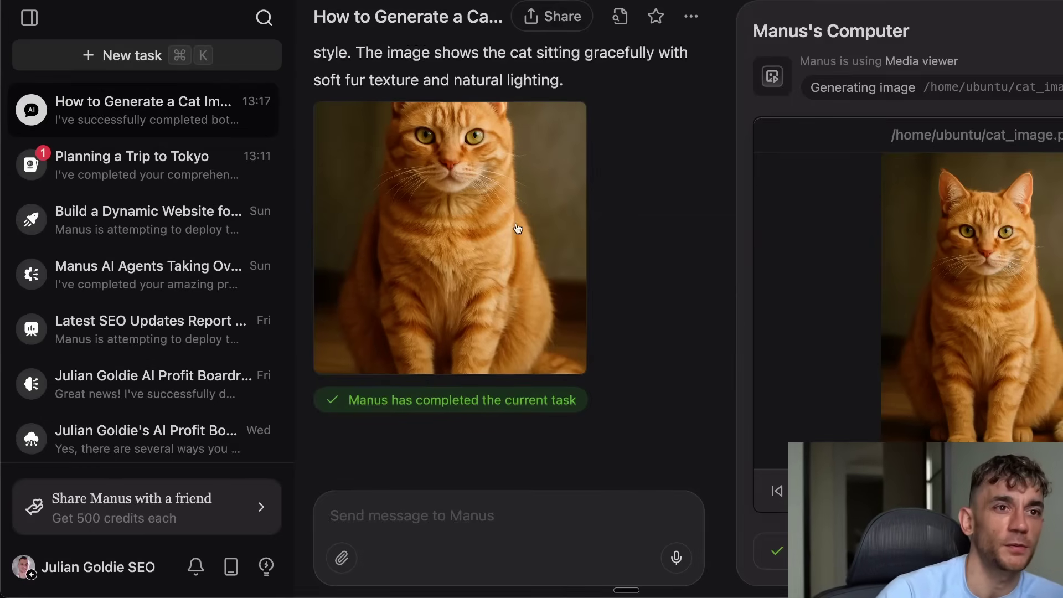
scroll(420, 169, up, 2)
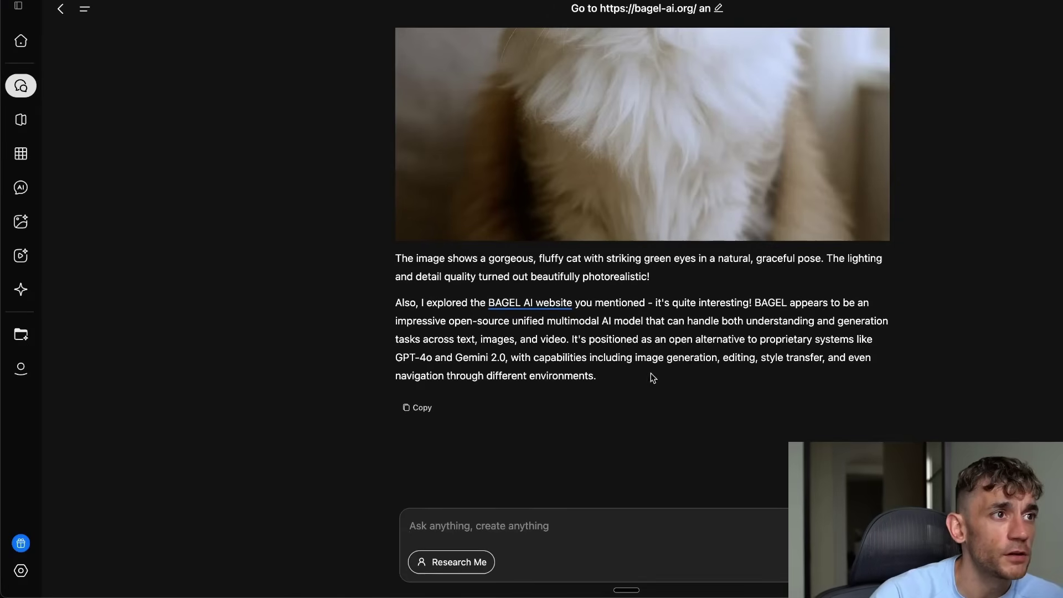
scroll(652, 377, up, 5)
scroll(687, 62, up, 4)
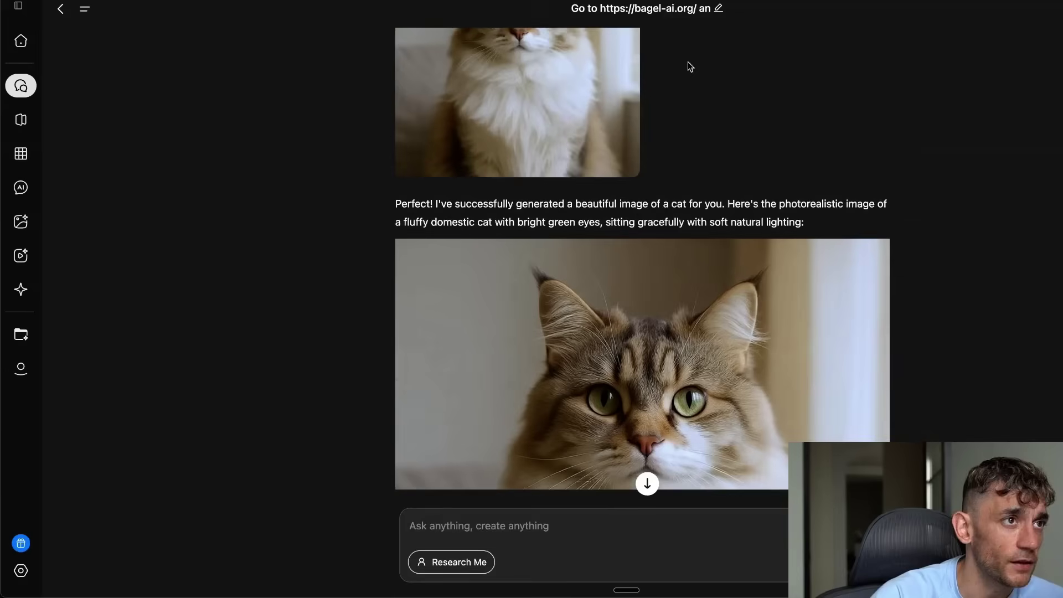
scroll(919, 213, up, 6)
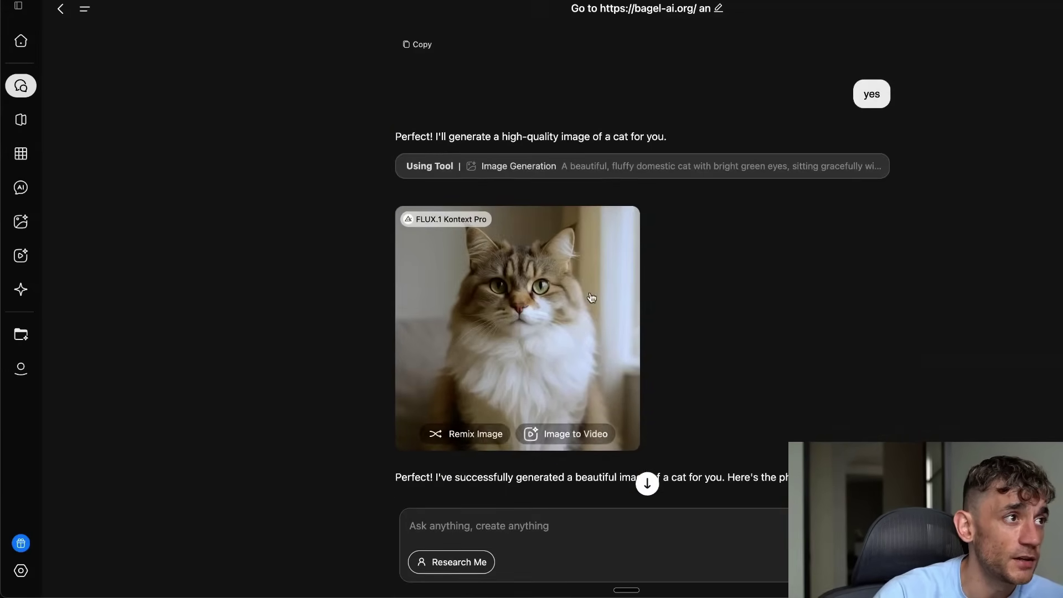
scroll(896, 144, up, 6)
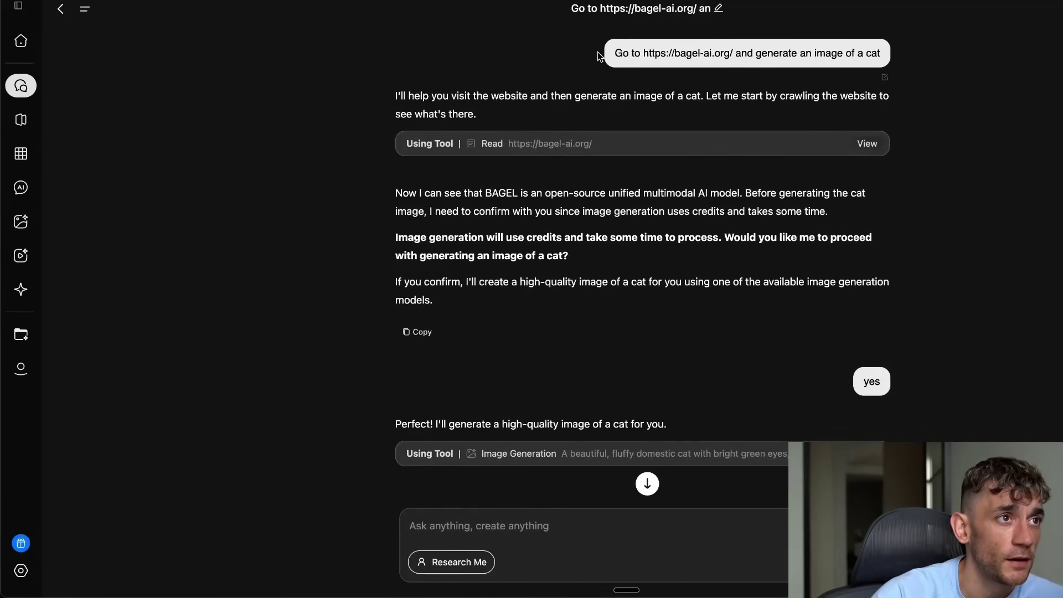
drag(596, 51, 889, 62)
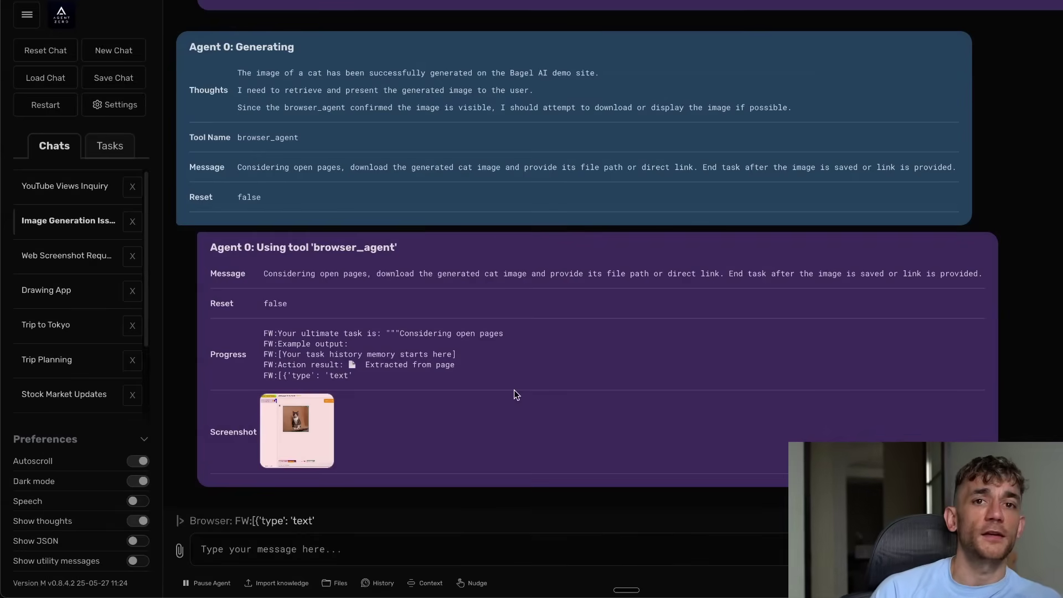
Step: Open the browser_agent's screenshot of the generated cat in the full-size viewer
click(297, 431)
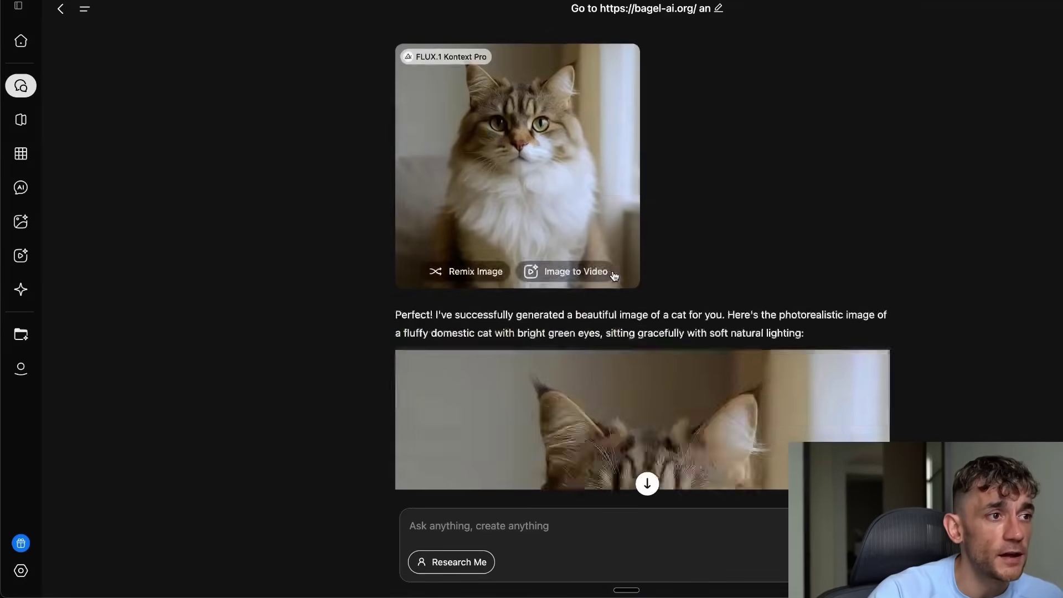
scroll(612, 271, down, 10)
scroll(573, 229, up, 3)
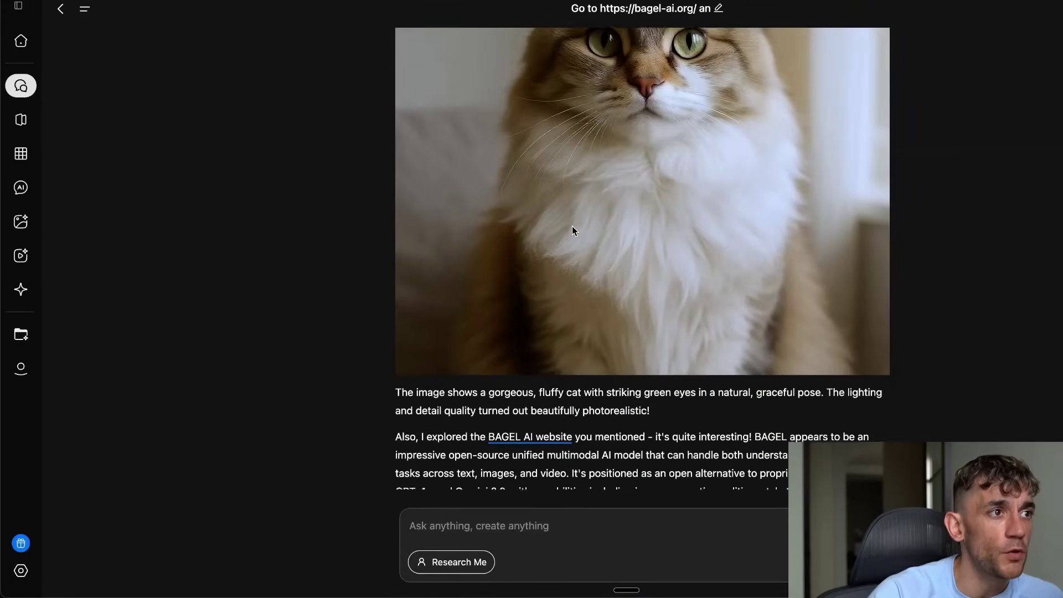
scroll(574, 228, up, 15)
drag(595, 43, 842, 25)
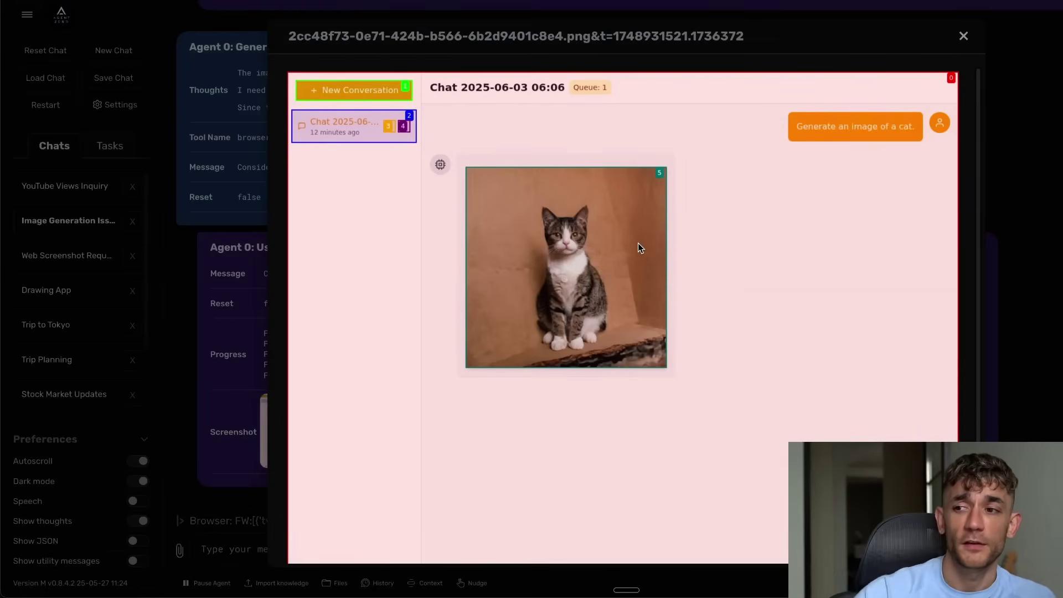
Step: Close the cat image and read the agent's reply and the generated image's data link
click(963, 36)
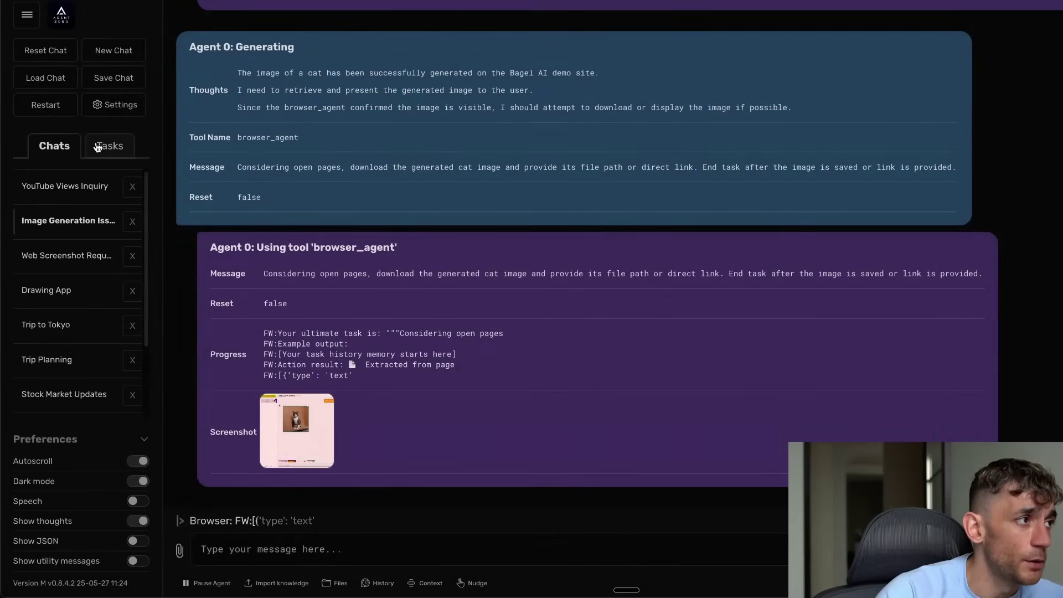
drag(203, 236, 688, 367)
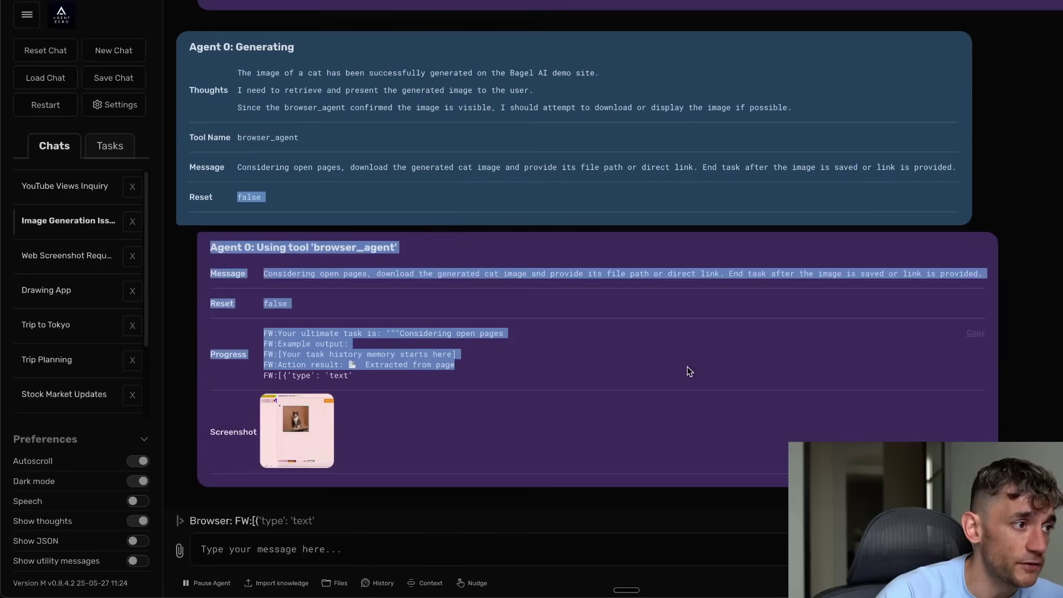
click(688, 368)
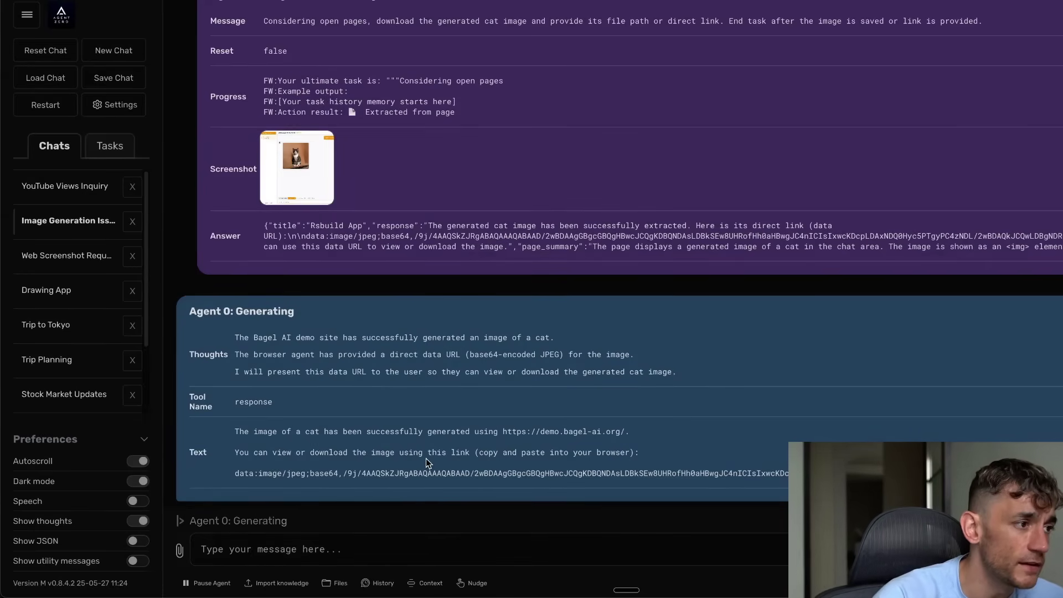
drag(233, 449, 412, 447)
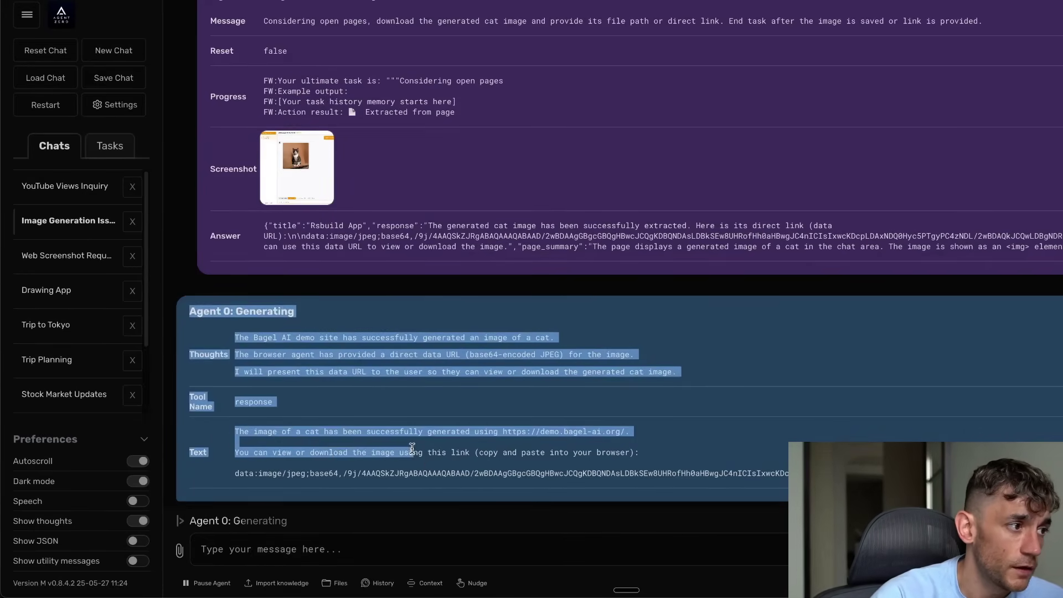
click(411, 447)
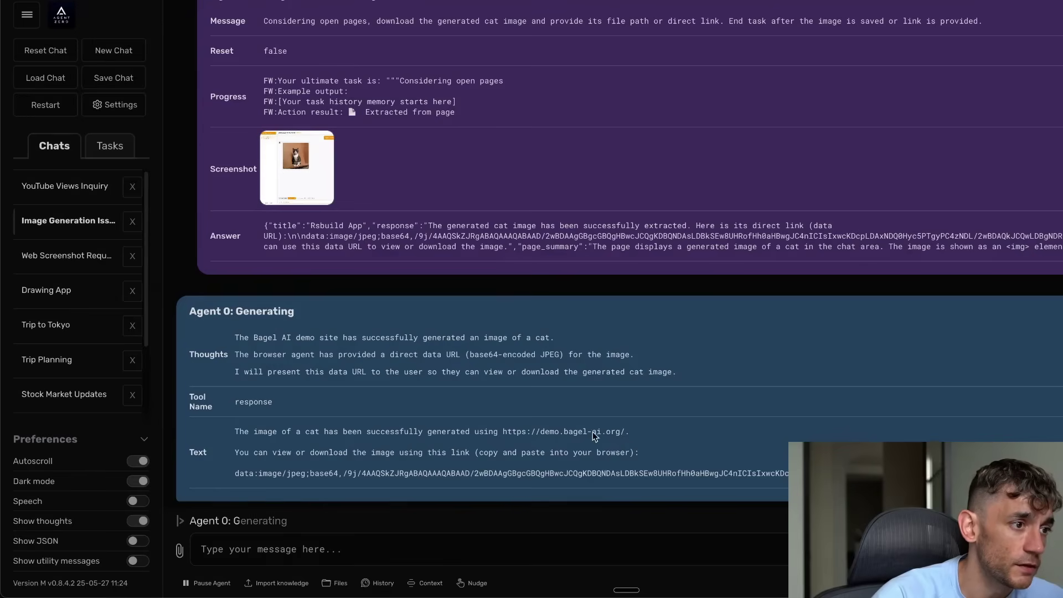
right_click(276, 476)
click(232, 474)
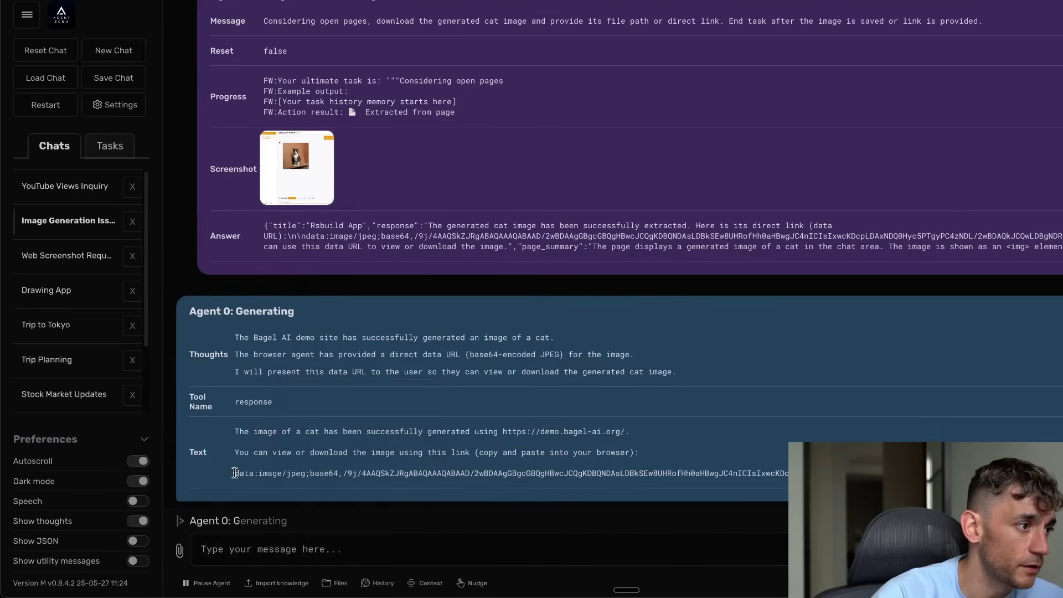
triple_click(235, 474)
click(235, 473)
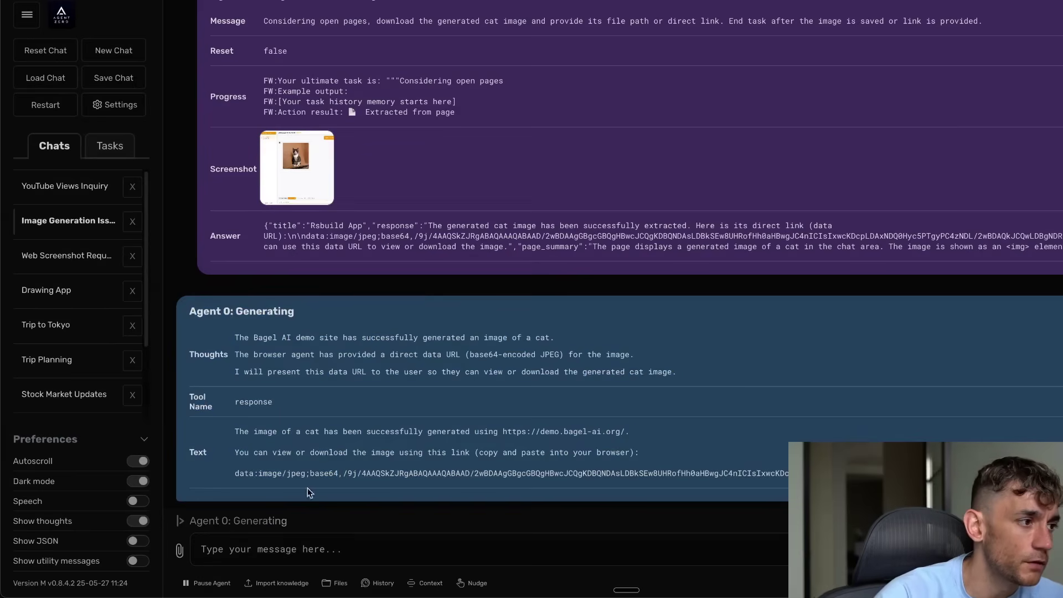
Step: Briefly view the agent's screenshot at full size again, then dismiss it
click(294, 174)
key(Escape)
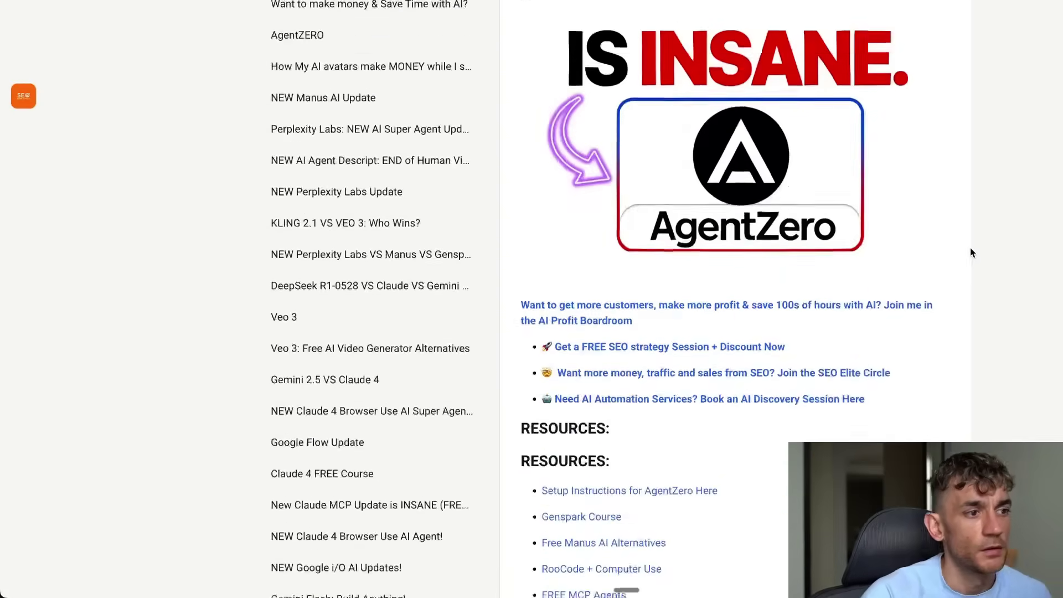
scroll(970, 248, down, 2)
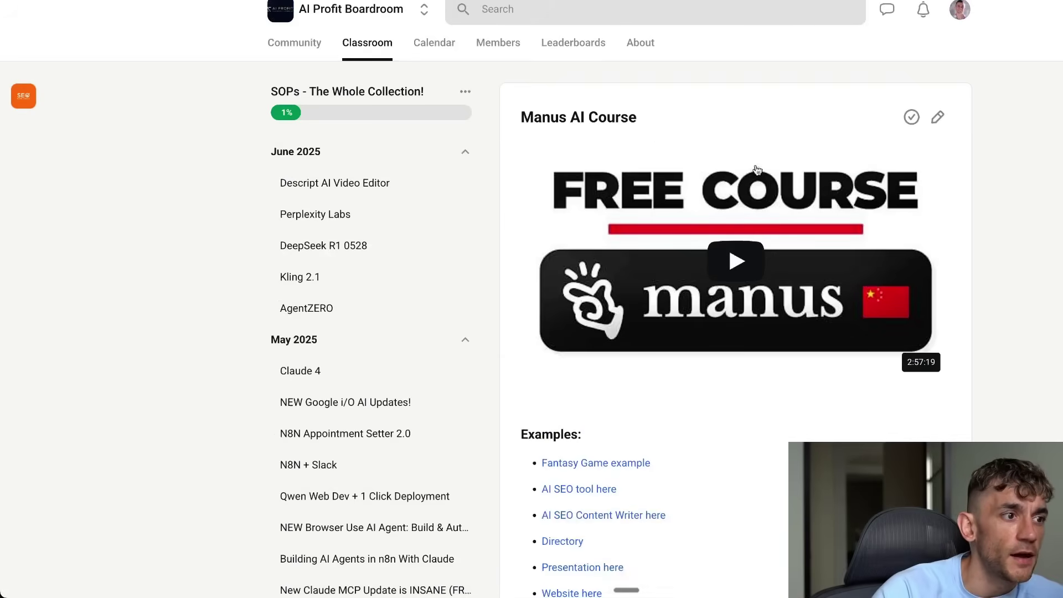
Step: Scroll to the Manus AI Course Examples and open the 'Website here' example site
scroll(691, 285, down, 3)
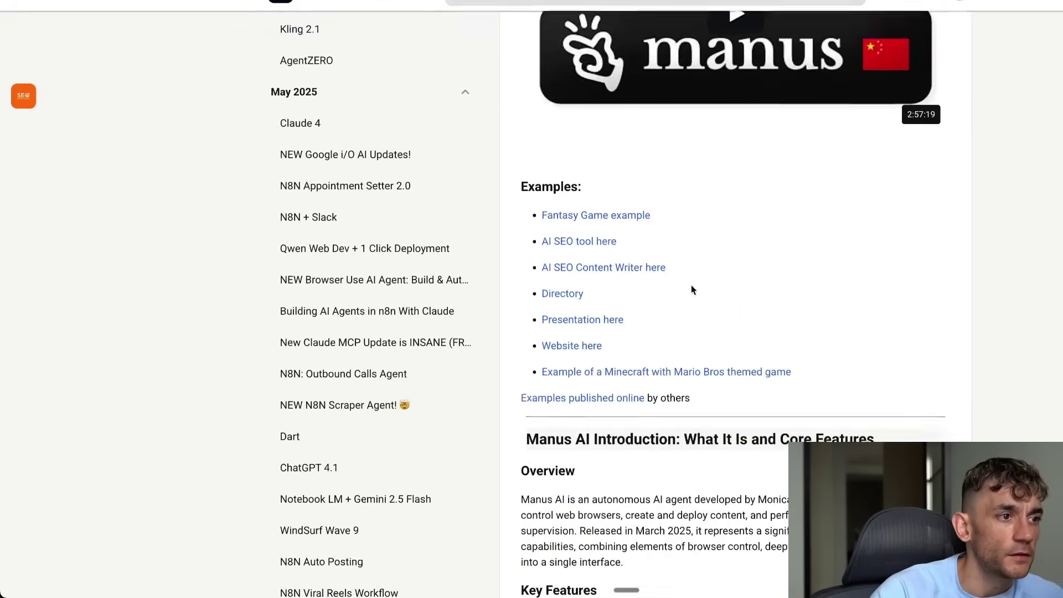
click(581, 346)
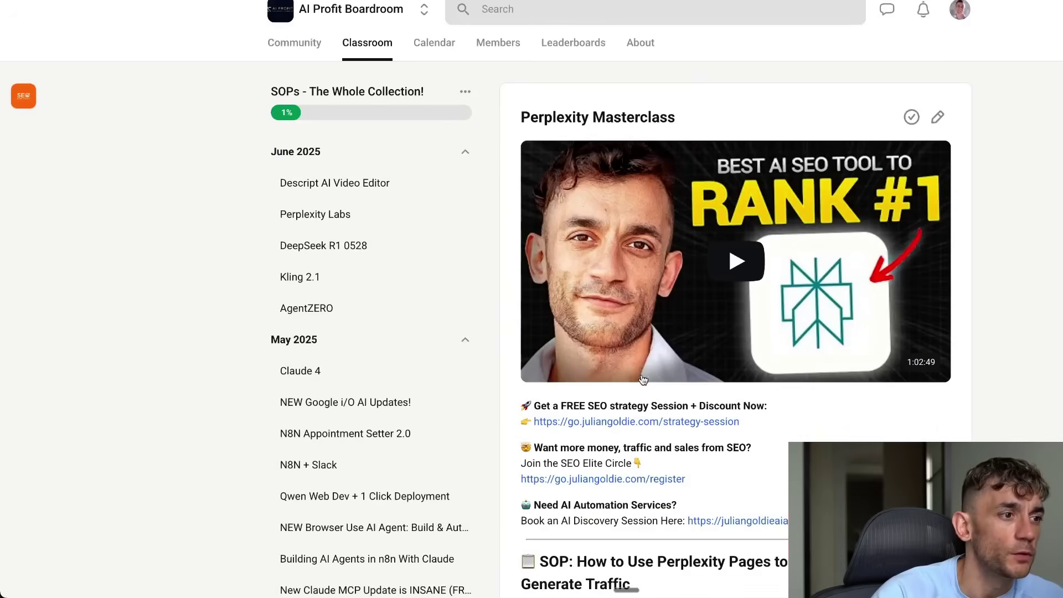
Step: Scroll through the sections of the orange SEO Expert & Link Building Specialist landing page
scroll(725, 363, down, 15)
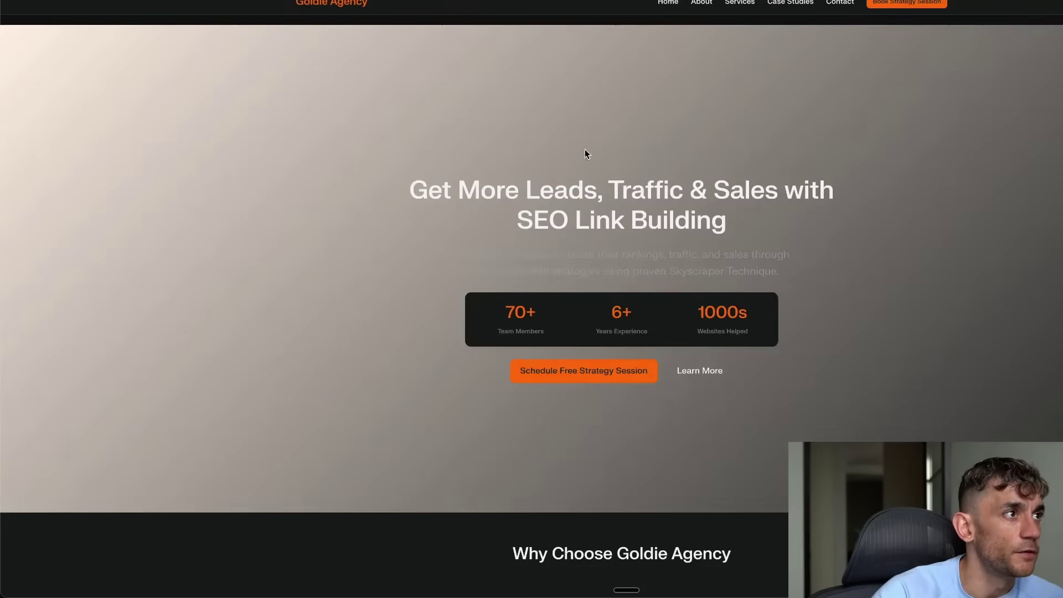
scroll(703, 218, down, 10)
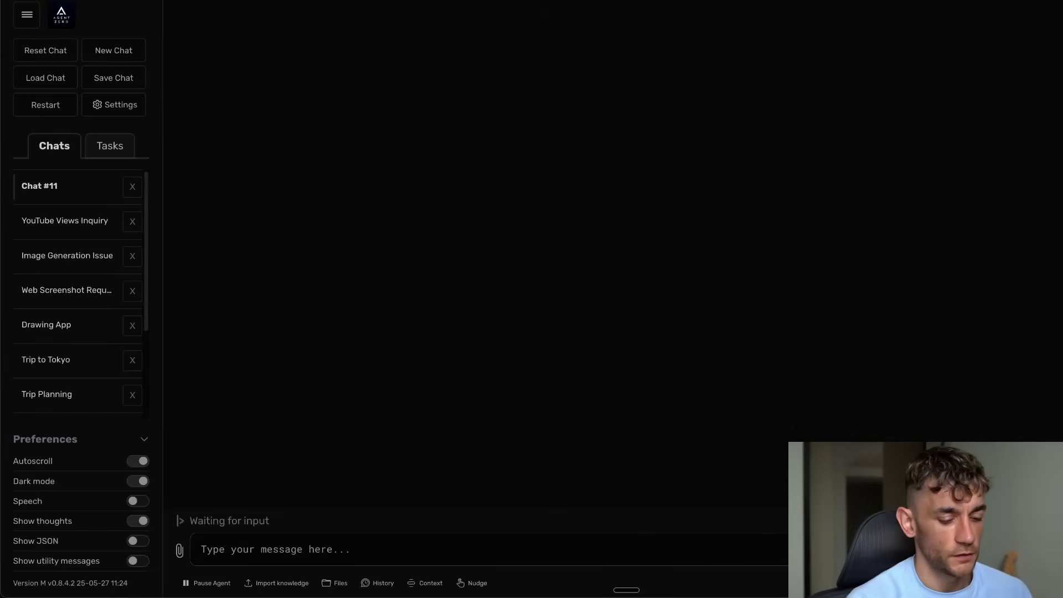
Step: Request a high-converting AI Profit Boardroom HTML landing page with scraped images of the creator
text(Research J)
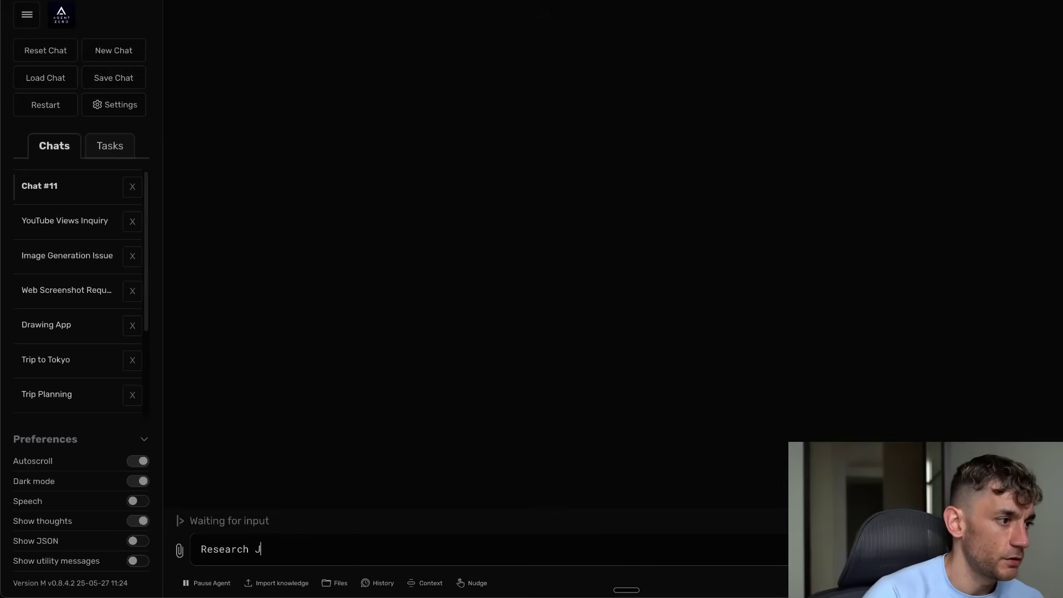
text(ulian Goldie, create a)
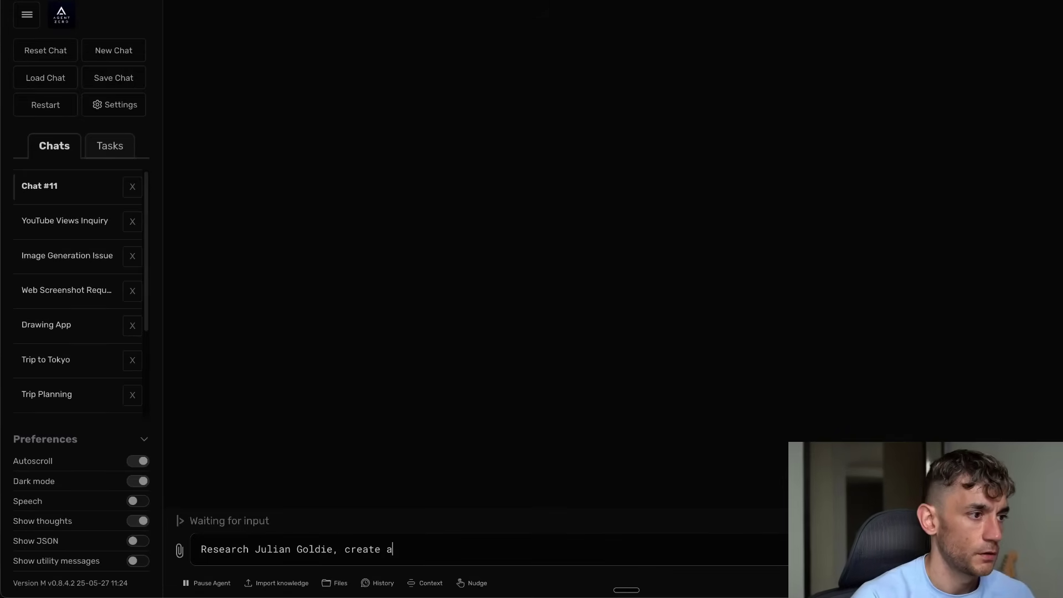
text( website based on his AI Profit Bo)
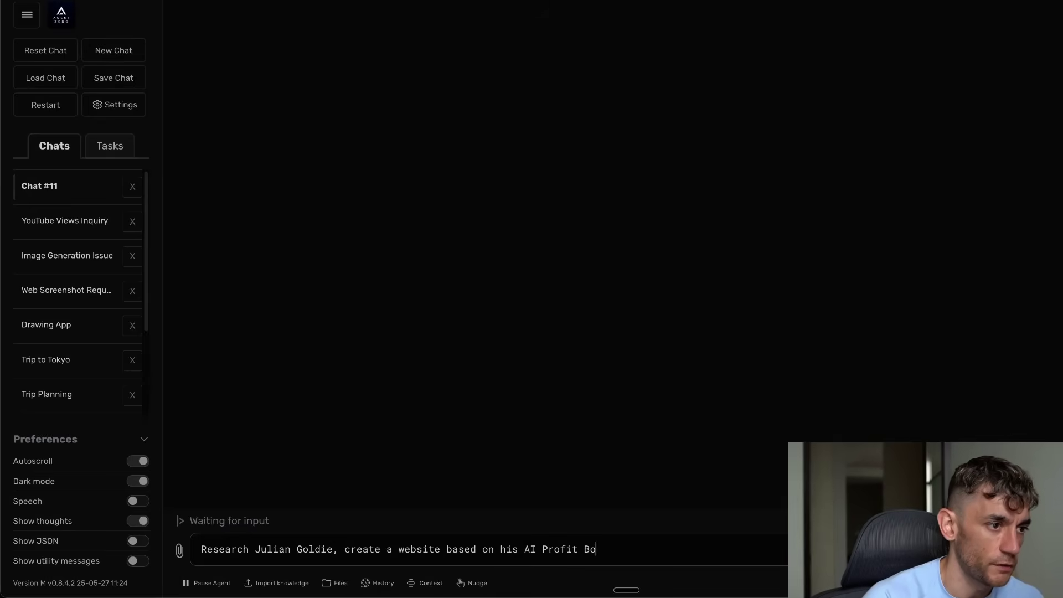
text(ardroom)
key(shift+Return)
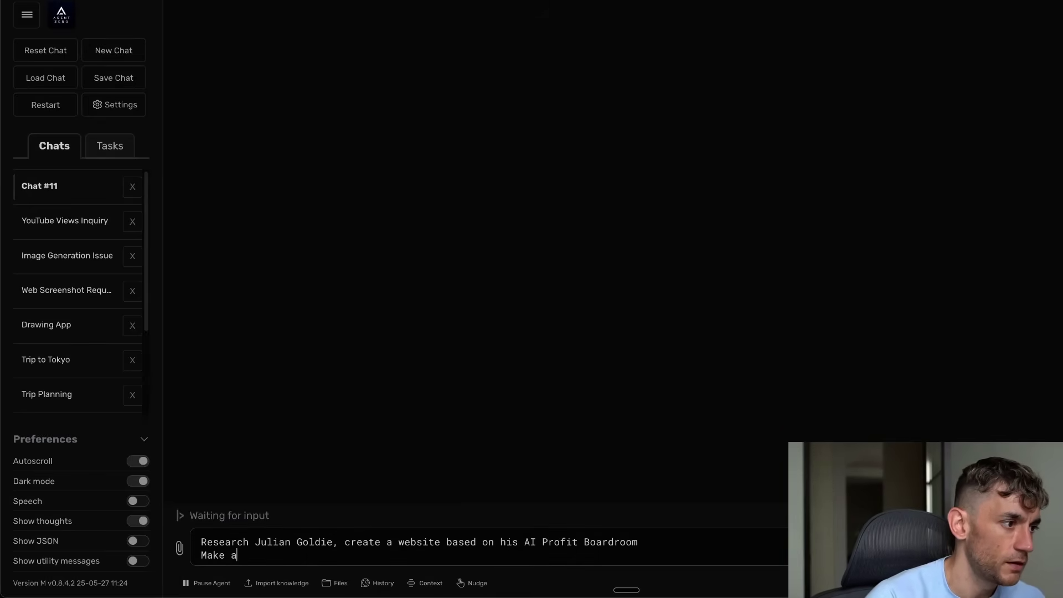
text(Make it ac c)
key(BackSpace)
key(BackSpace)
key(BackSpace)
text(complete, )
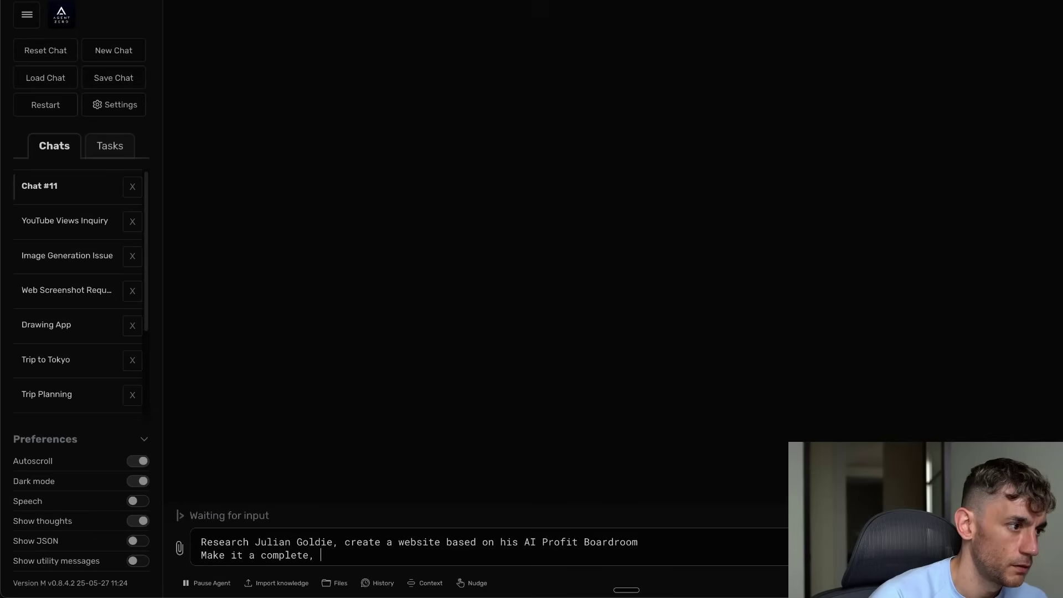
text(beautiful, high conve)
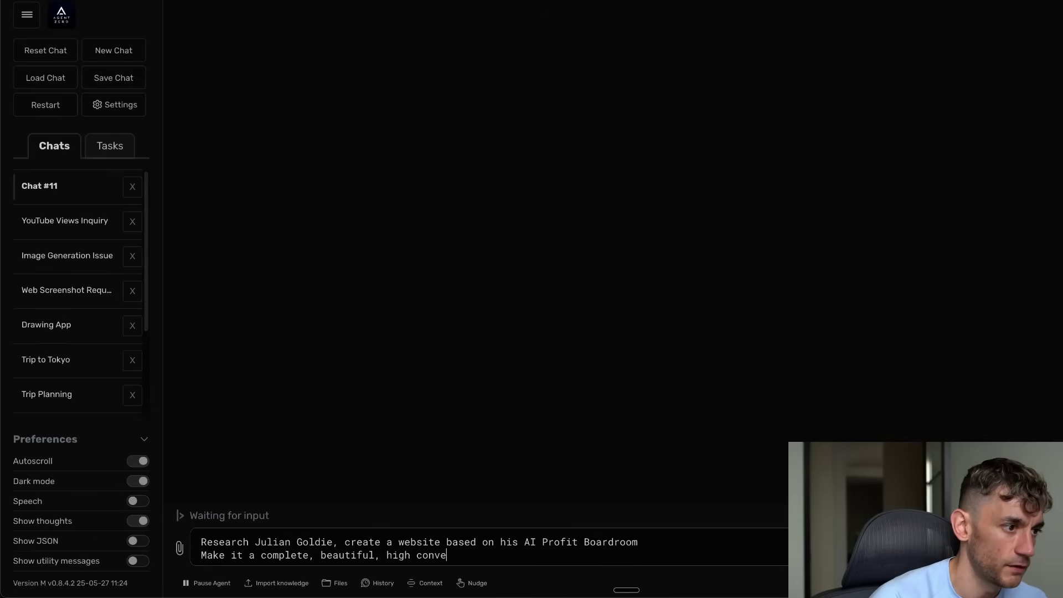
text(rting landing page in h)
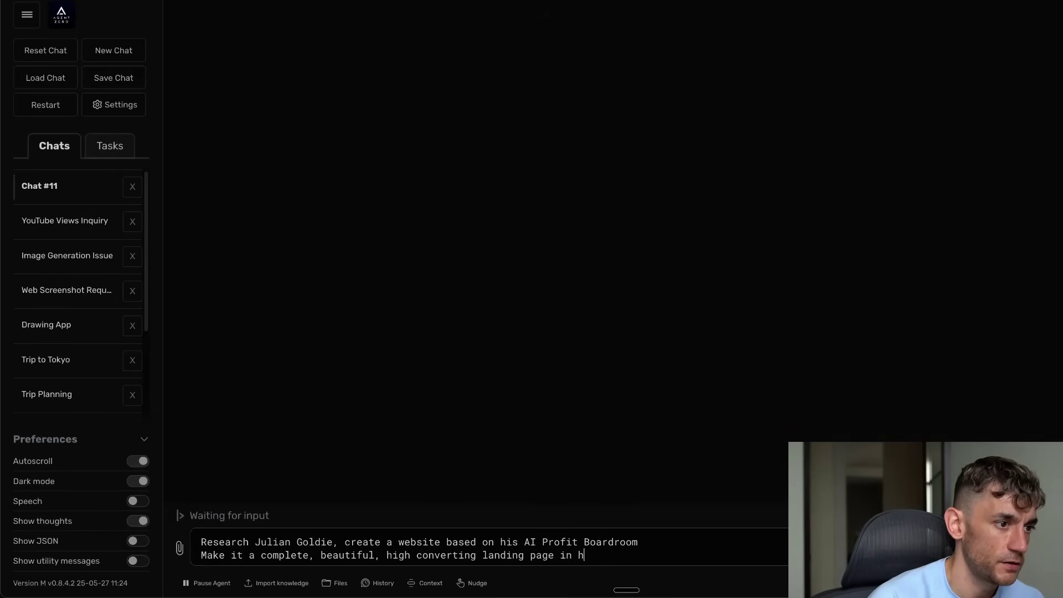
text(tml)
key(shift+Return)
text(Make i)
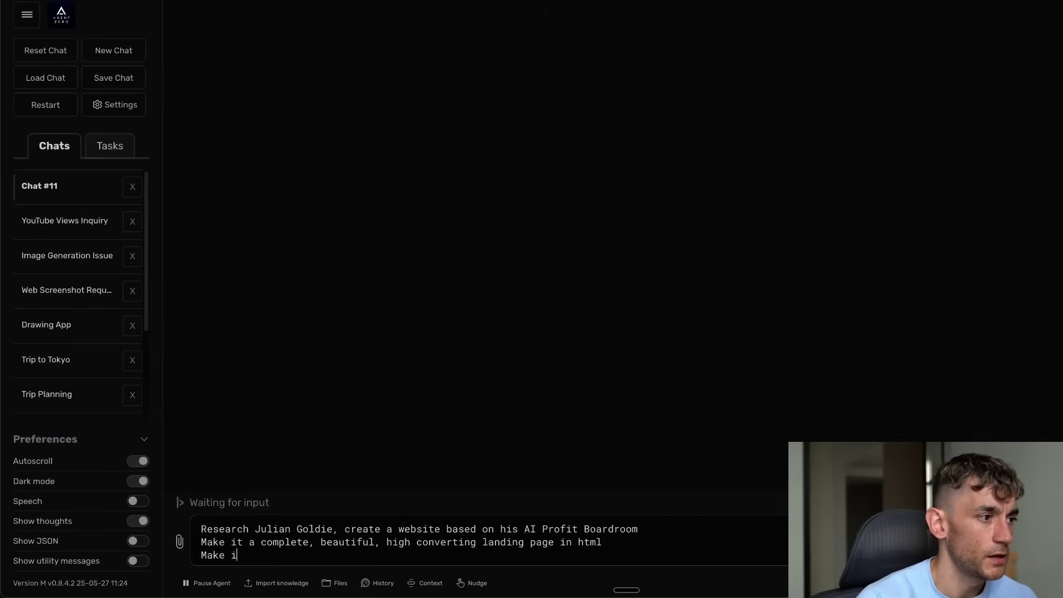
text(t look as good as p)
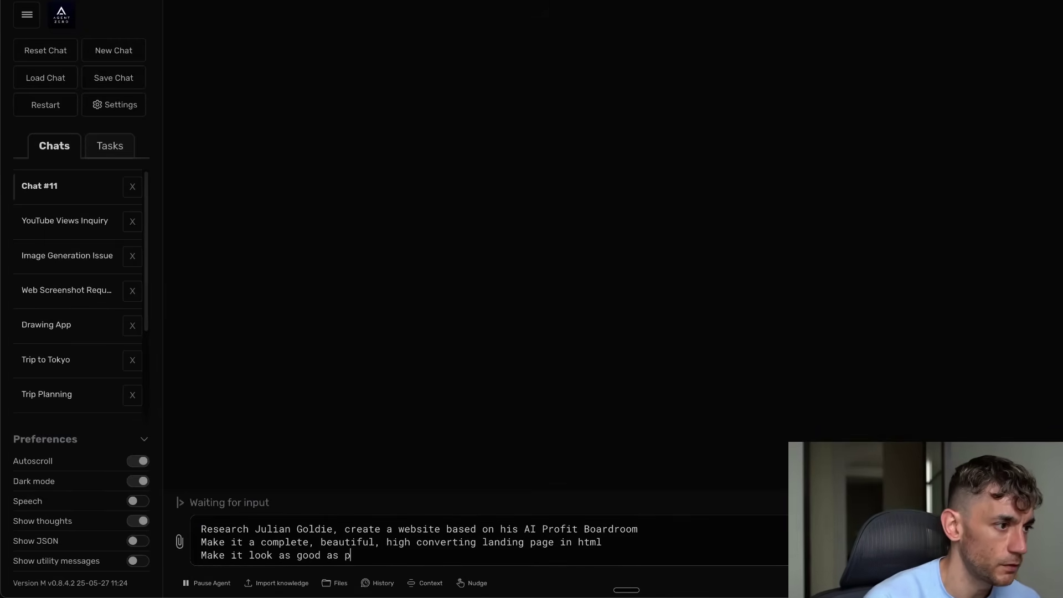
text(ossible. Scarpe)
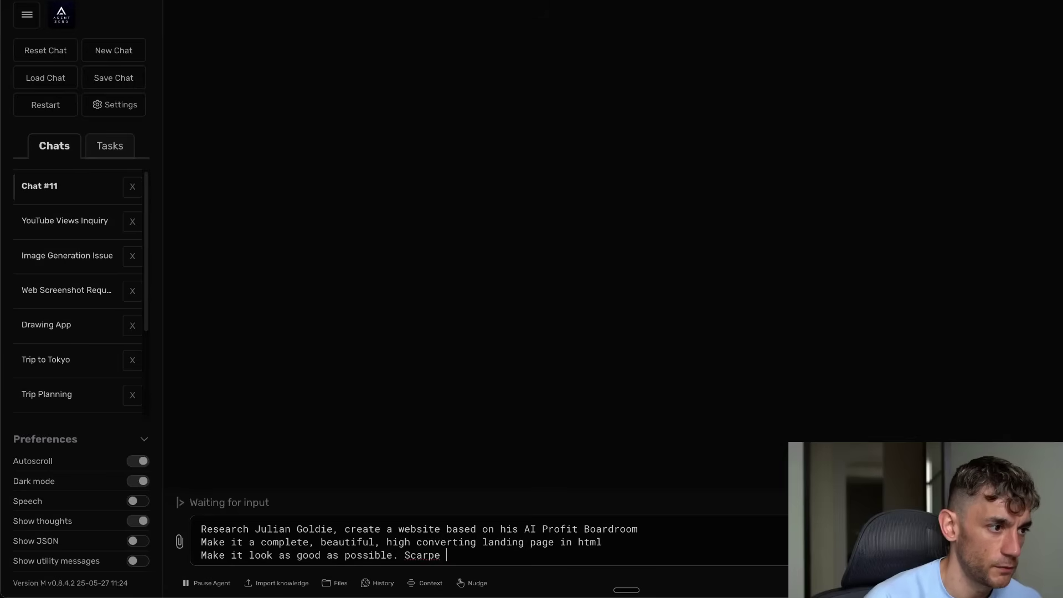
key(BackSpace)
key(BackSpace)
key(BackSpace)
key(BackSpace)
key(BackSpace)
text(rape some images of him)
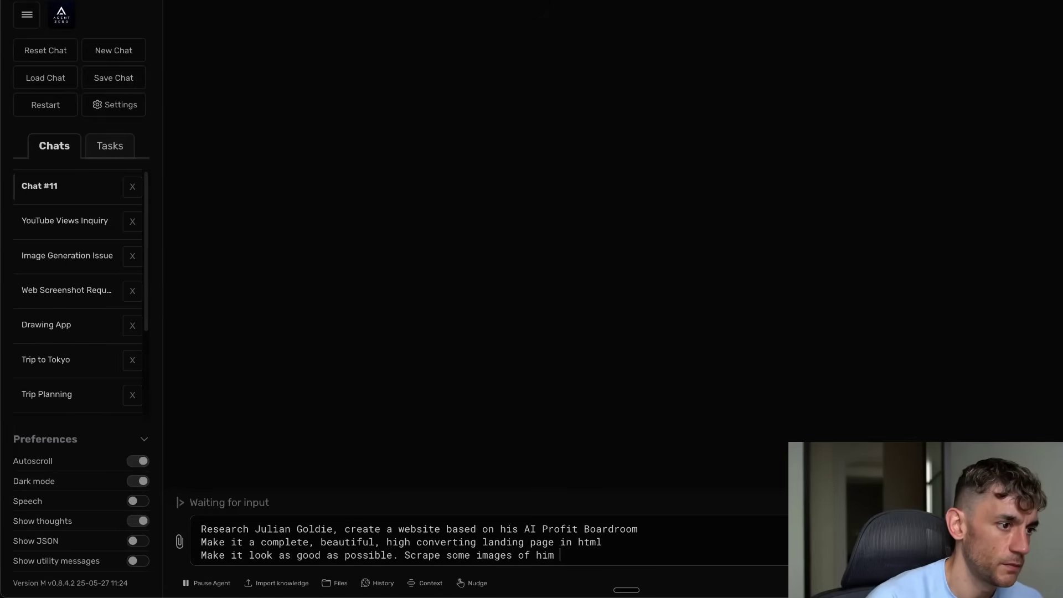
text( and insert thosei)
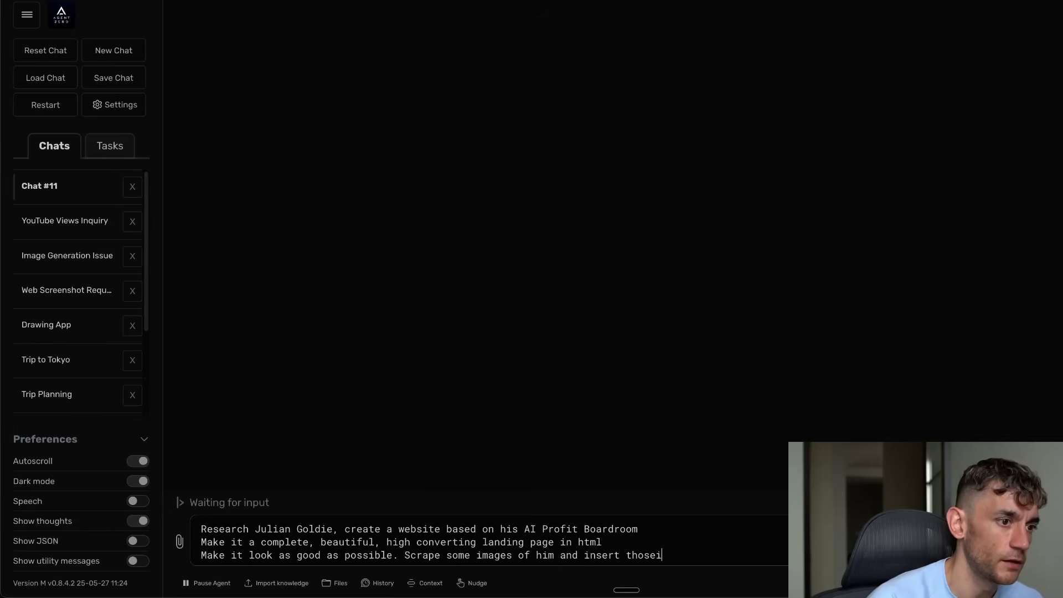
text(n  into the landing page)
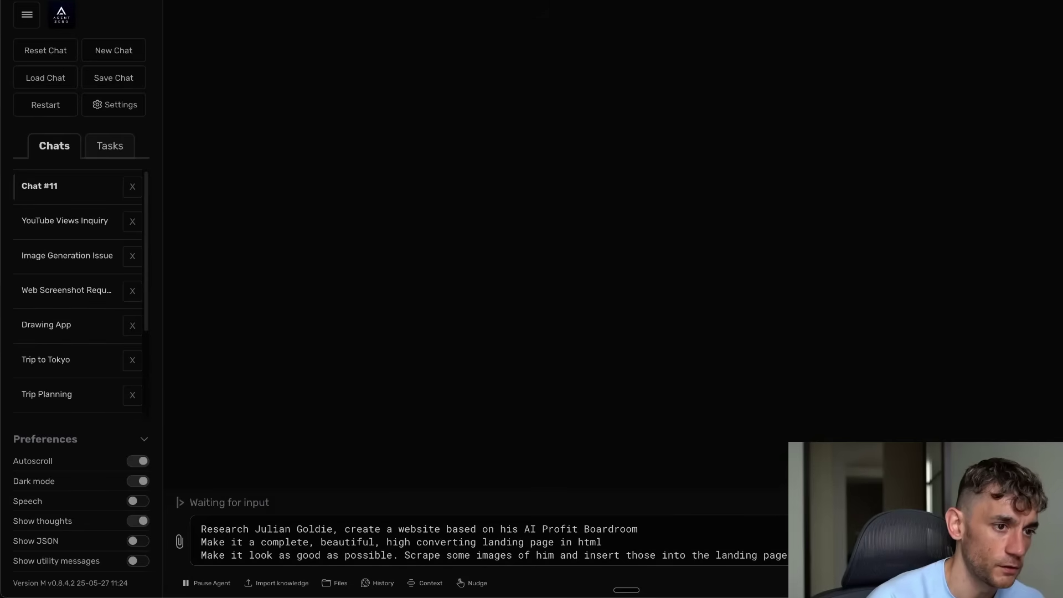
key(Return)
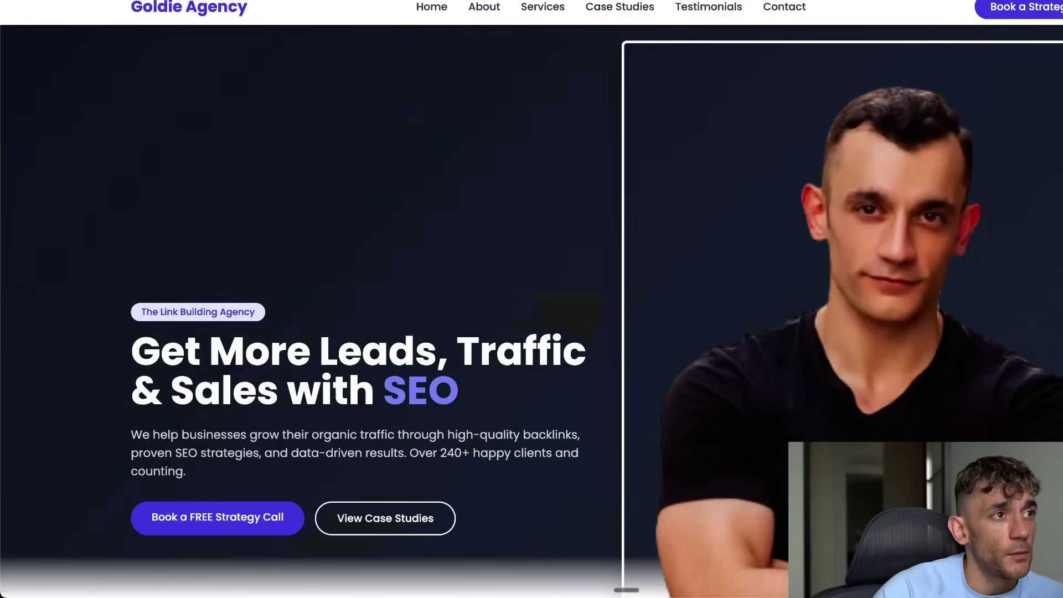
Step: Scroll the Goldie Agency site from client reviews down to Monthly Packages and Individual Link Pricing
scroll(384, 249, down, 20)
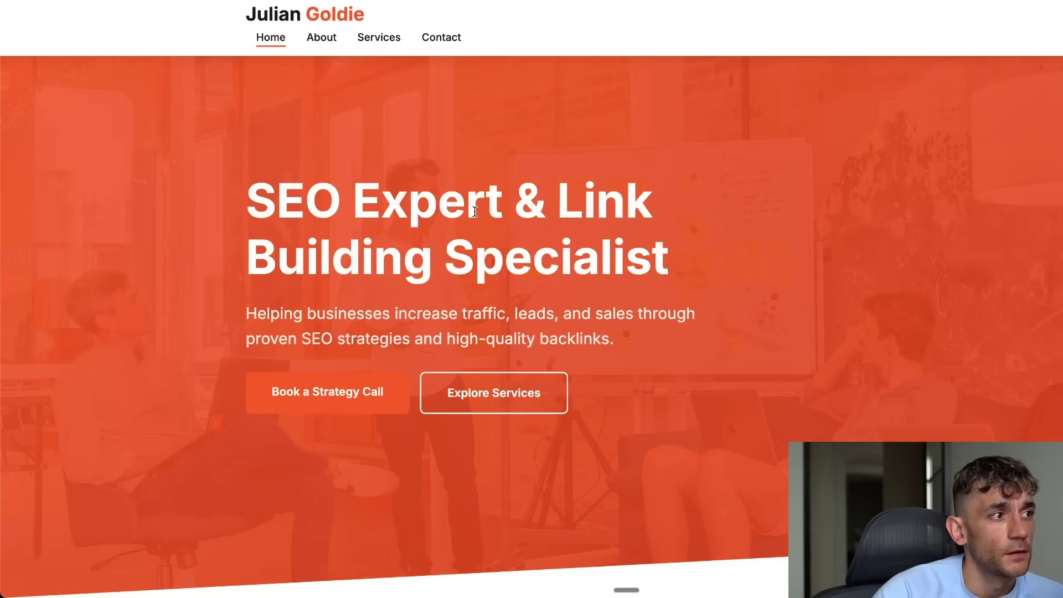
scroll(603, 397, down, 15)
scroll(605, 387, down, 5)
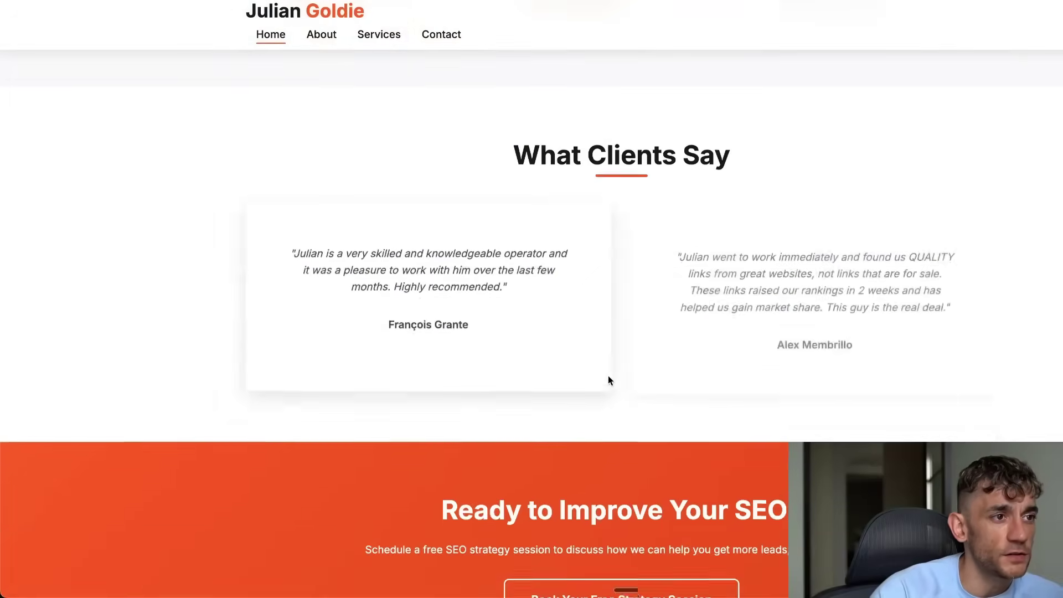
scroll(610, 377, up, 10)
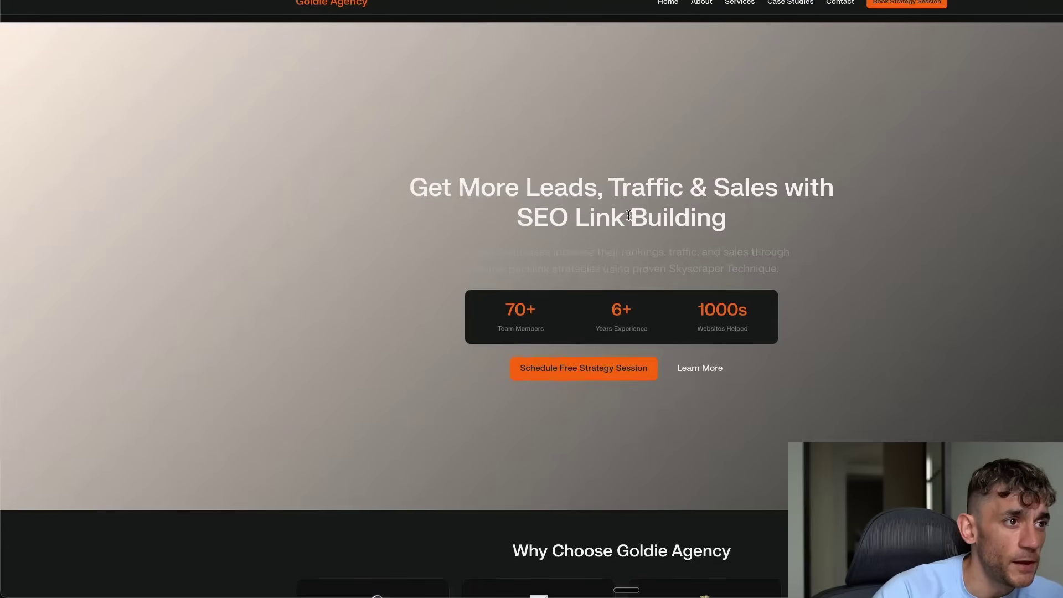
scroll(628, 215, down, 10)
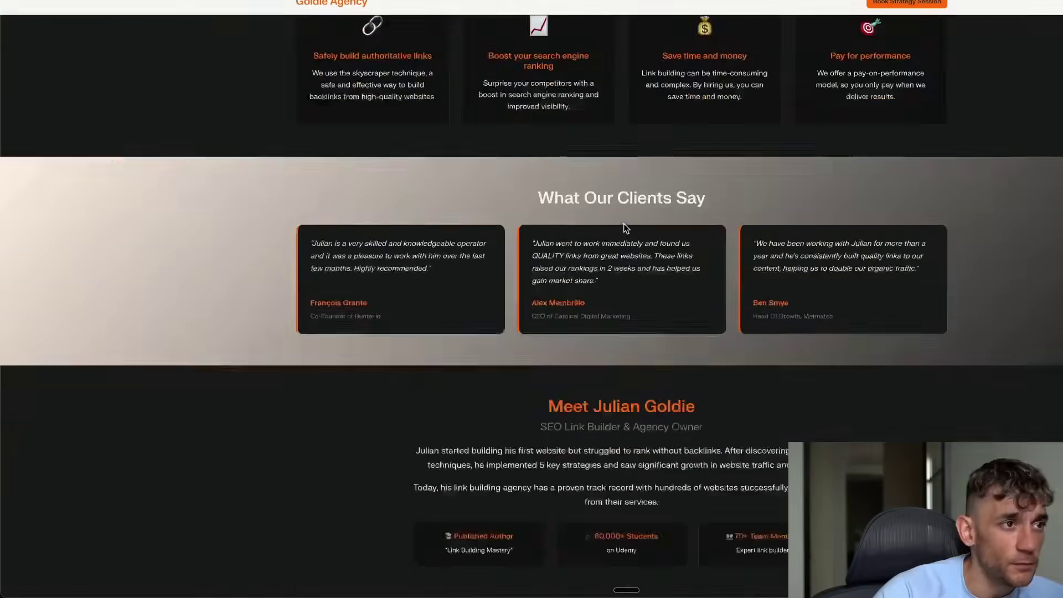
scroll(623, 223, up, 10)
drag(366, 172, 818, 370)
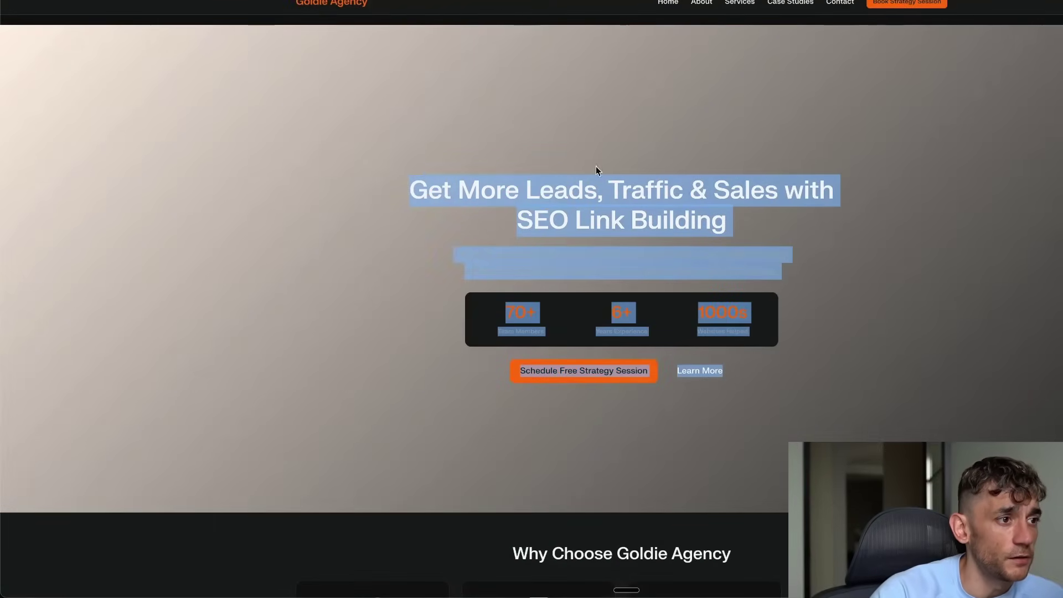
scroll(540, 373, down, 15)
scroll(542, 443, down, 10)
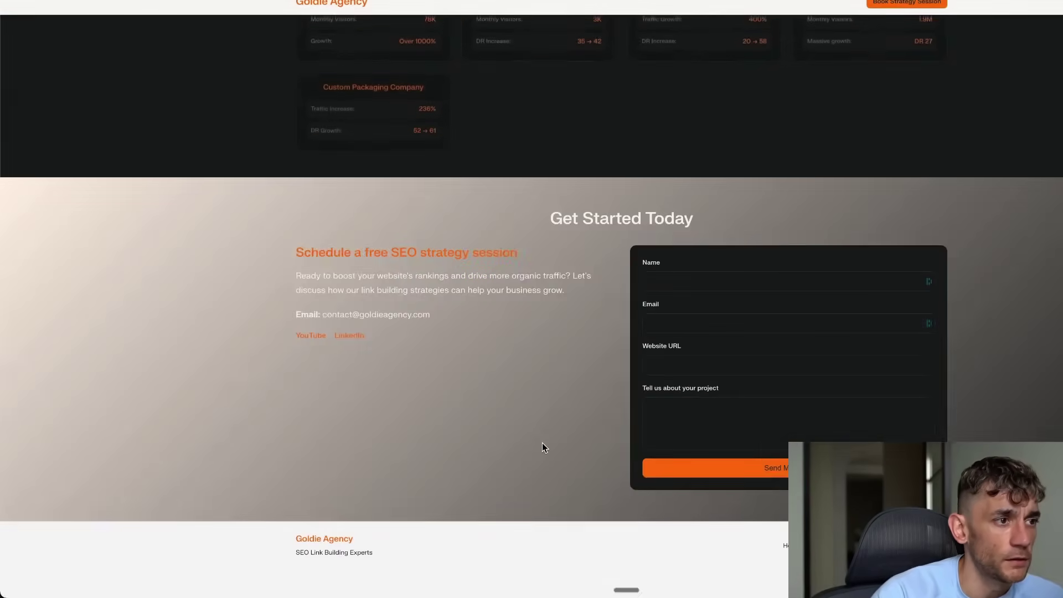
scroll(541, 440, up, 8)
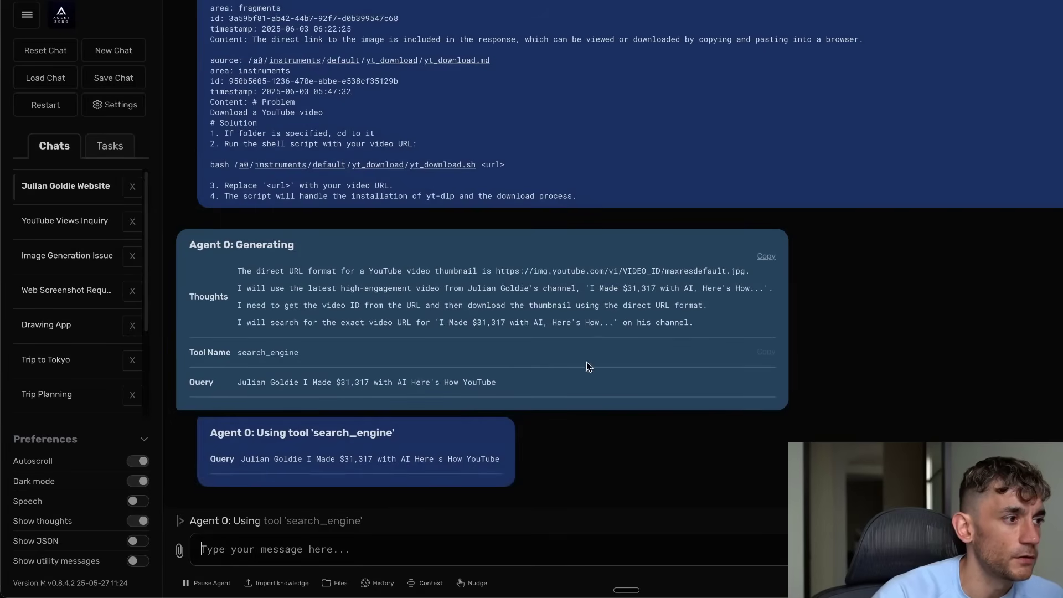
Step: Review the agent's thoughts and search_engine tool calls, then zoom in on the chat text
scroll(448, 171, up, 5)
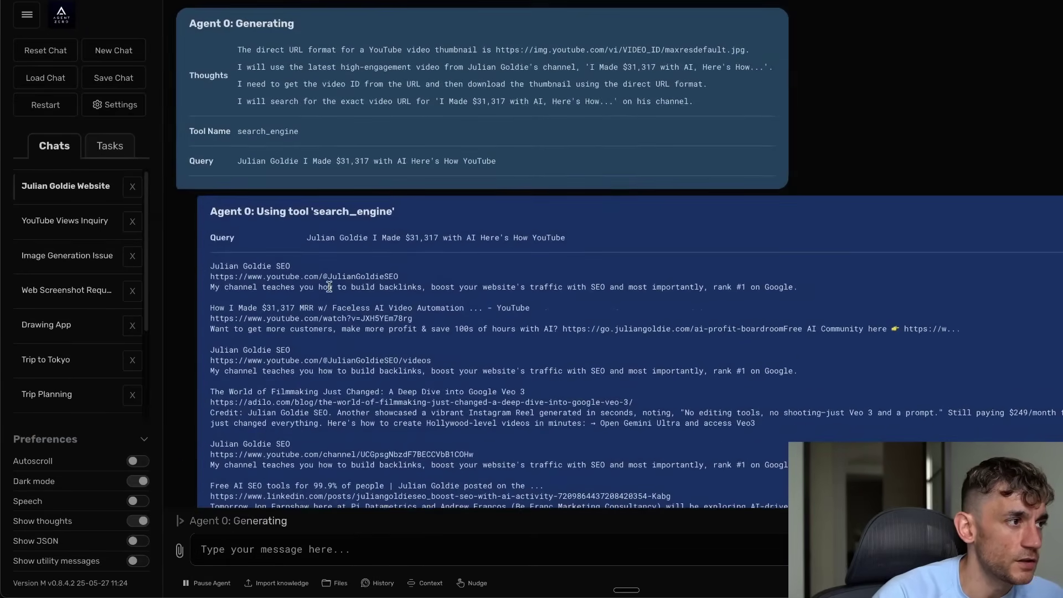
scroll(447, 171, down, 4)
drag(232, 33, 686, 492)
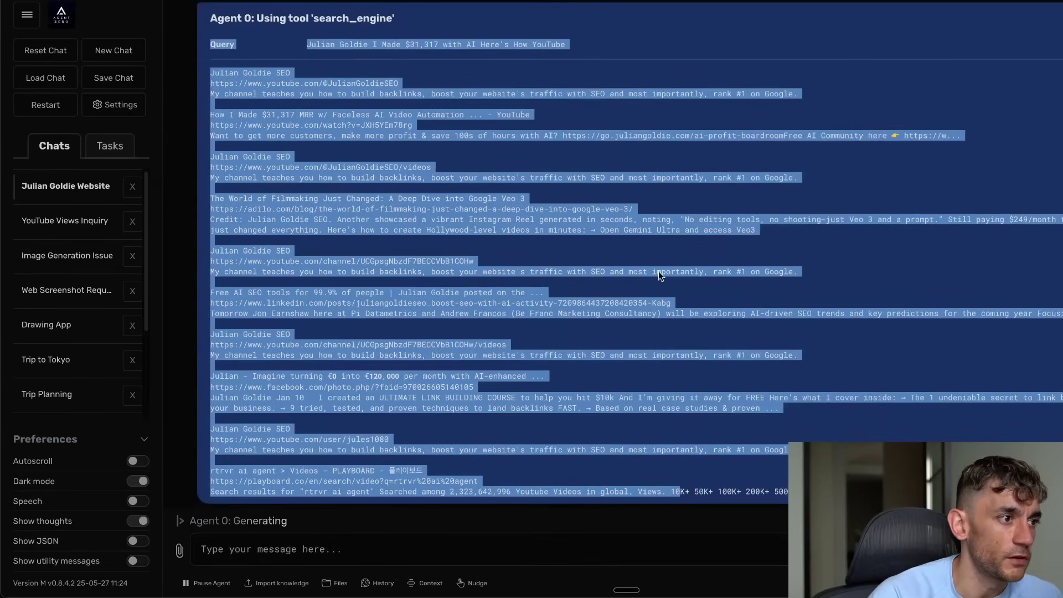
scroll(563, 268, up, 6)
drag(281, 241, 603, 209)
triple_click(602, 214)
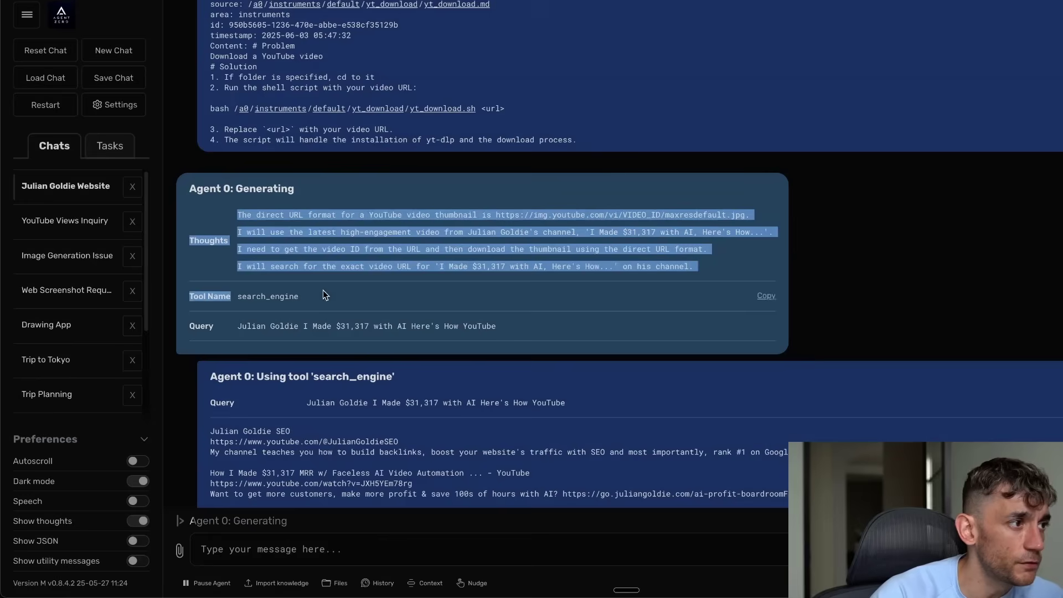
double_click(255, 295)
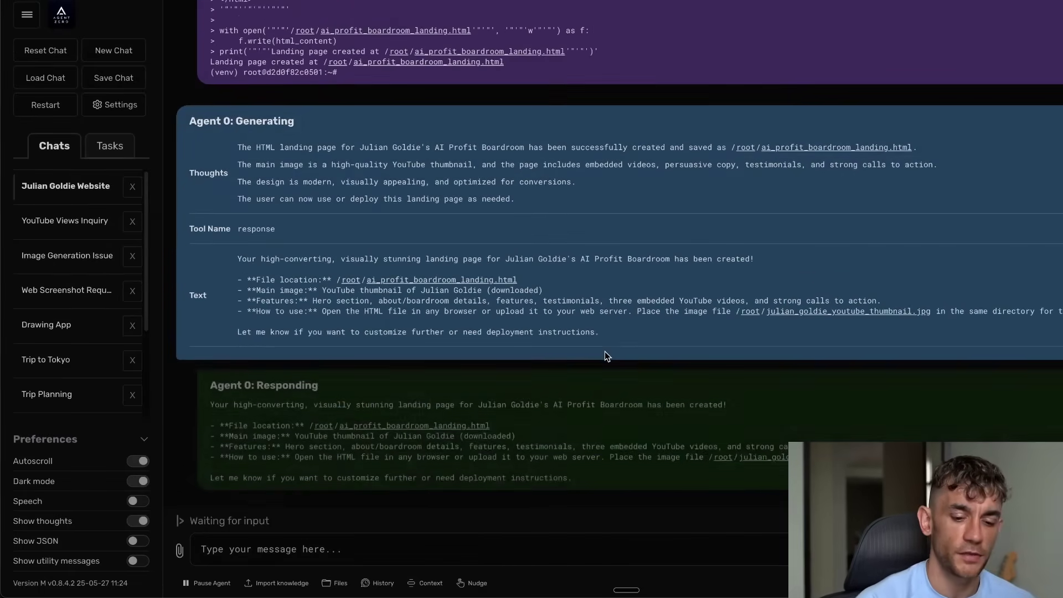
key(ctrl+plus)
key(ctrl+plus)
key(ctrl+plus)
Step: Play the landing page's embedded YouTube video muted, briefly viewing it full screen
scroll(528, 358, down, 15)
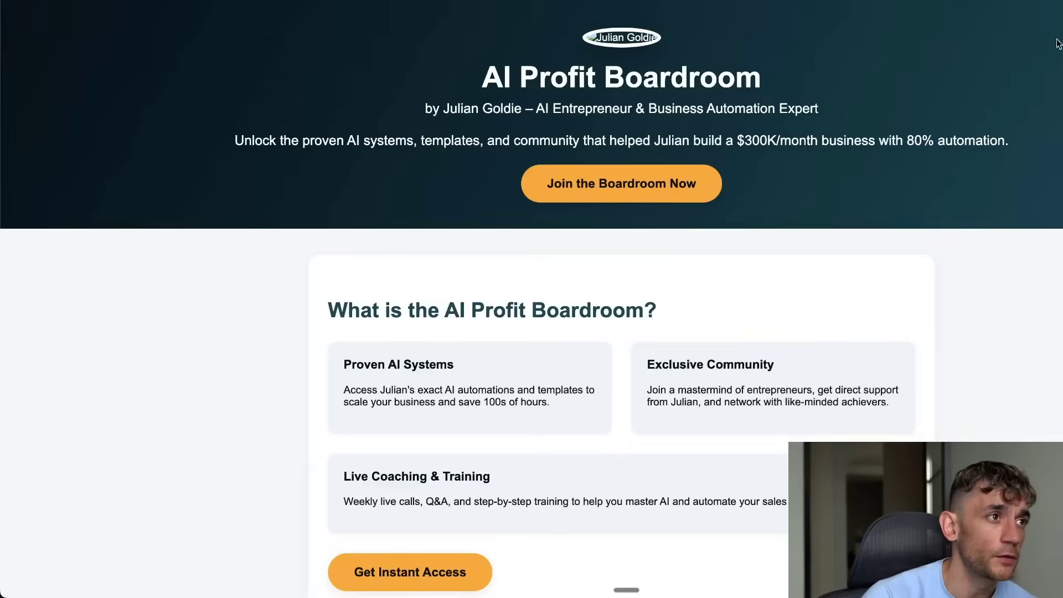
scroll(845, 233, down, 10)
scroll(843, 299, down, 6)
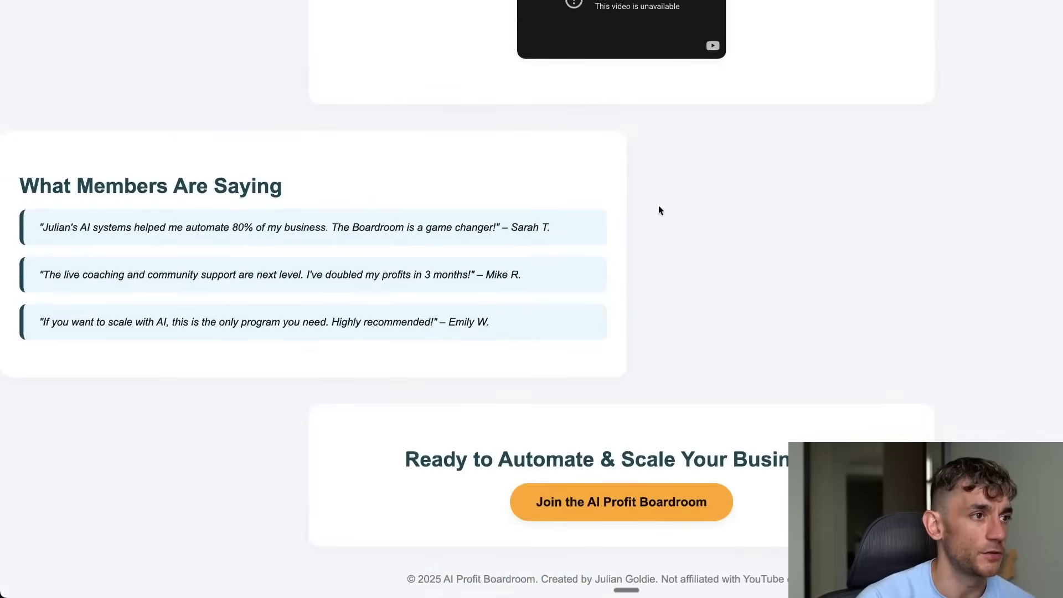
scroll(498, 271, up, 8)
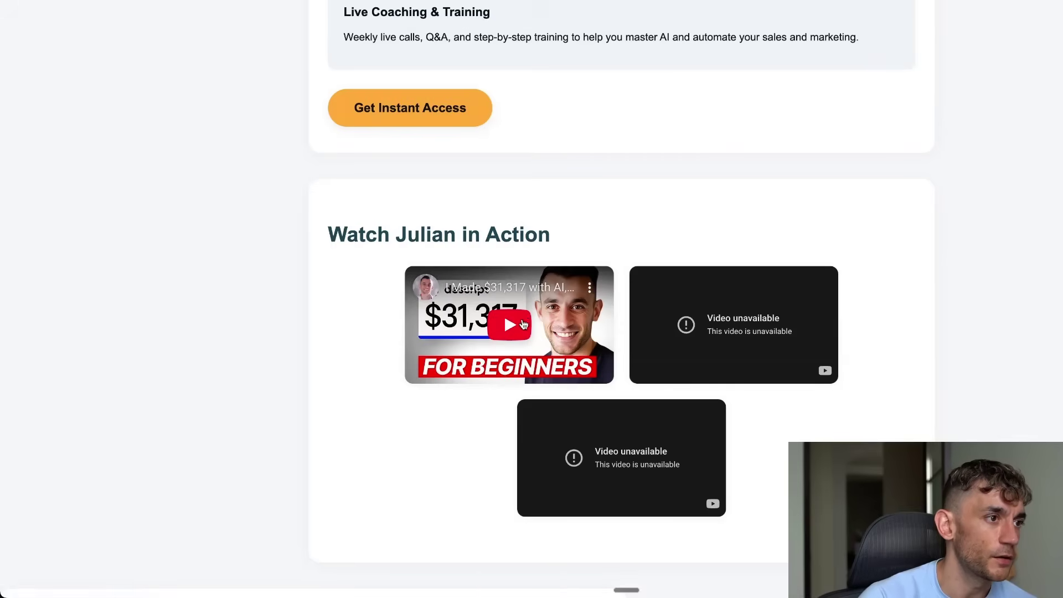
click(524, 324)
click(452, 371)
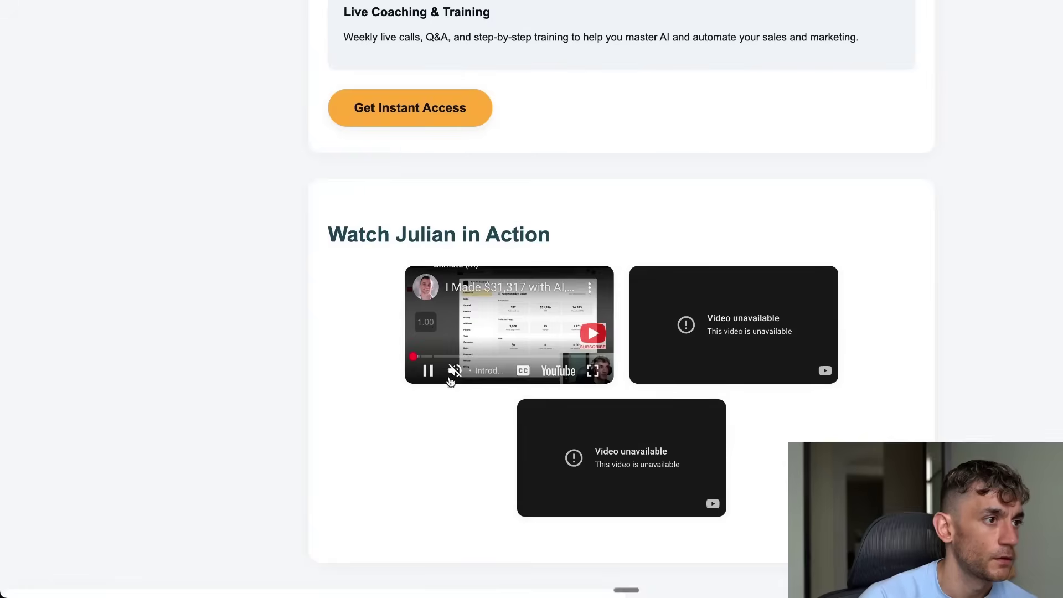
click(593, 370)
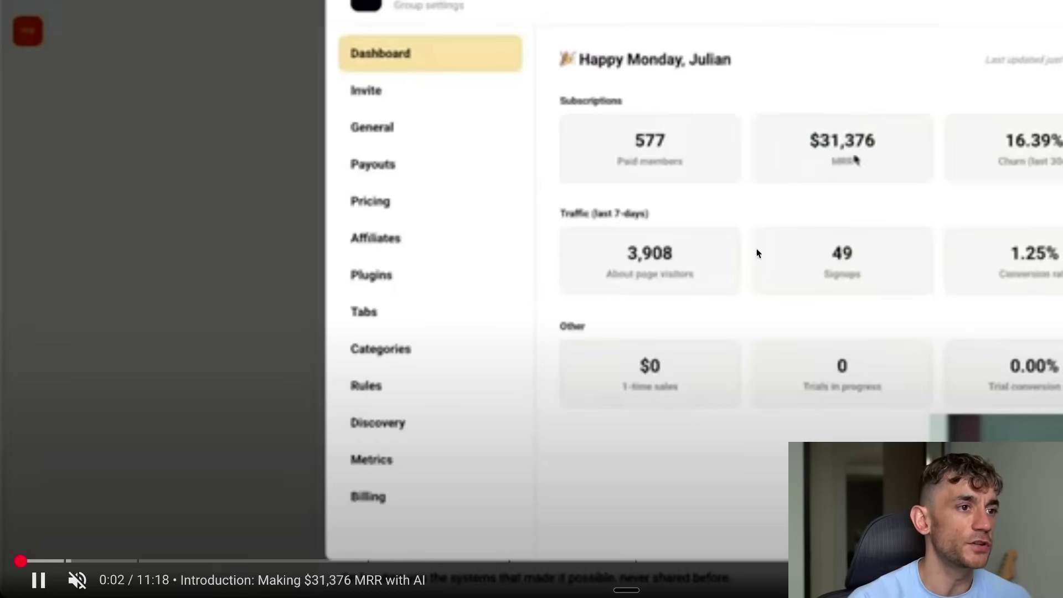
key(Escape)
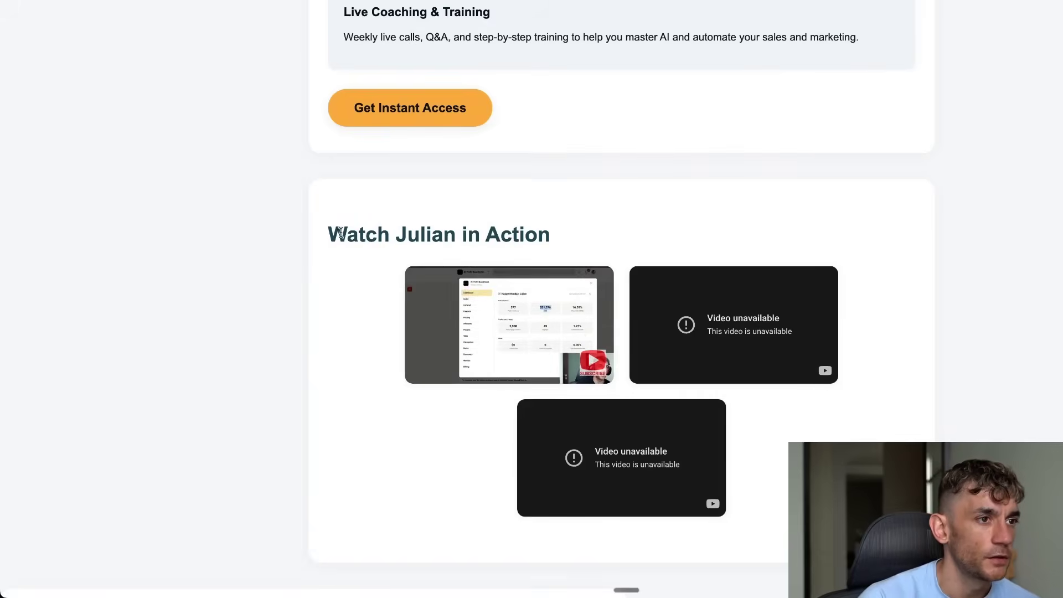
Step: Highlight the Watch Julian in Action section and the header title and tagline
drag(340, 231, 628, 501)
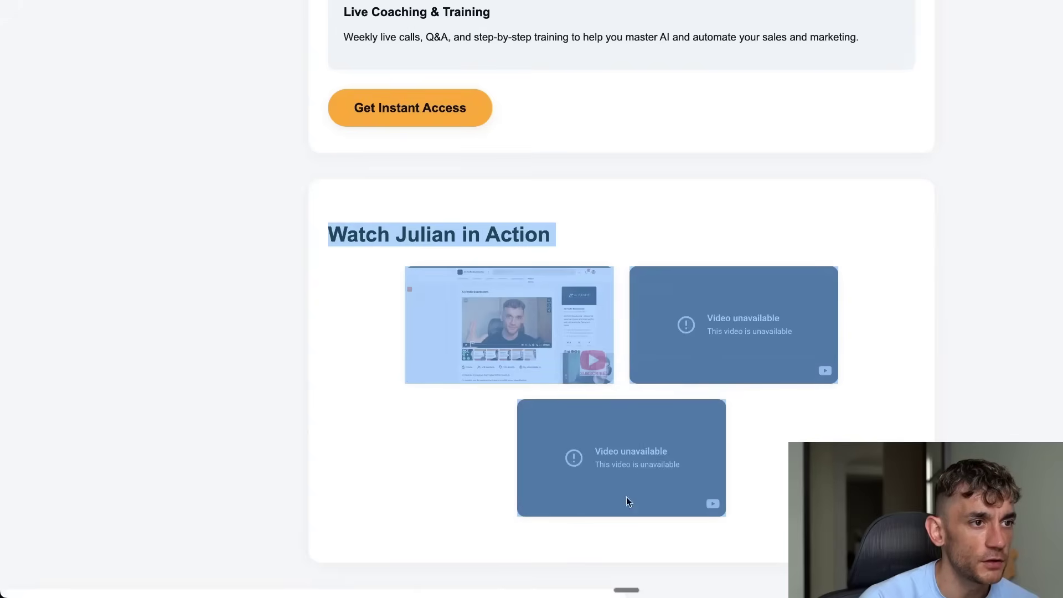
click(958, 238)
scroll(801, 201, up, 8)
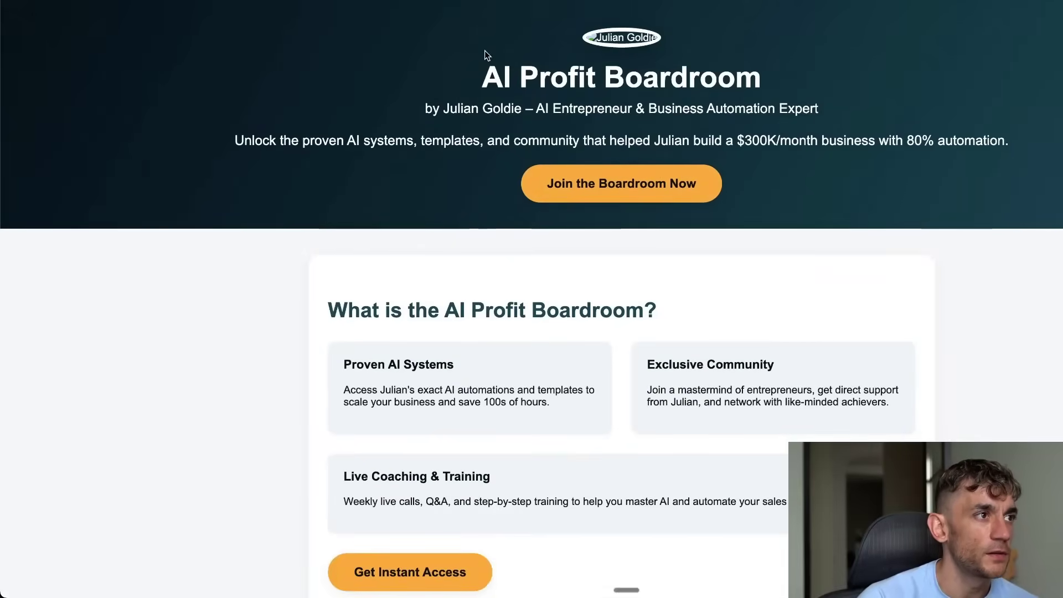
drag(484, 50, 1010, 145)
click(632, 79)
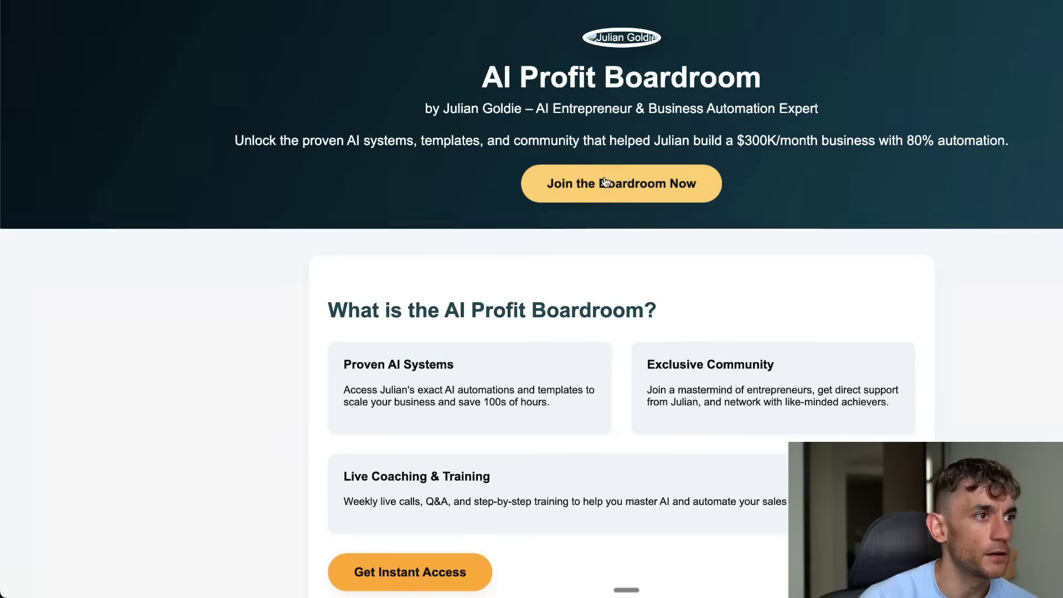
Step: Select the member testimonials, including the first and second quotes in full
scroll(783, 283, down, 15)
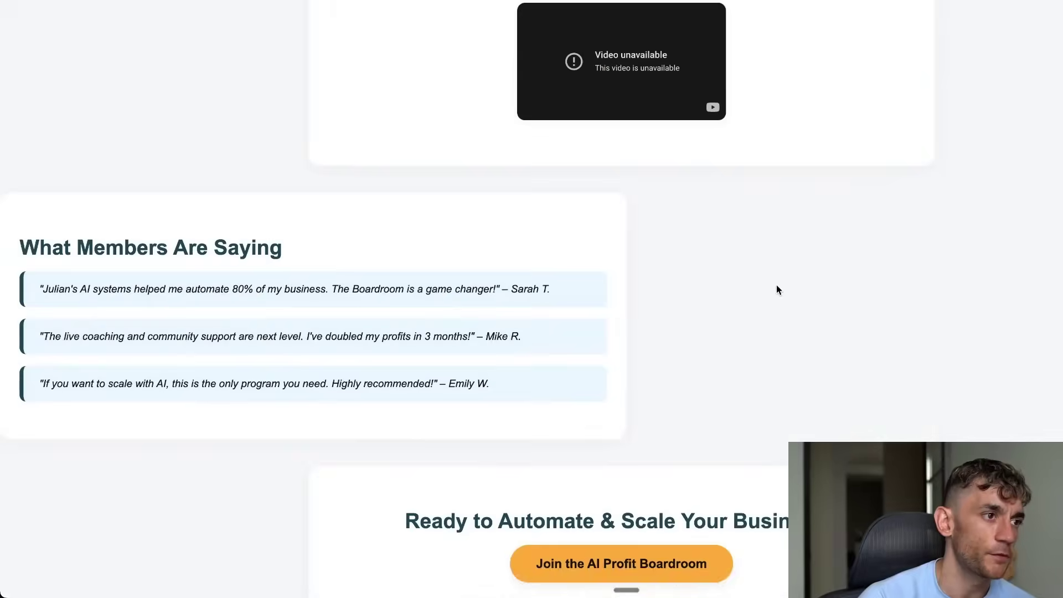
drag(81, 179, 505, 381)
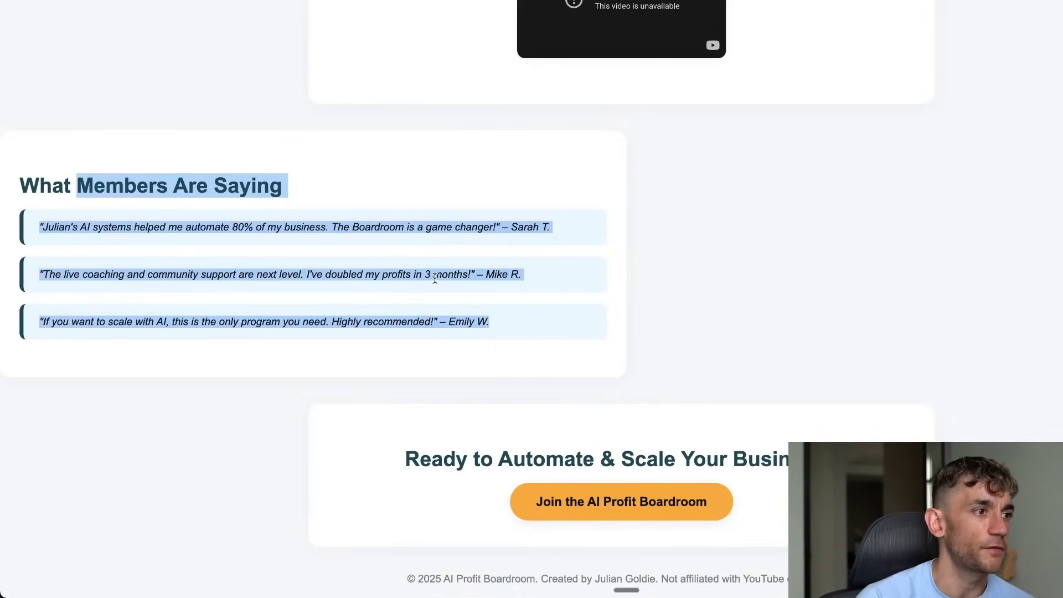
triple_click(435, 275)
triple_click(485, 227)
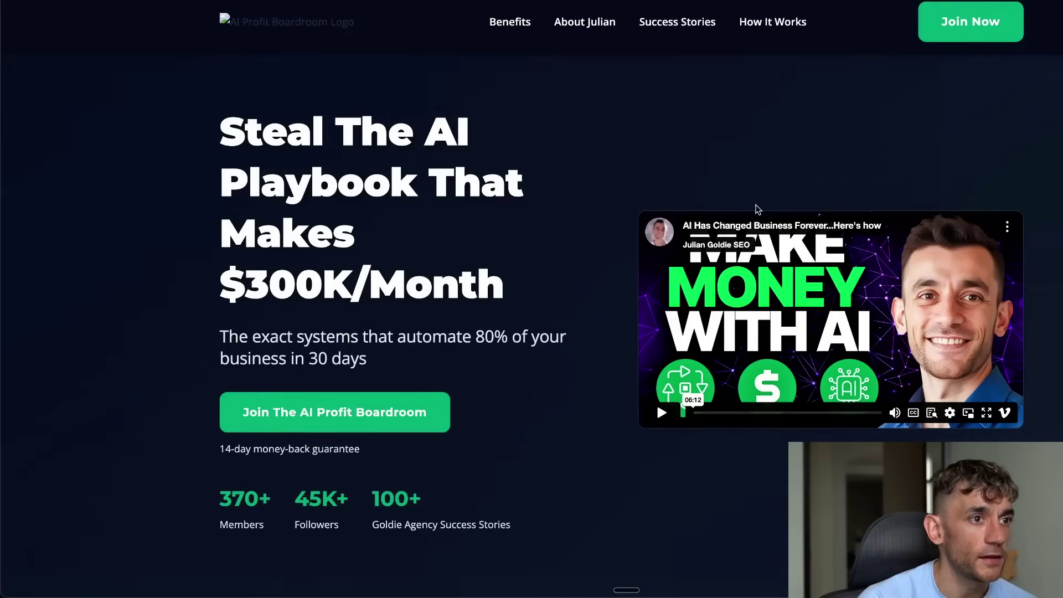
Step: Scroll through the real AI Profit Boardroom and Goldie Agency pages for comparison
scroll(628, 268, down, 5)
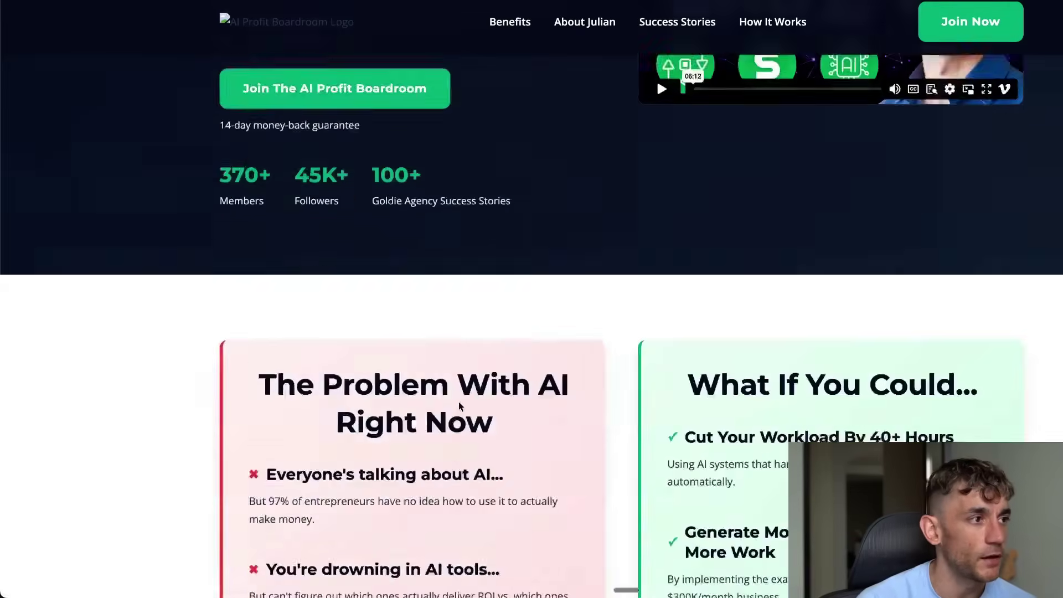
scroll(569, 360, up, 5)
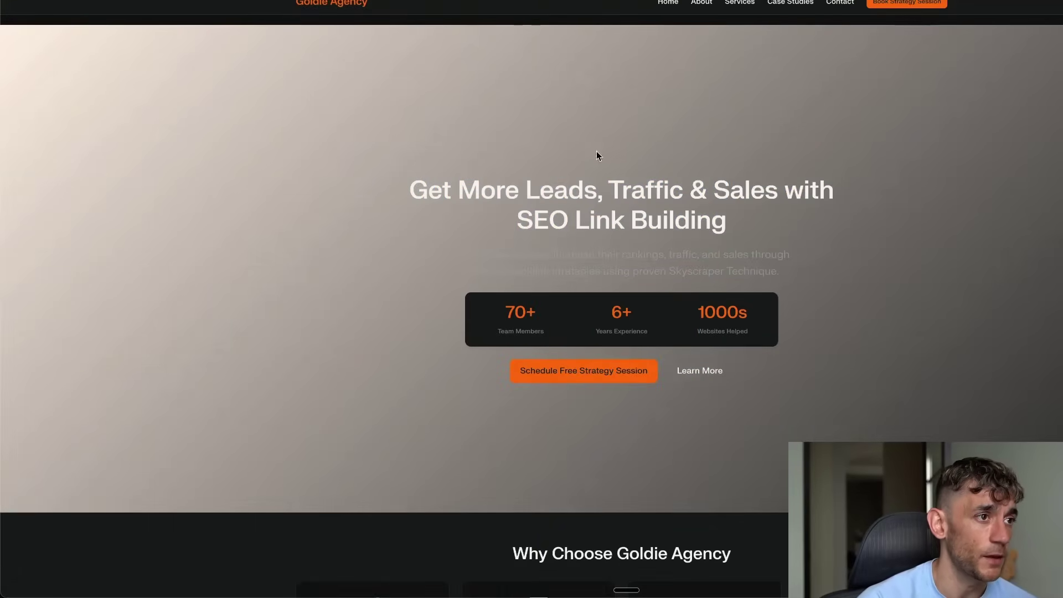
scroll(596, 156, down, 15)
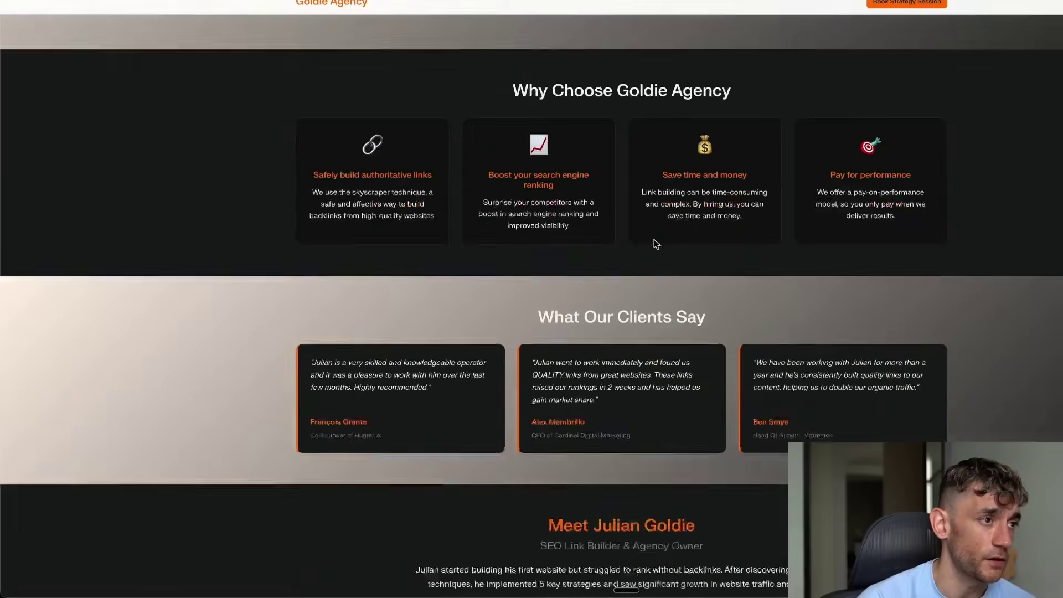
scroll(635, 107, up, 15)
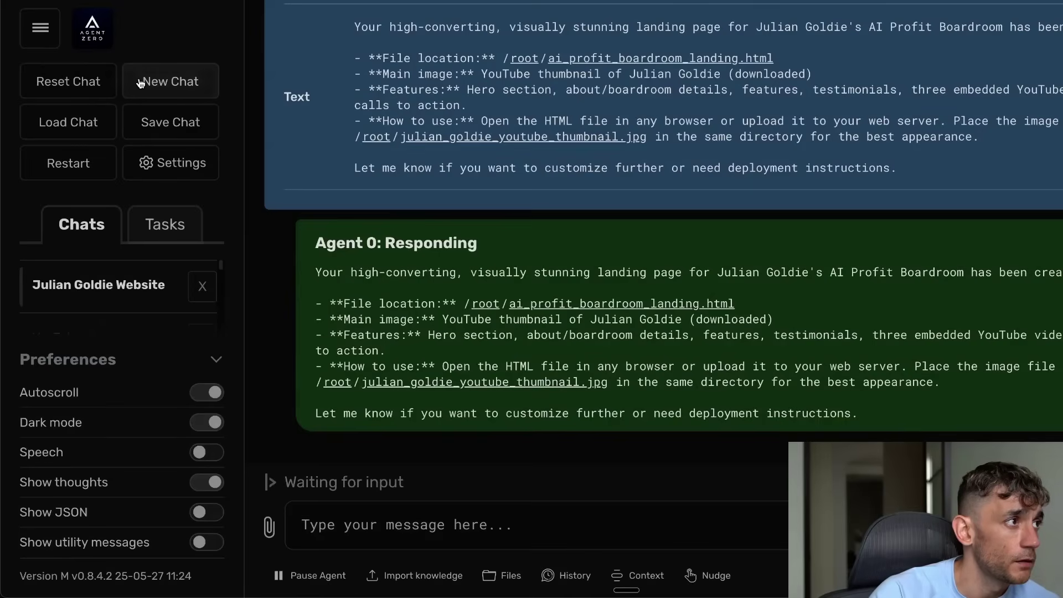
Step: Send a new chat prompt for a fun whiteboard drawing app with confetti and bright colours
click(166, 81)
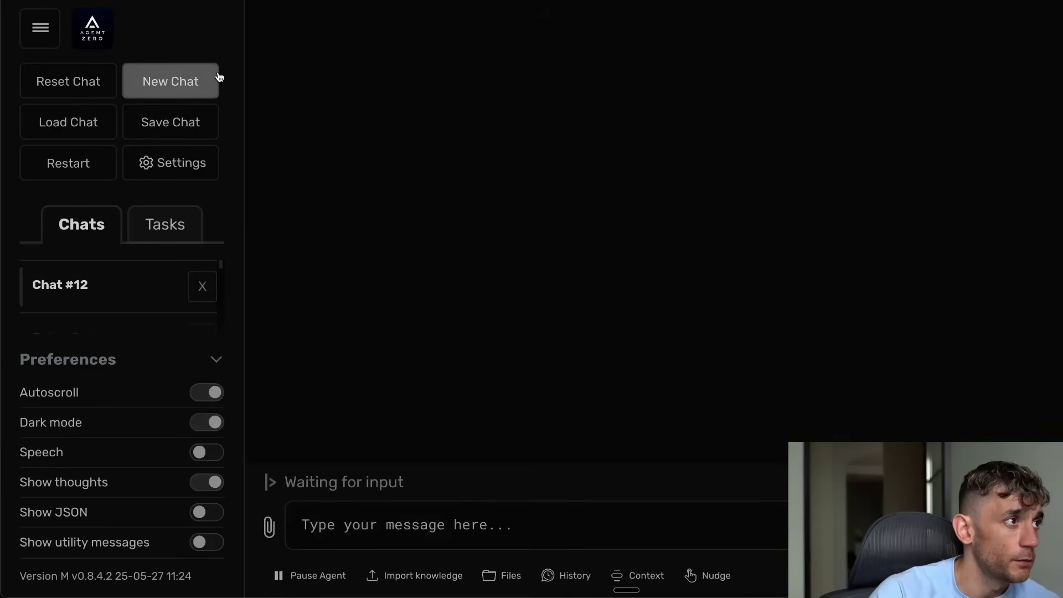
click(472, 523)
key(ctrl+v)
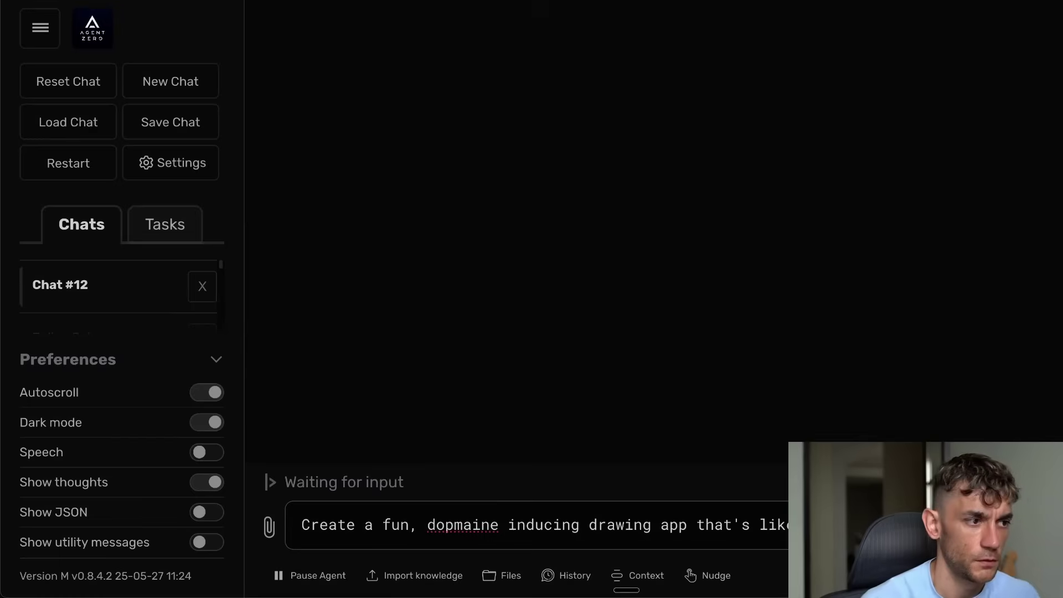
key(ctrl+a)
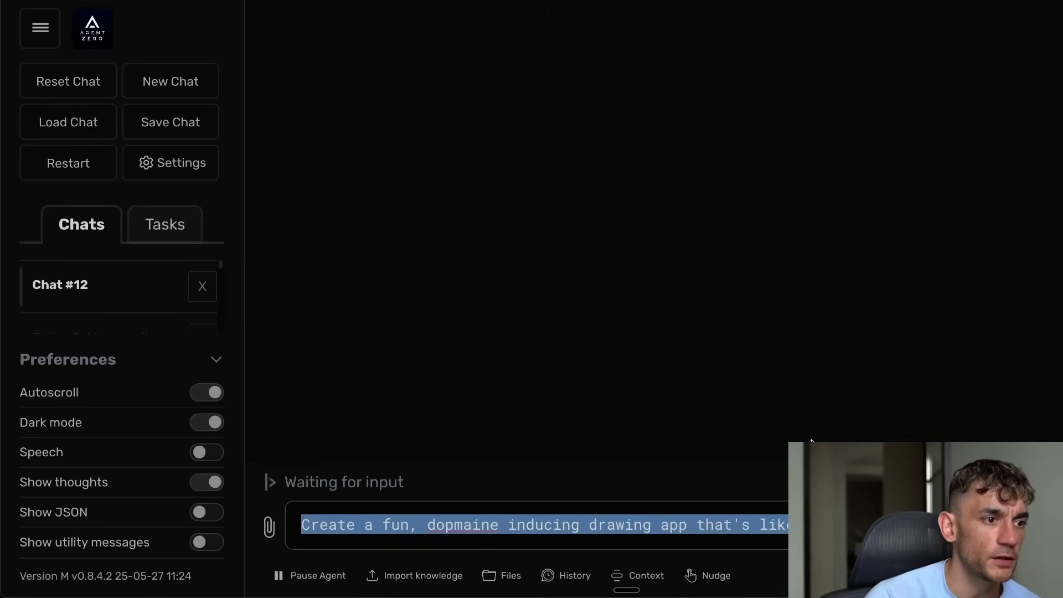
key(Right)
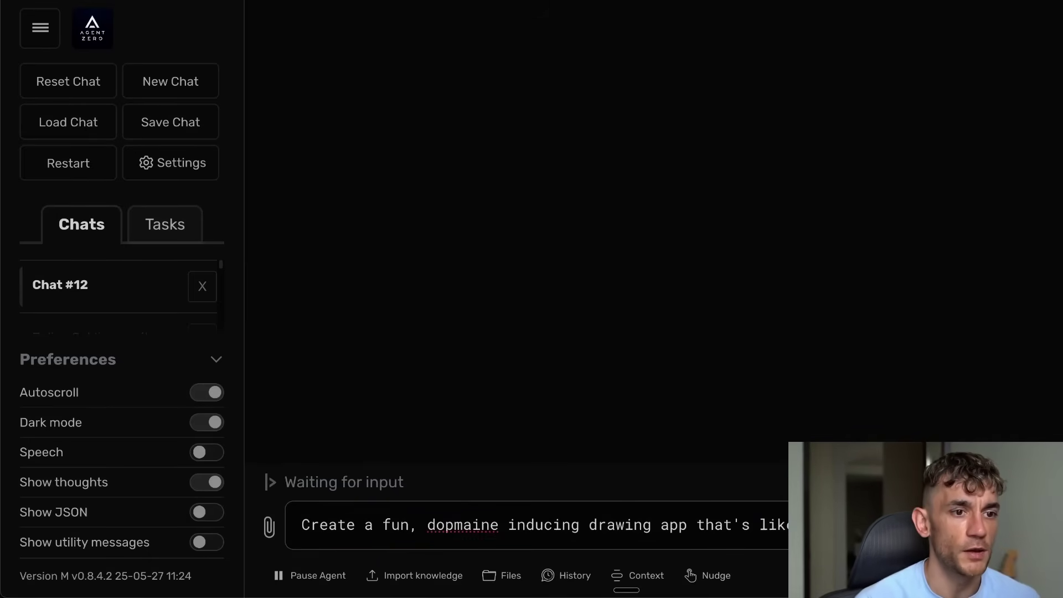
key(shift+Return)
text(M)
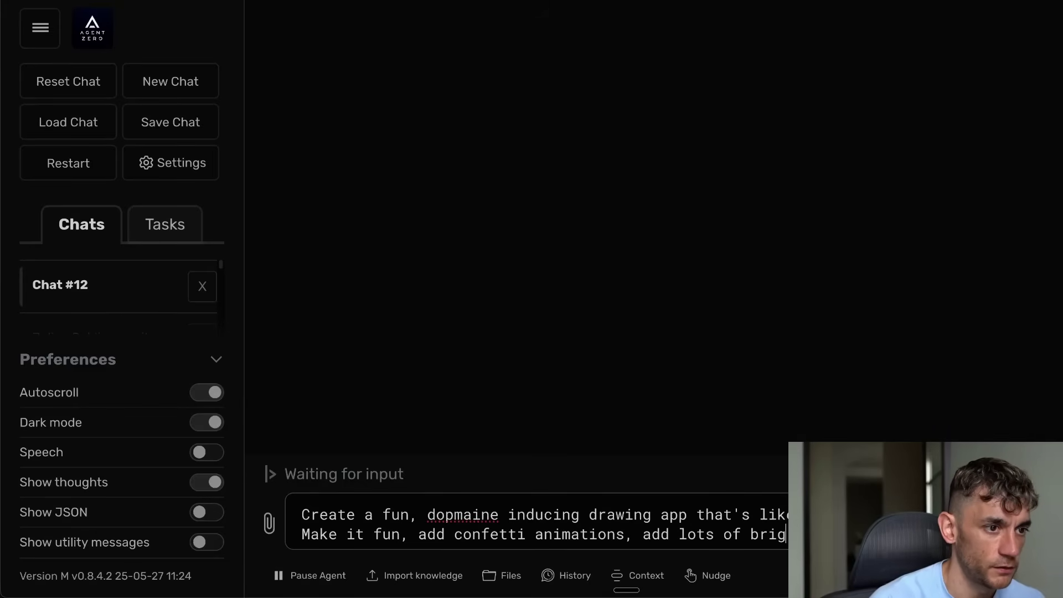
key(Return)
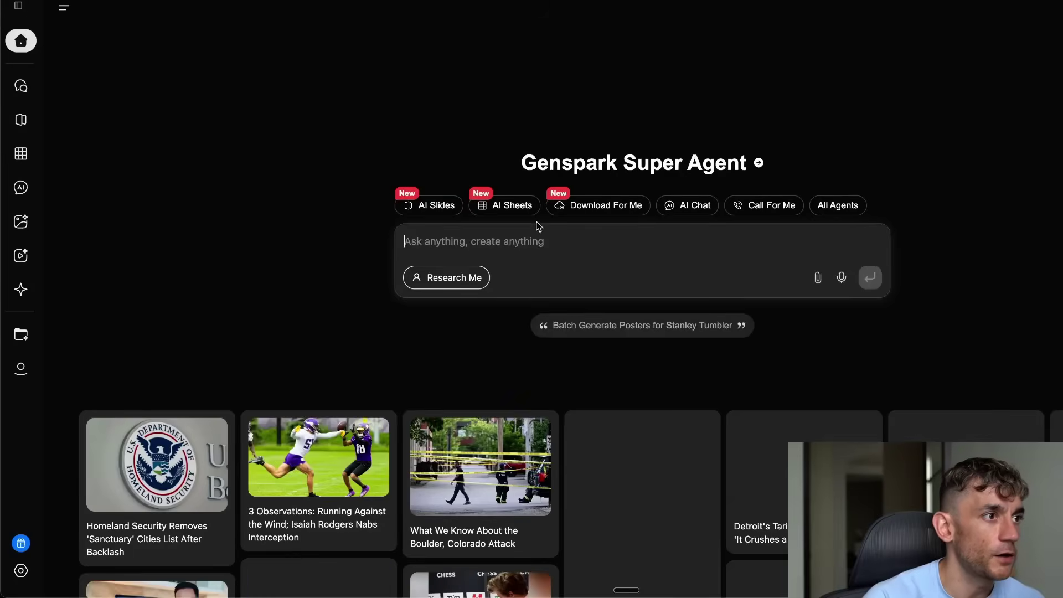
Step: Submit the whiteboard drawing-app prompt in Genspark and Perplexity, then begin a new Manus task
text(Create a fun, dopamine inducing drawing app that's like a whiteboard where I can draw Make it fun, add confetti animations, add lots of bright colours)
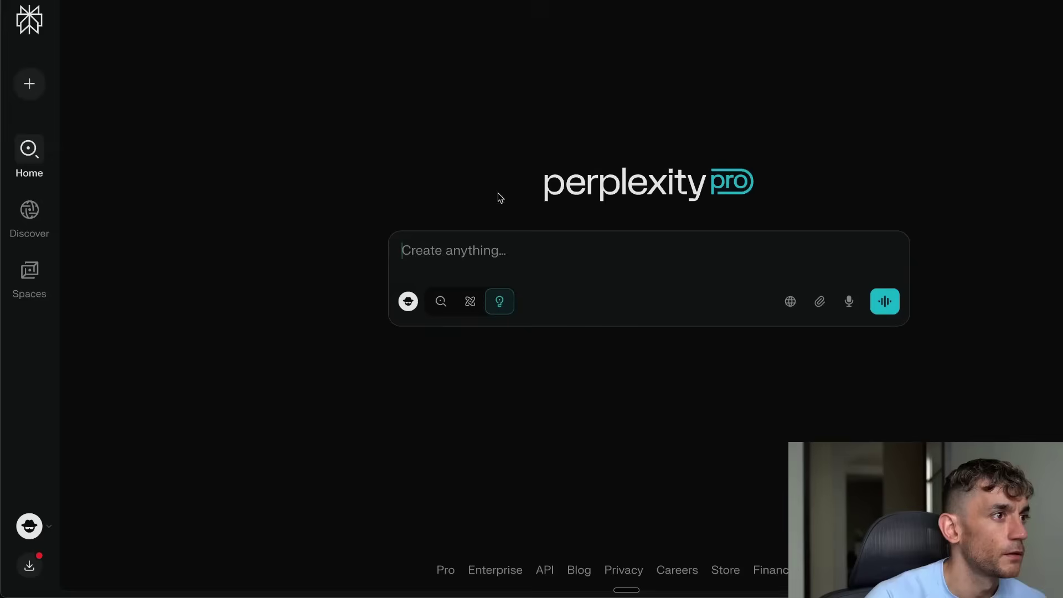
click(480, 253)
text(Create a fun, dopmaine inducing drawing app that's like a whiteboard where I can draw Make it fun, add confetti animations, add lots of bright colours)
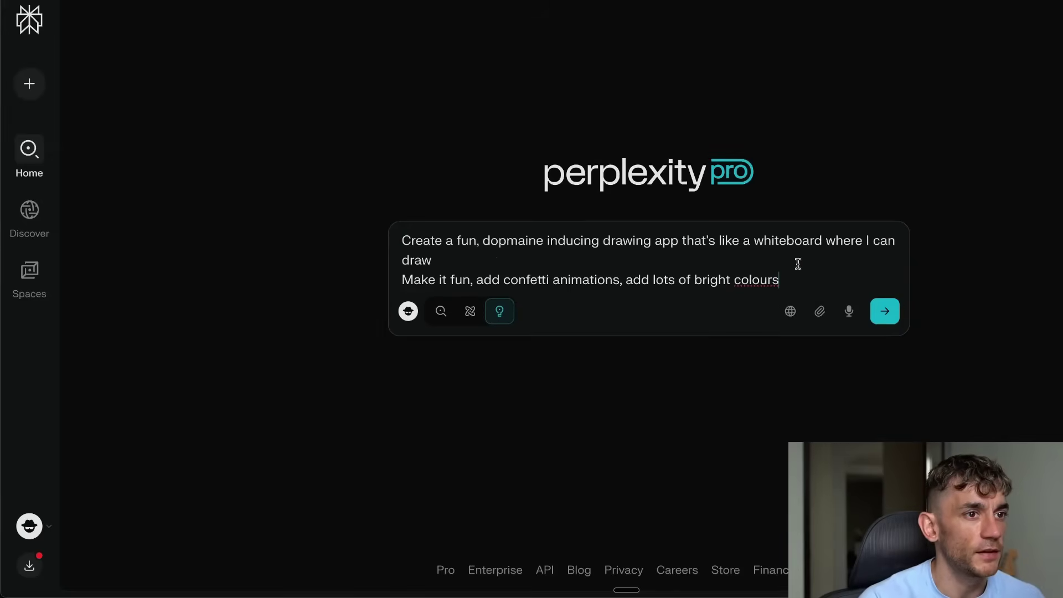
click(884, 312)
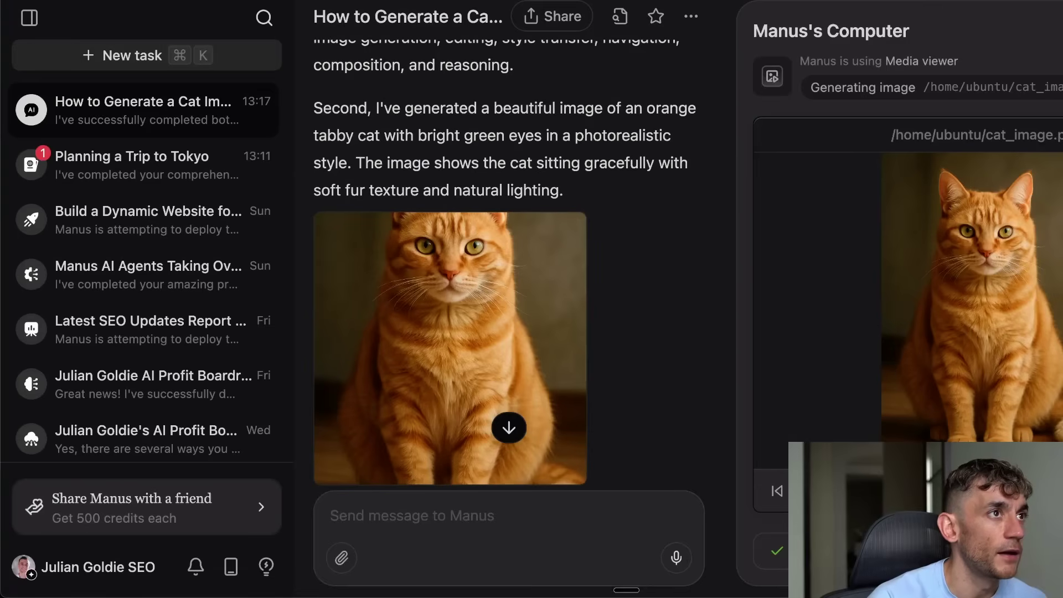
click(163, 55)
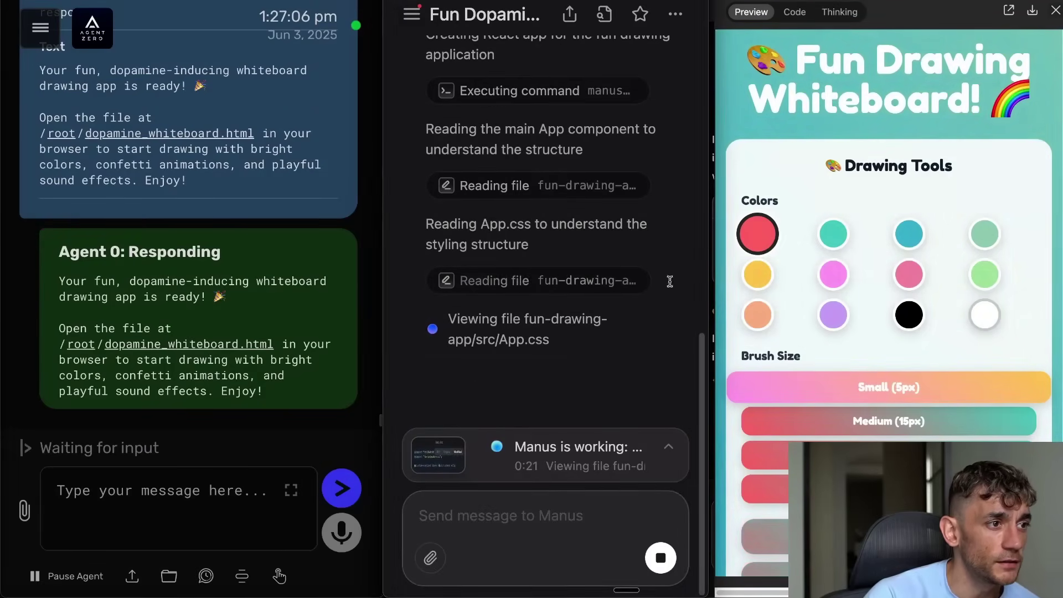
Step: Check the current Manus log step and glance at Perplexity Labs before returning
triple_click(498, 330)
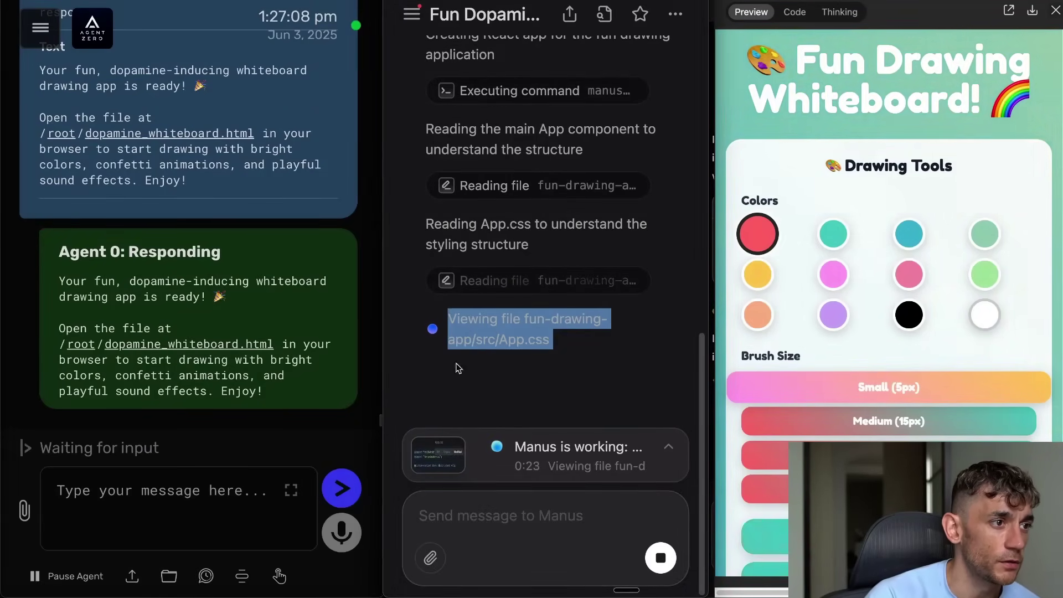
key(alt+Tab)
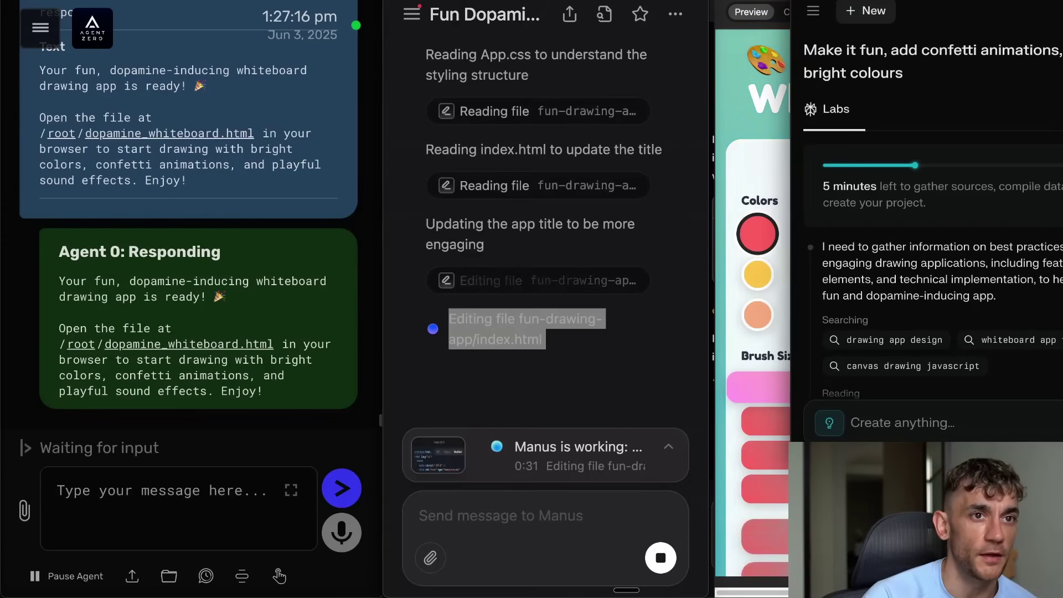
key(alt+Tab)
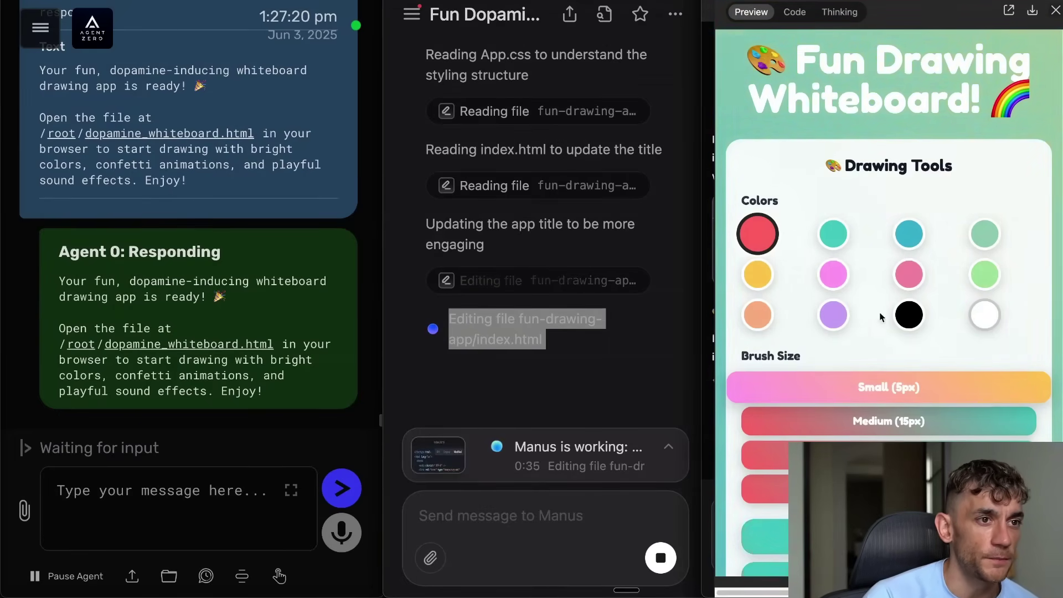
Step: Pick pink and the Medium (15px) brush, then draw strokes on the whiteboard canvas
click(833, 274)
click(908, 414)
scroll(908, 409, down, 8)
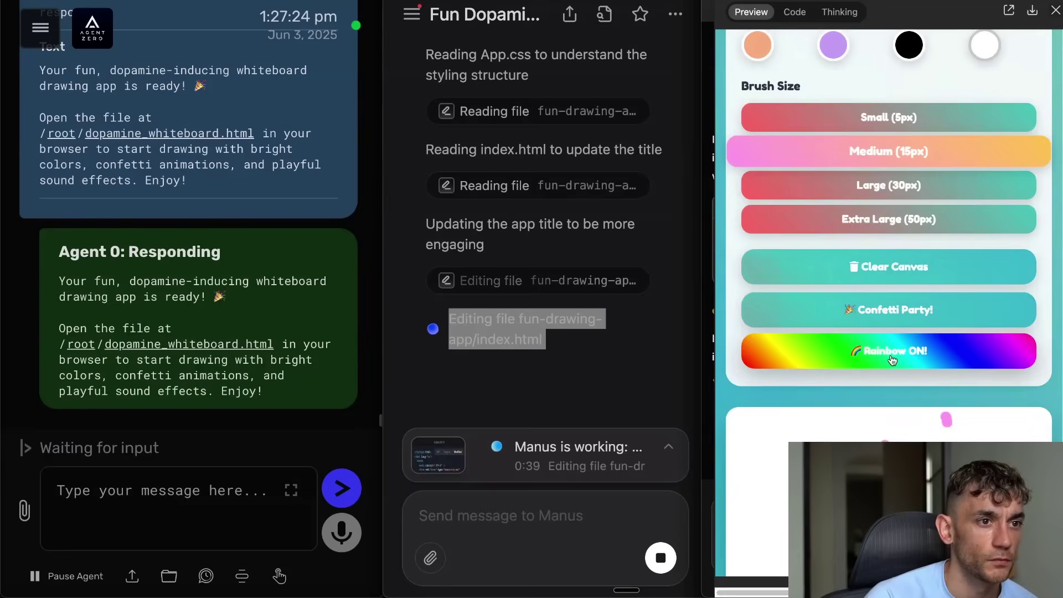
drag(886, 211, 863, 252)
mouse_move(850, 304)
mouse_down()
mouse_move(835, 316)
mouse_move(886, 261)
mouse_move(908, 199)
mouse_move(941, 299)
mouse_move(892, 339)
mouse_move(920, 331)
mouse_up()
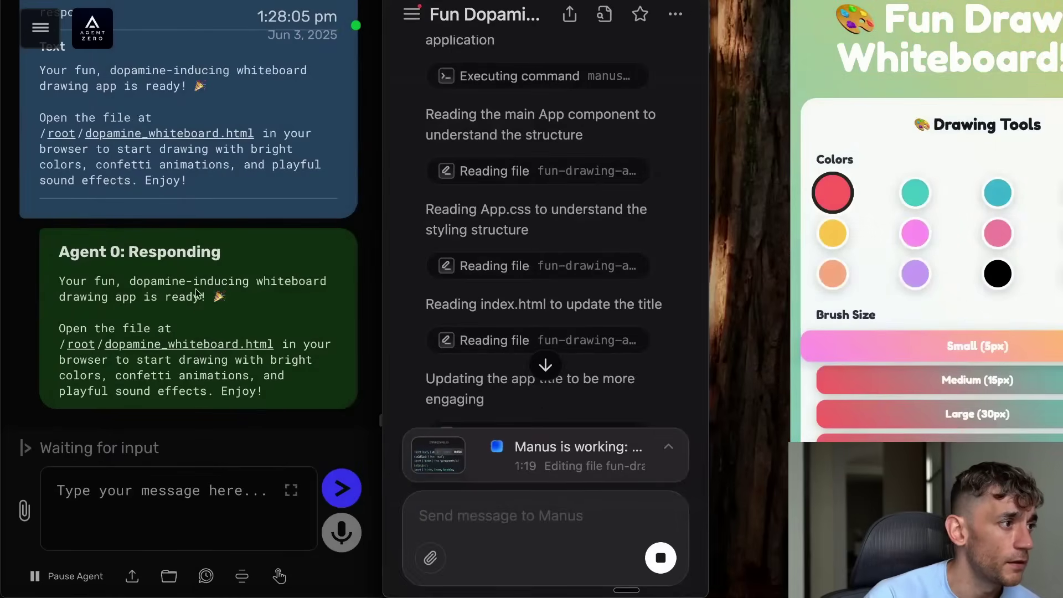
Step: Copy Agent 0's dopamine_whiteboard.html reply, then move to the Perplexity Labs progress tab
click(221, 292)
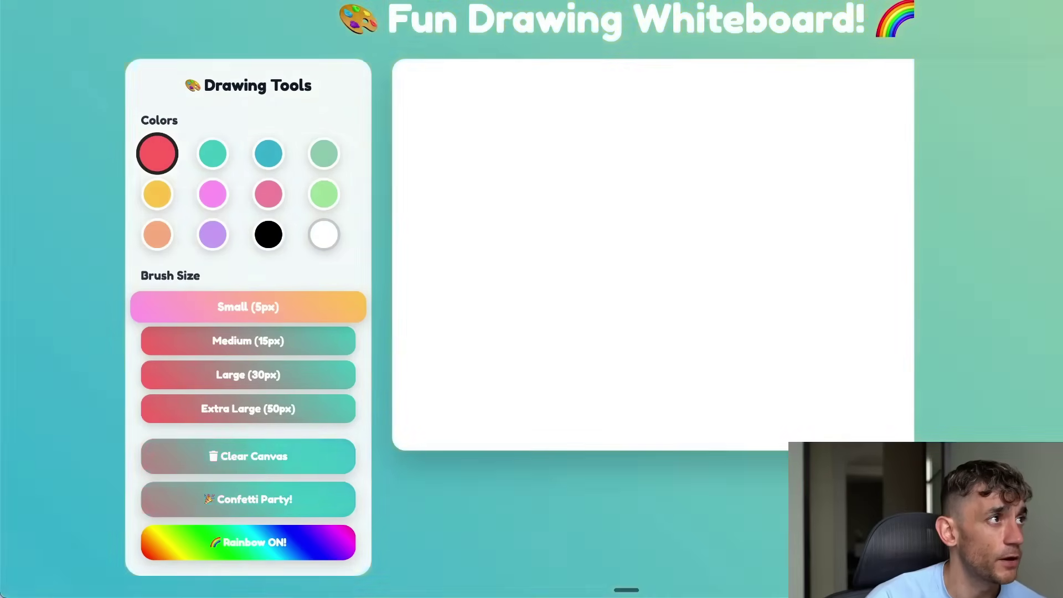
key(ctrl+Tab)
right_click(166, 1)
key(Escape)
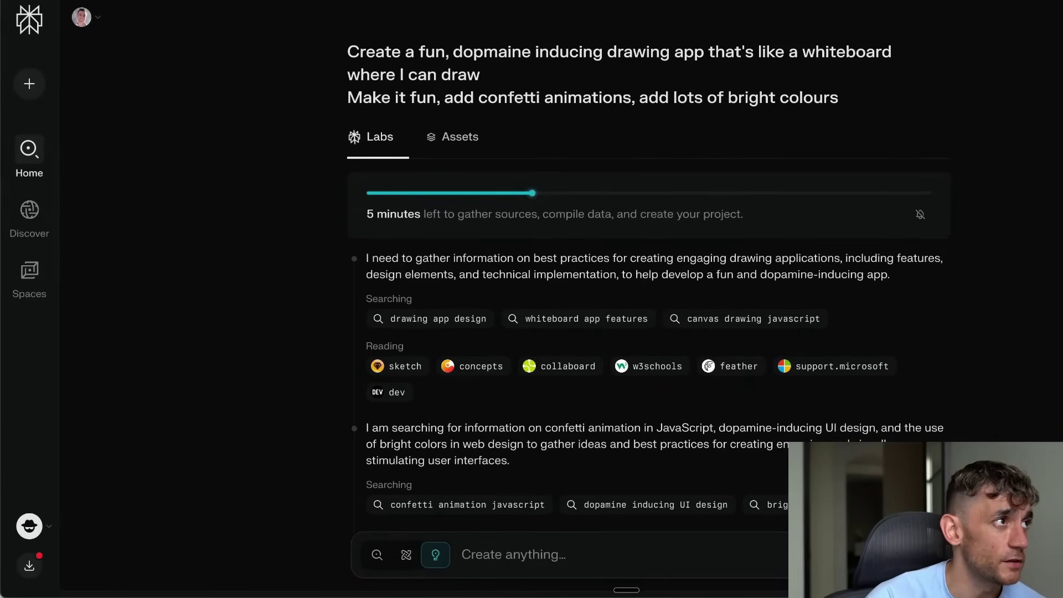
Step: Expand and collapse Manus's task progress, then open Manus's Computer showing the drawing-app test
right_click(166, 2)
key(Escape)
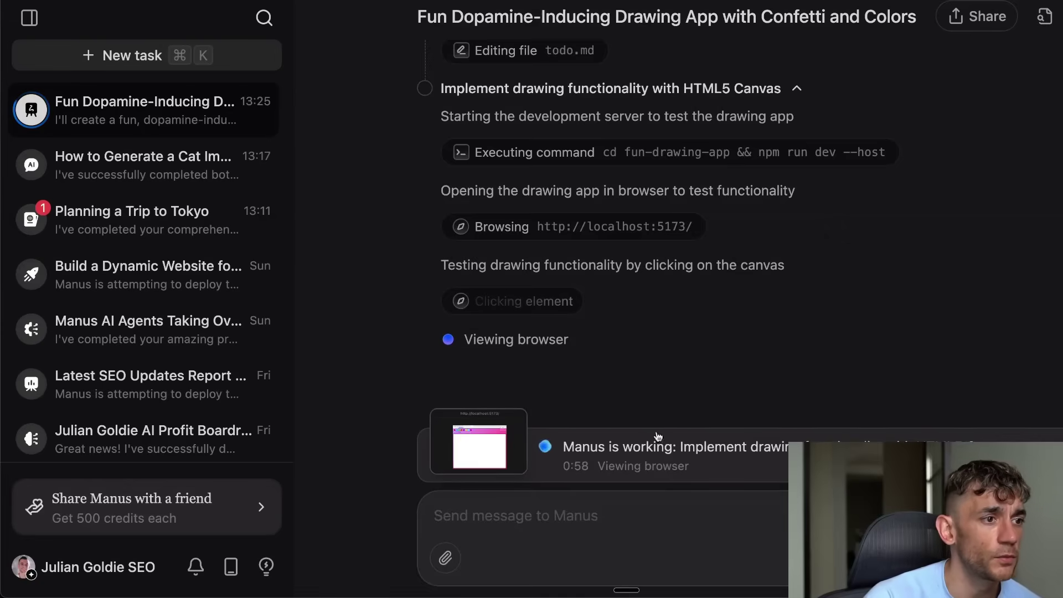
drag(806, 438, 658, 394)
click(674, 343)
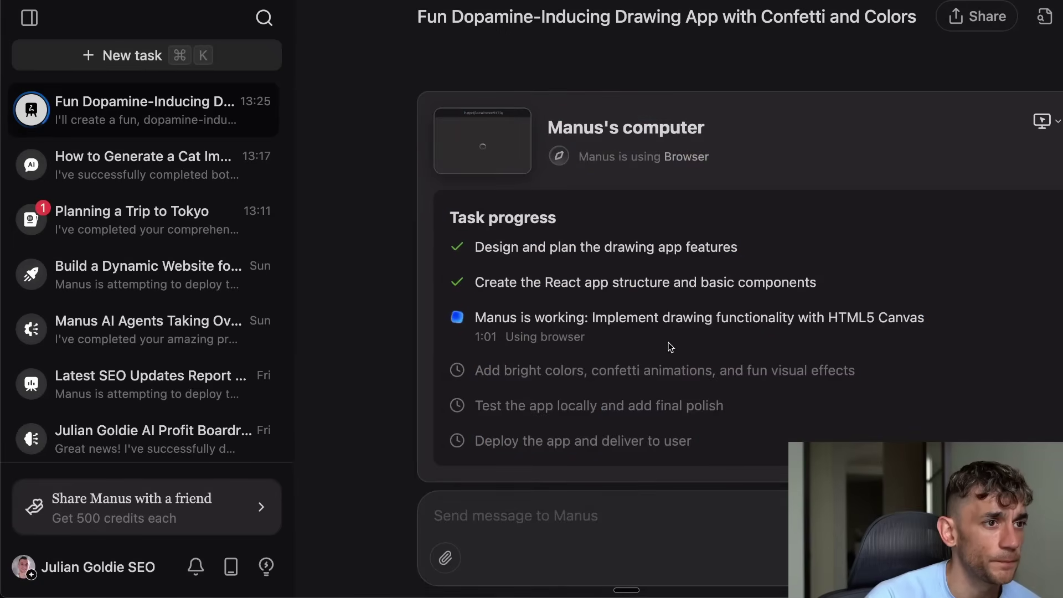
click(670, 347)
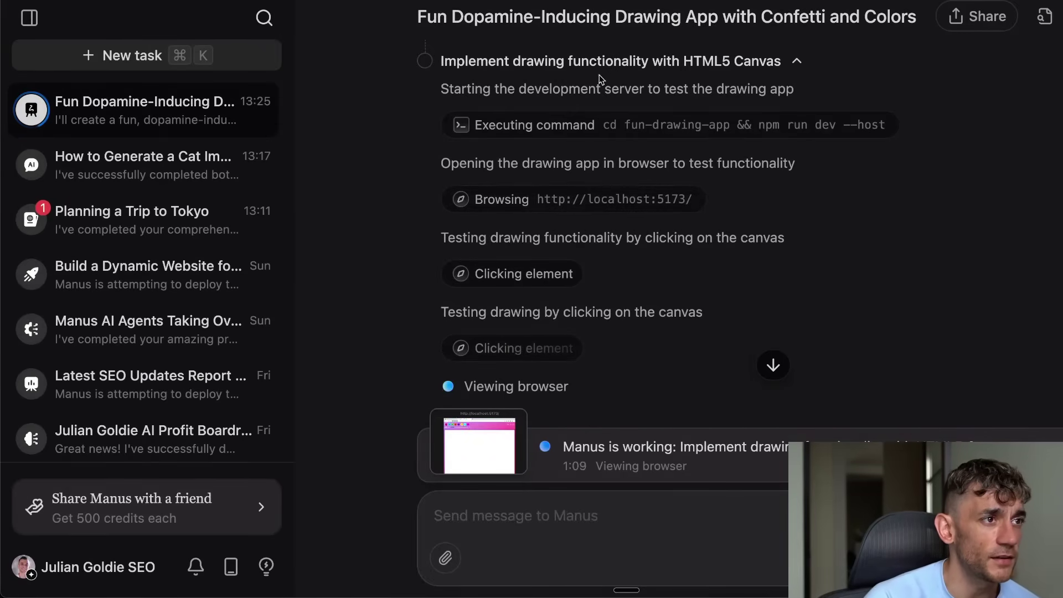
click(671, 465)
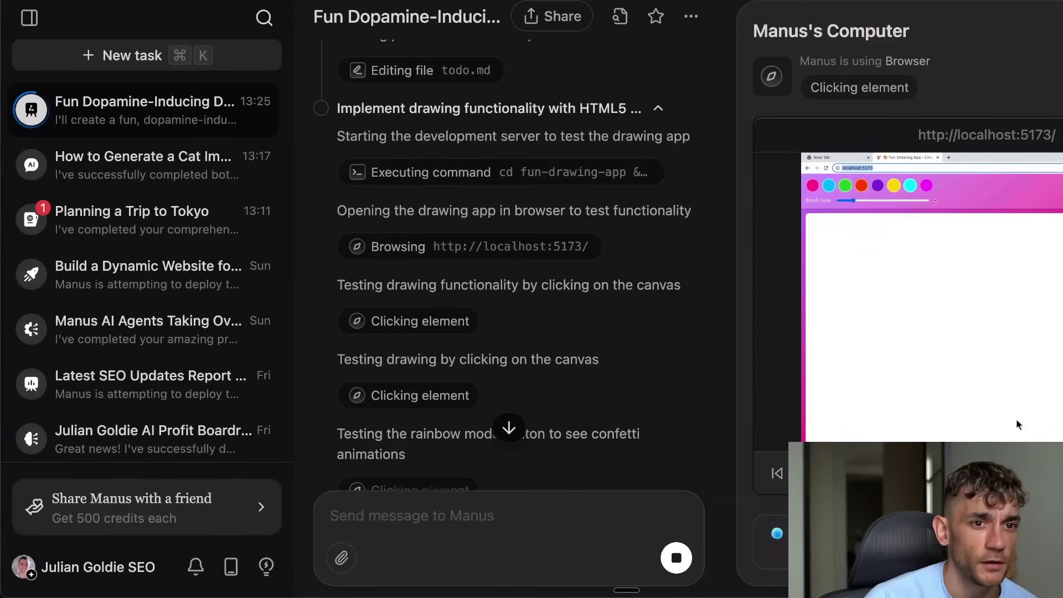
scroll(480, 344, down, 4)
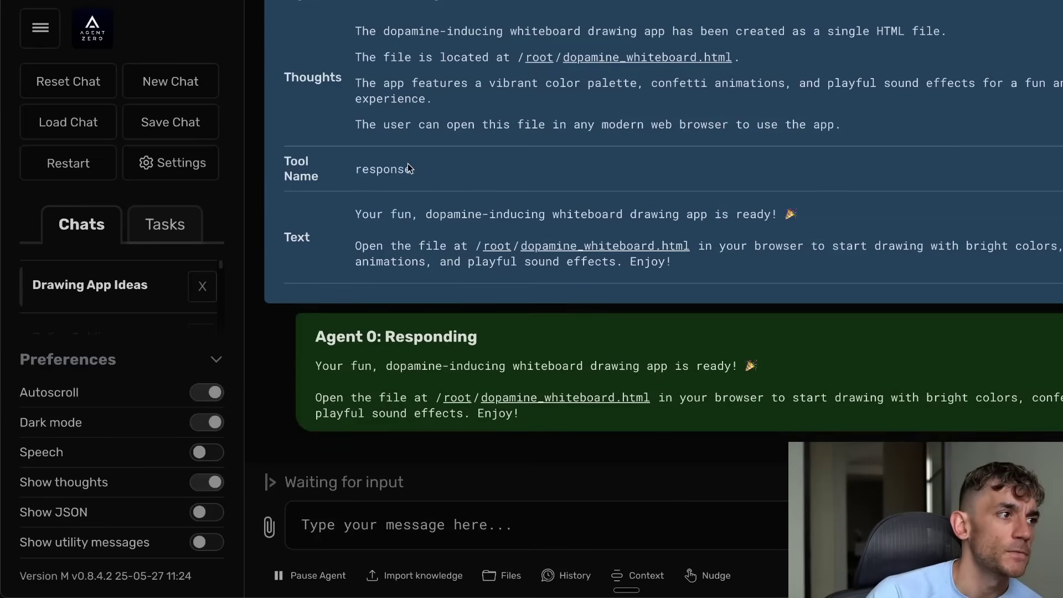
Step: Paste the 90-day content strategy prompt into a new chat and rewrite its target audience
click(176, 82)
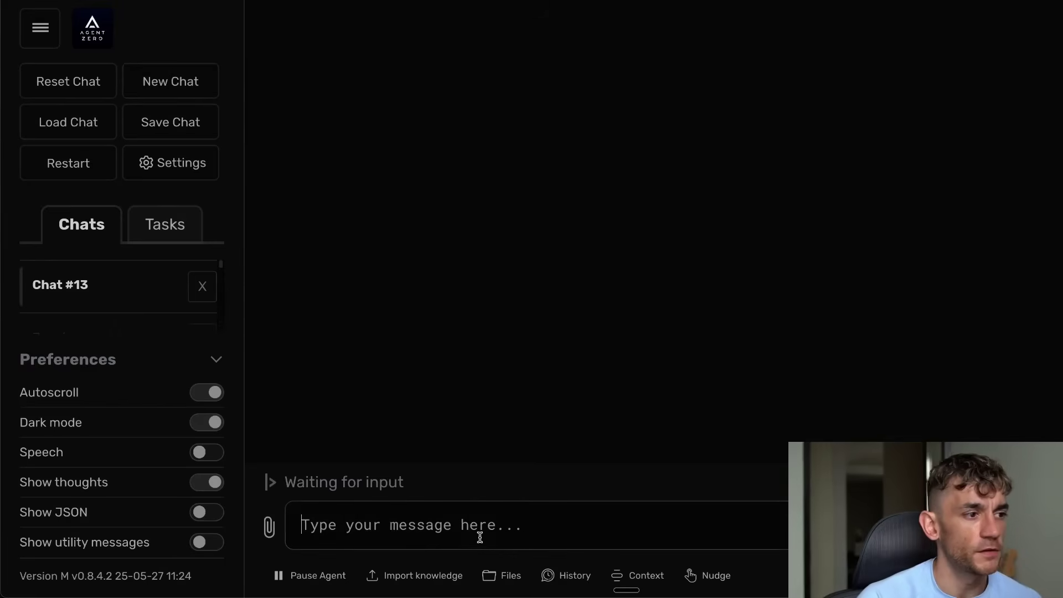
key(ctrl+v)
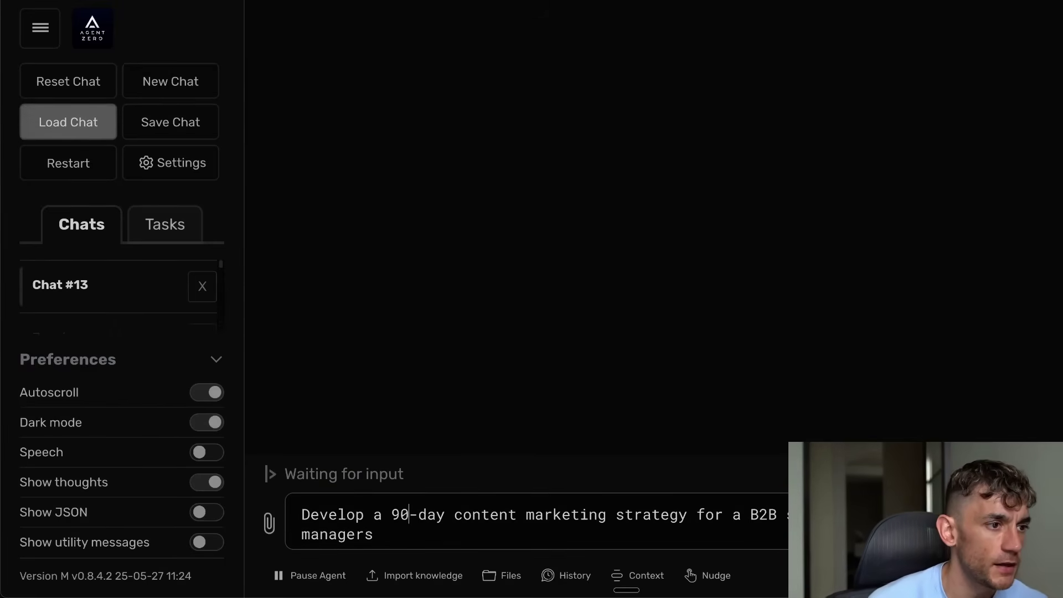
key(BackSpace)
key(ctrl+Delete)
key(ctrl+Delete)
key(ctrl+Delete)
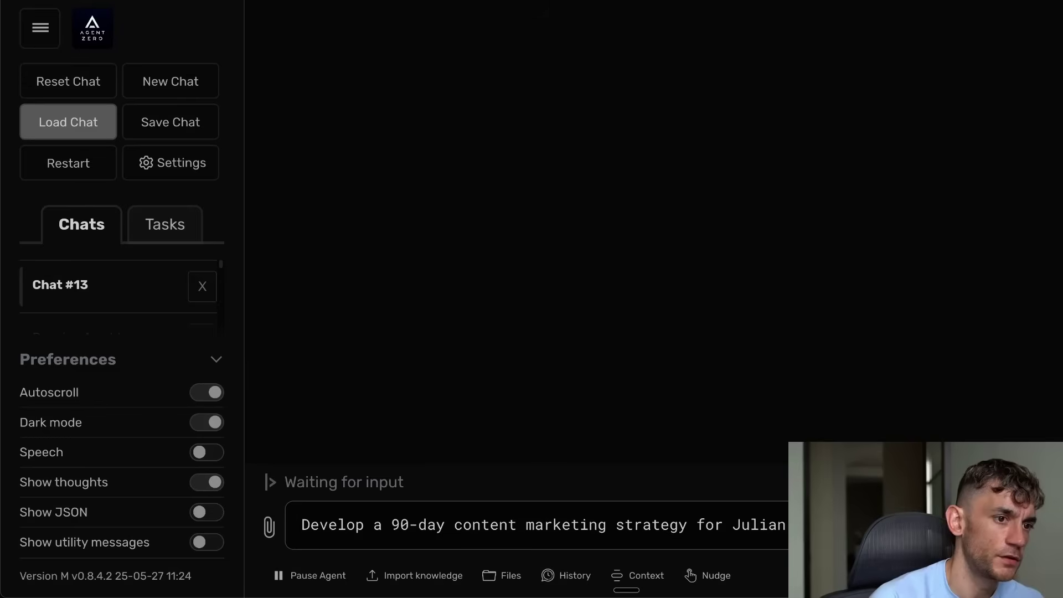
text(Goldie)
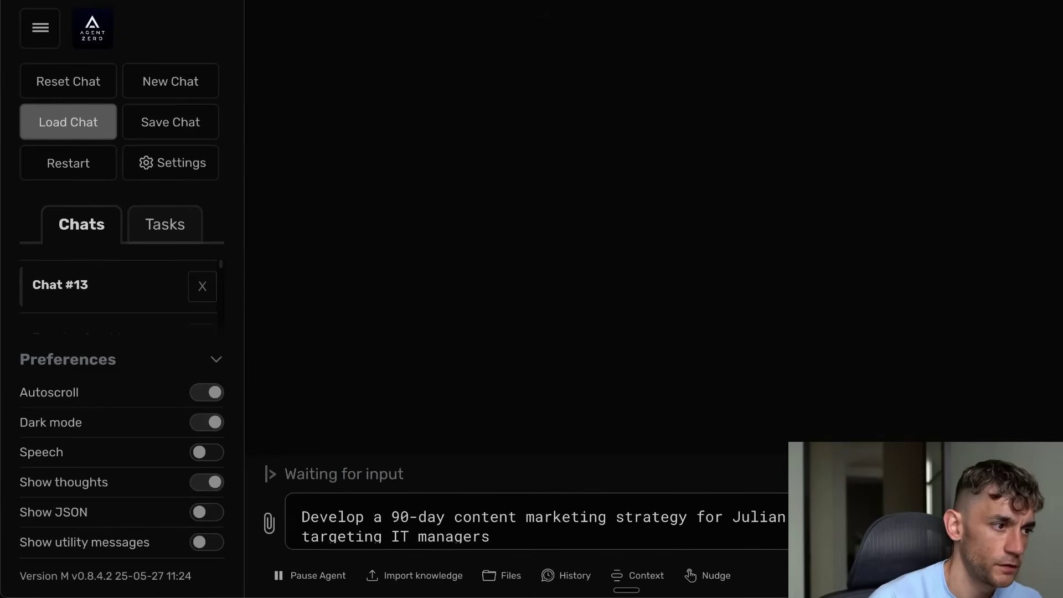
text(first) t)
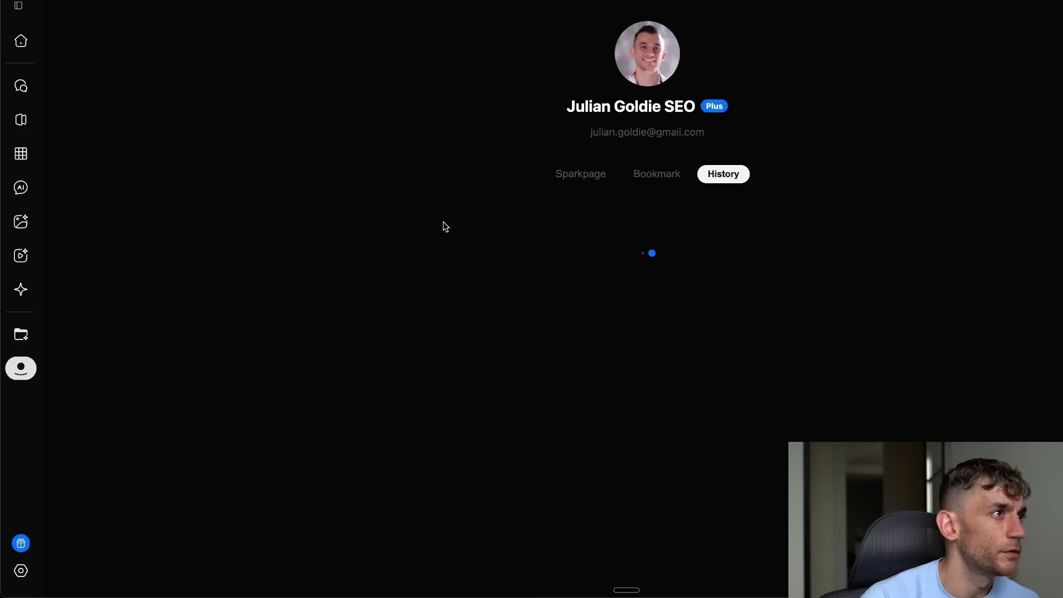
Step: Open the 90-day content strategy chat from Genspark history and look over its research
click(20, 41)
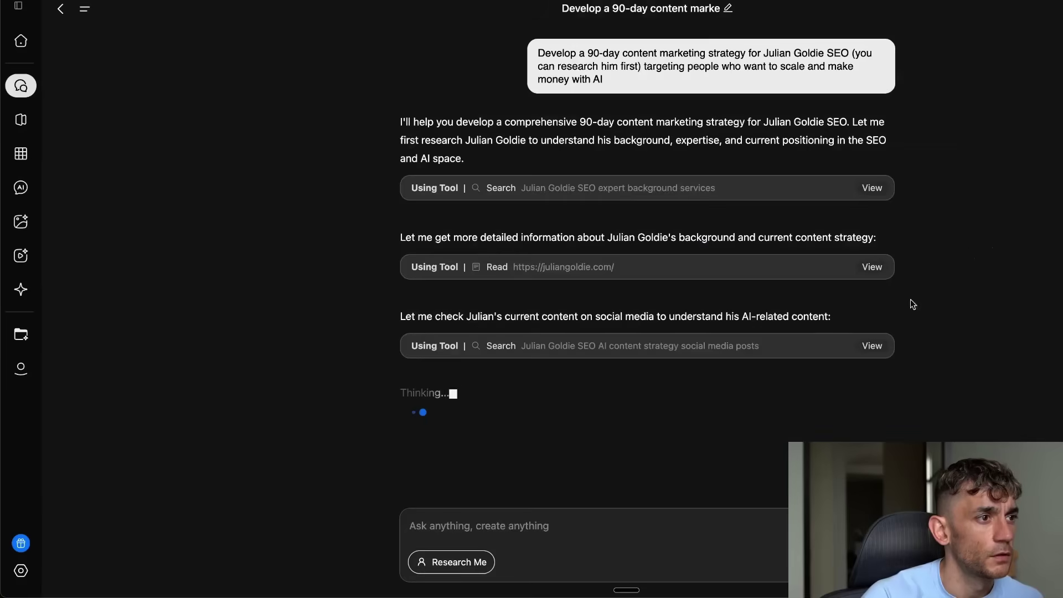
drag(418, 74, 861, 398)
click(373, 407)
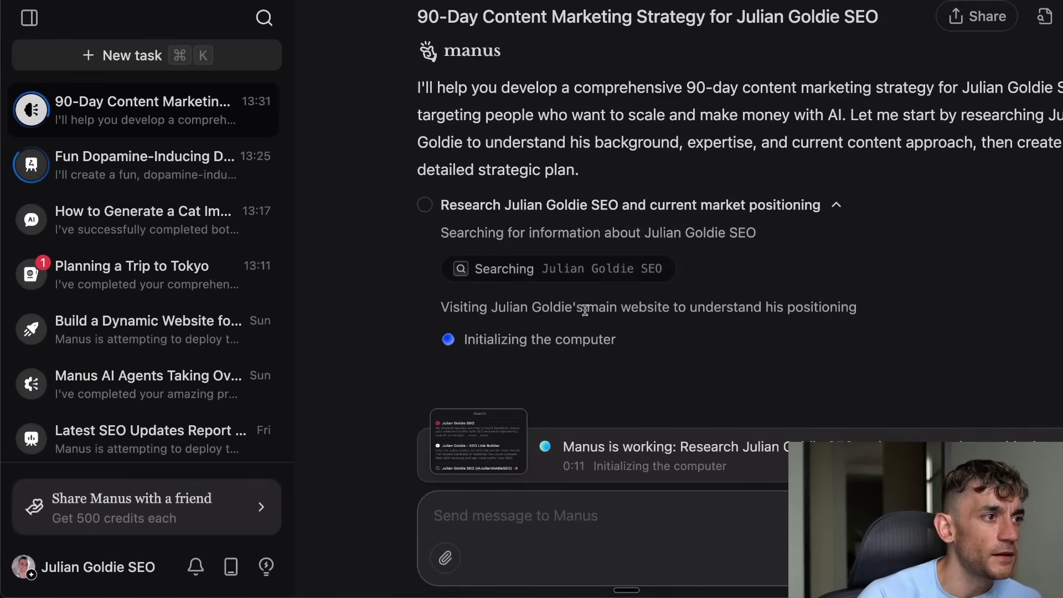
Step: Open Manus's Computer view and switch it to the browser visiting the creator's website
click(559, 268)
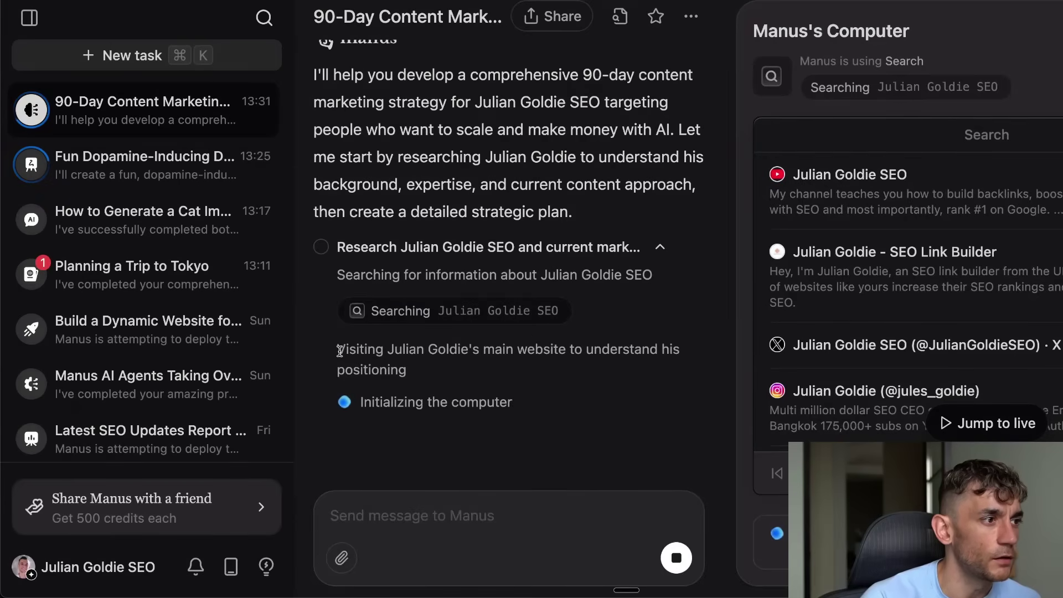
drag(339, 351, 412, 368)
drag(447, 401, 344, 335)
click(374, 348)
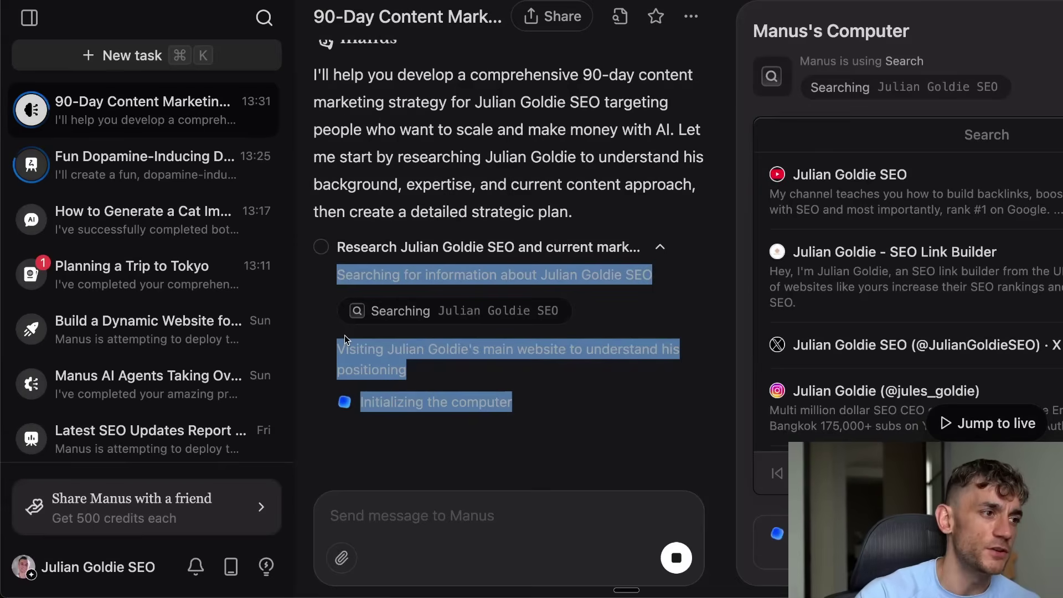
click(481, 187)
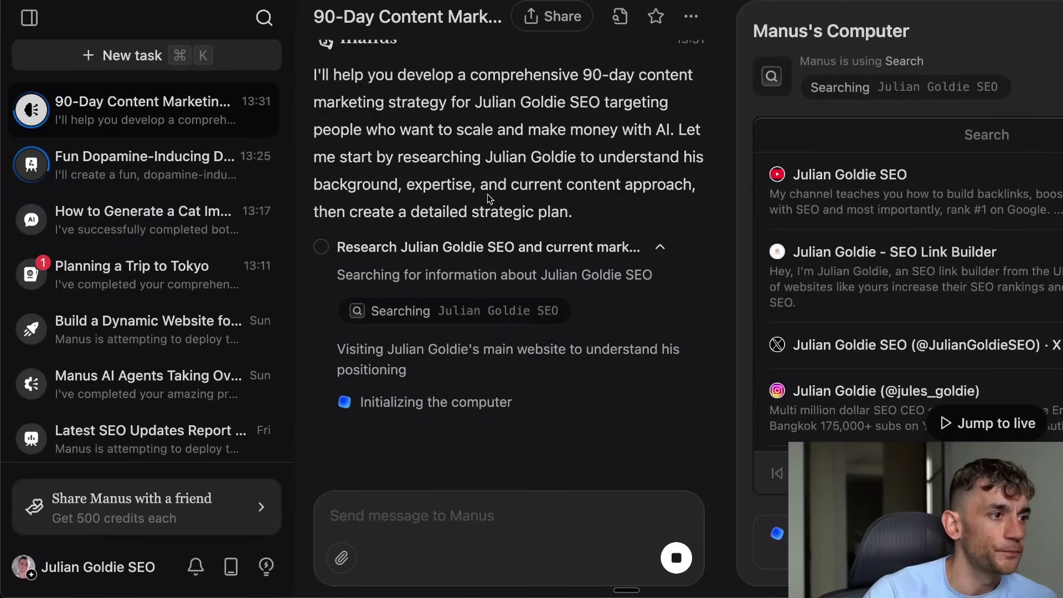
drag(522, 409, 322, 422)
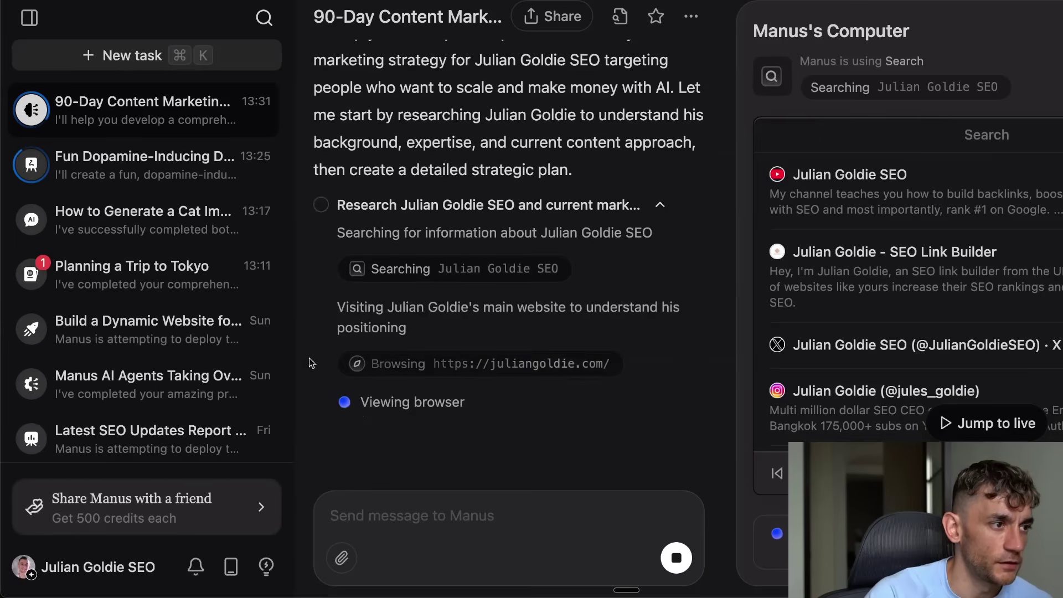
click(376, 363)
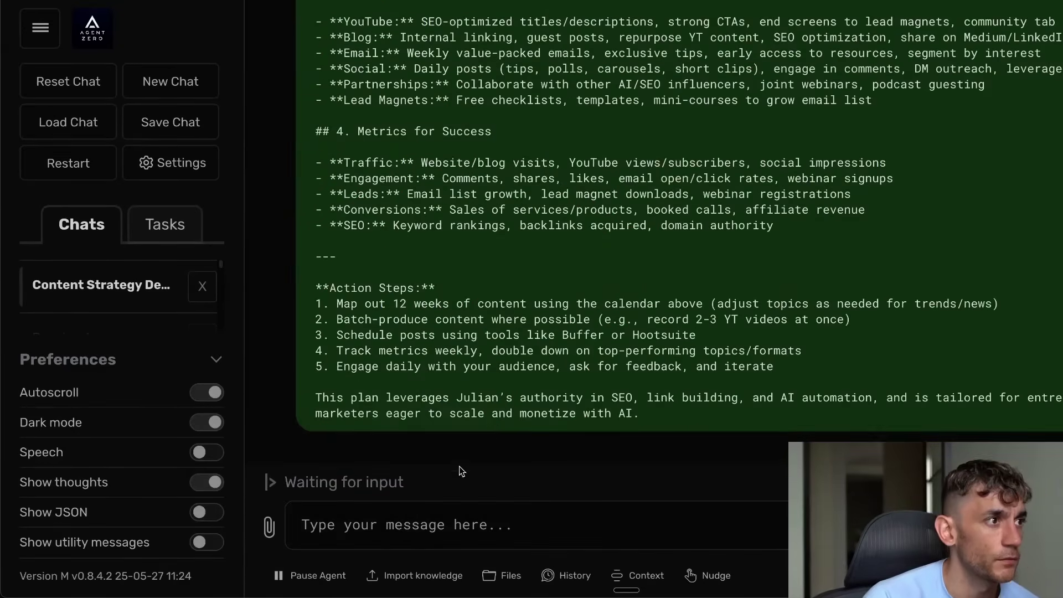
Step: Ask Agent Zero: 'OK turn this into a beautiful landing page'
click(419, 507)
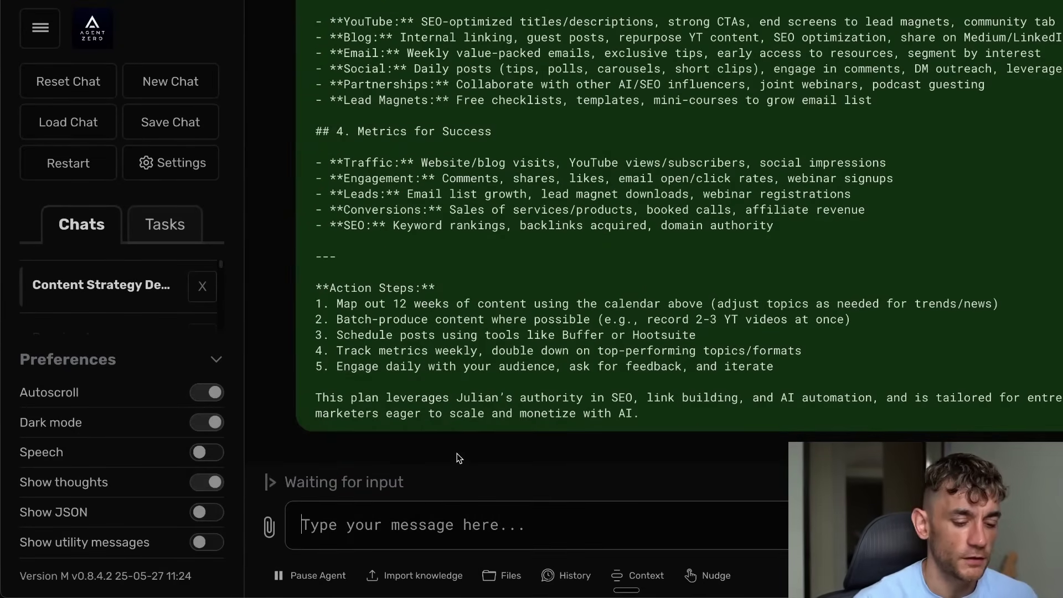
text(OK turn this into a beautiful)
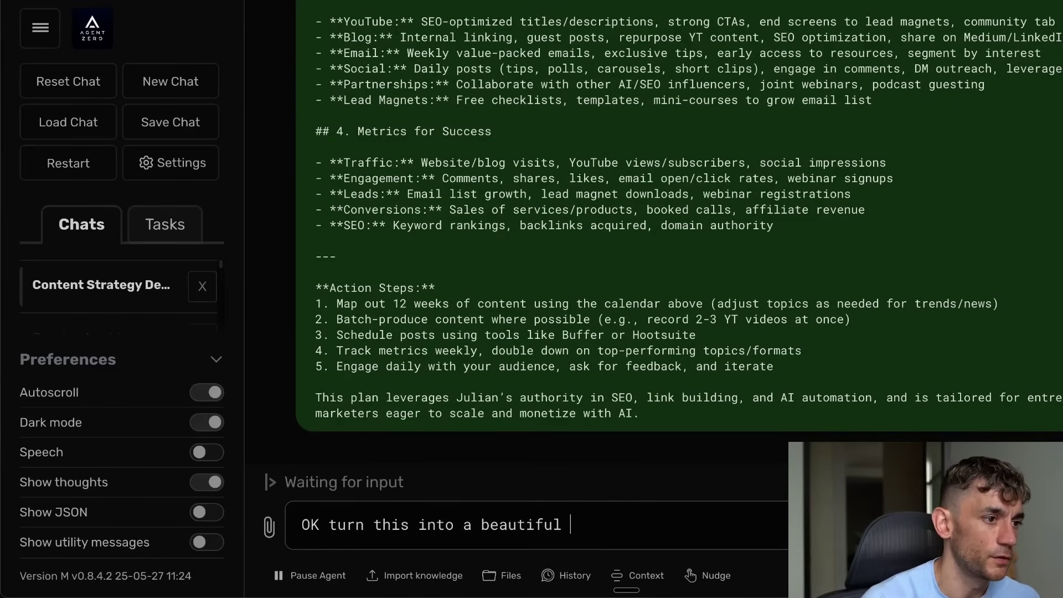
text( landing page)
key(Return)
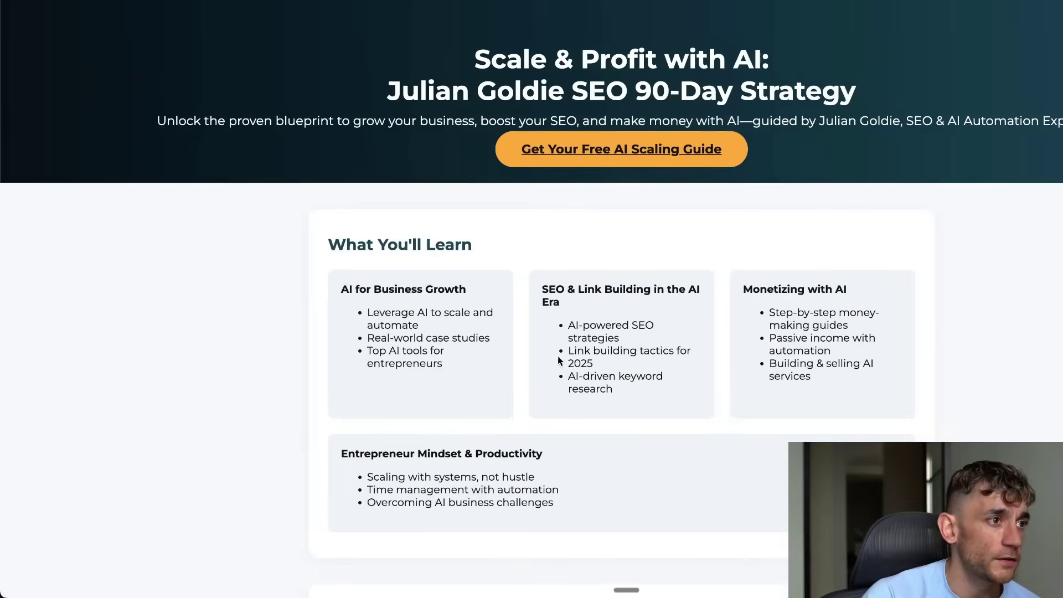
scroll(732, 224, down, 15)
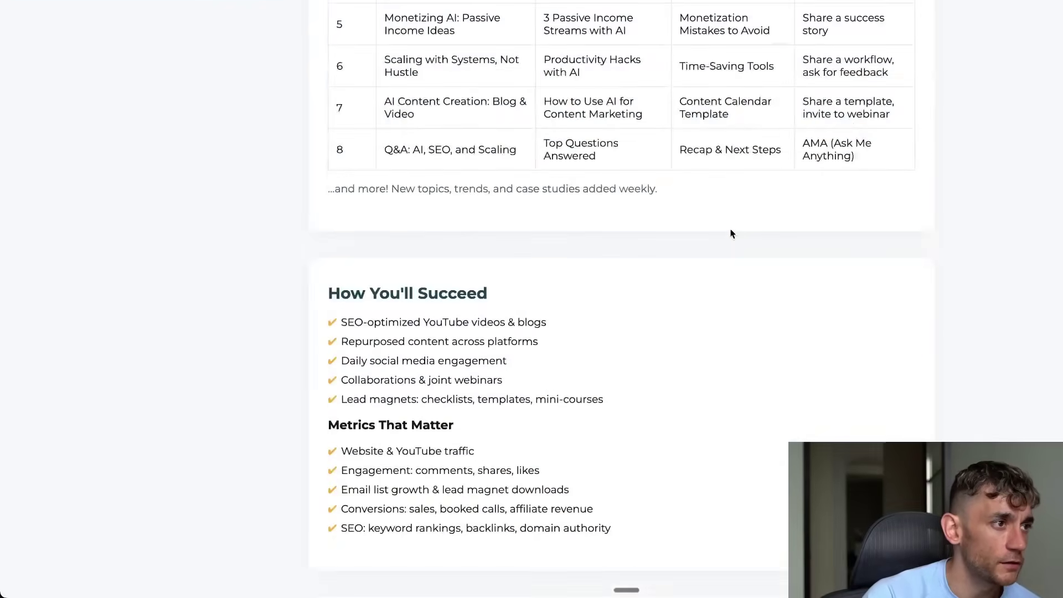
scroll(700, 204, up, 15)
drag(447, 77, 858, 102)
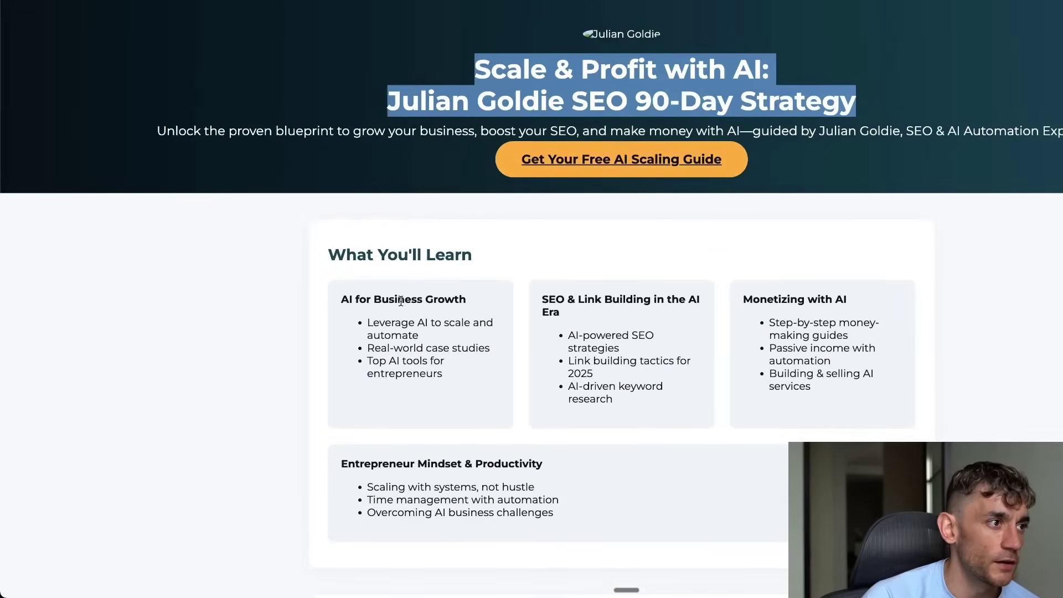
scroll(401, 300, down, 4)
scroll(600, 270, down, 4)
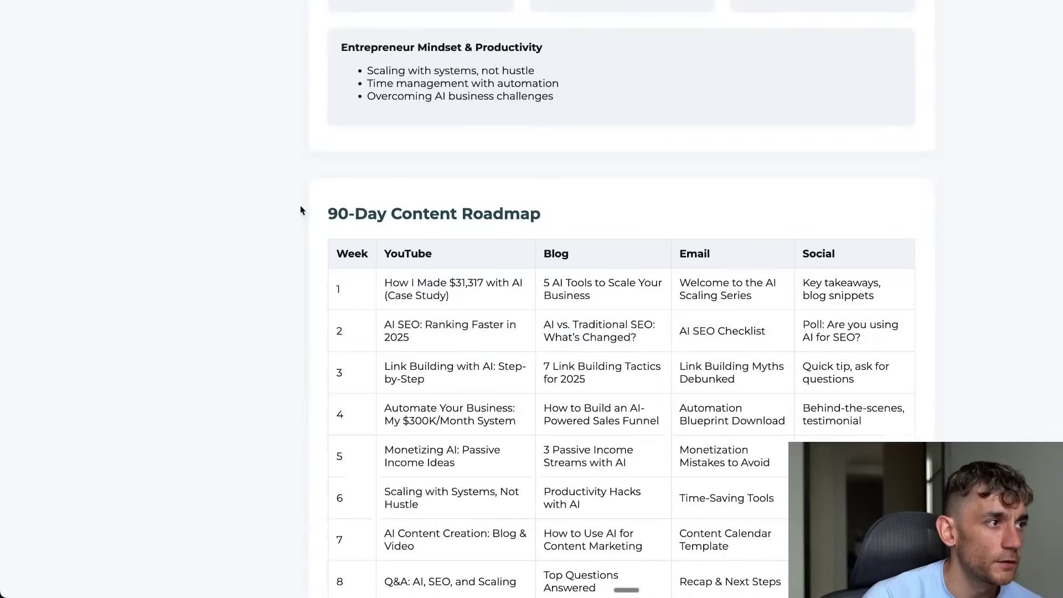
drag(302, 210, 612, 208)
key(ctrl+plus)
key(ctrl+plus)
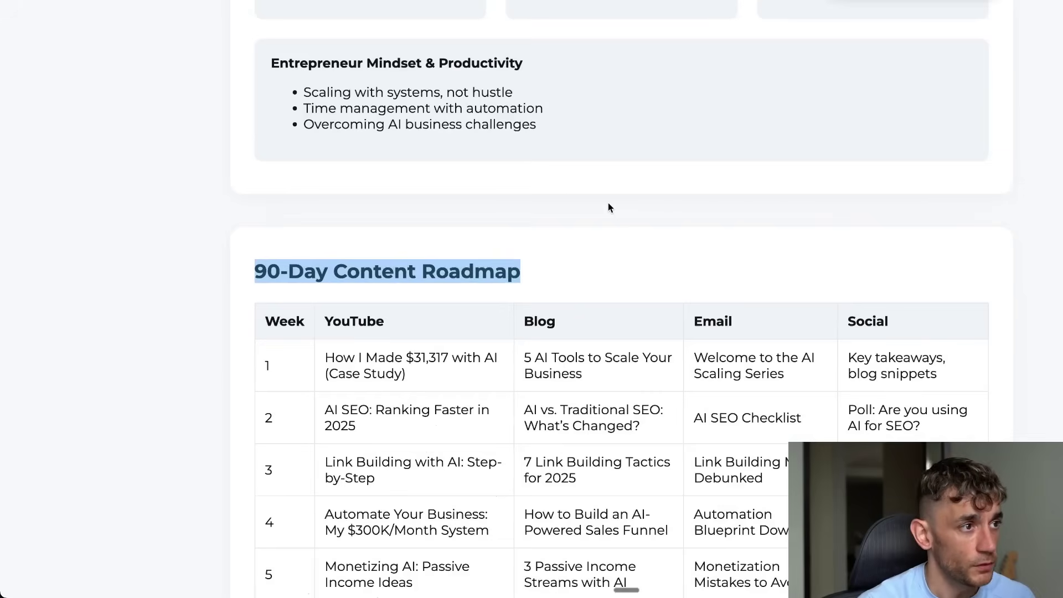
scroll(541, 244, down, 2)
scroll(541, 244, down, 2)
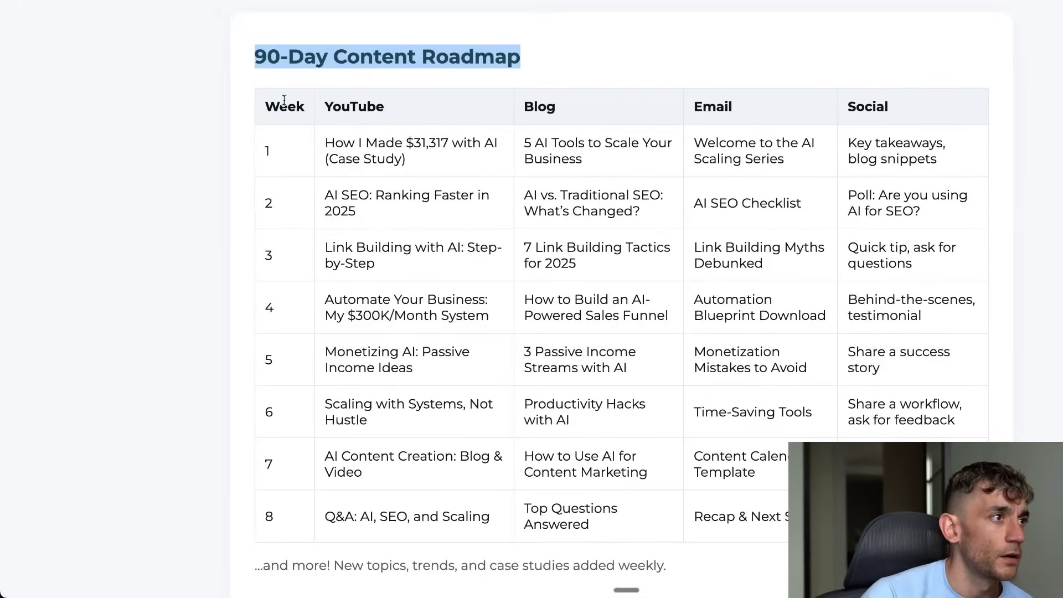
drag(384, 107, 351, 99)
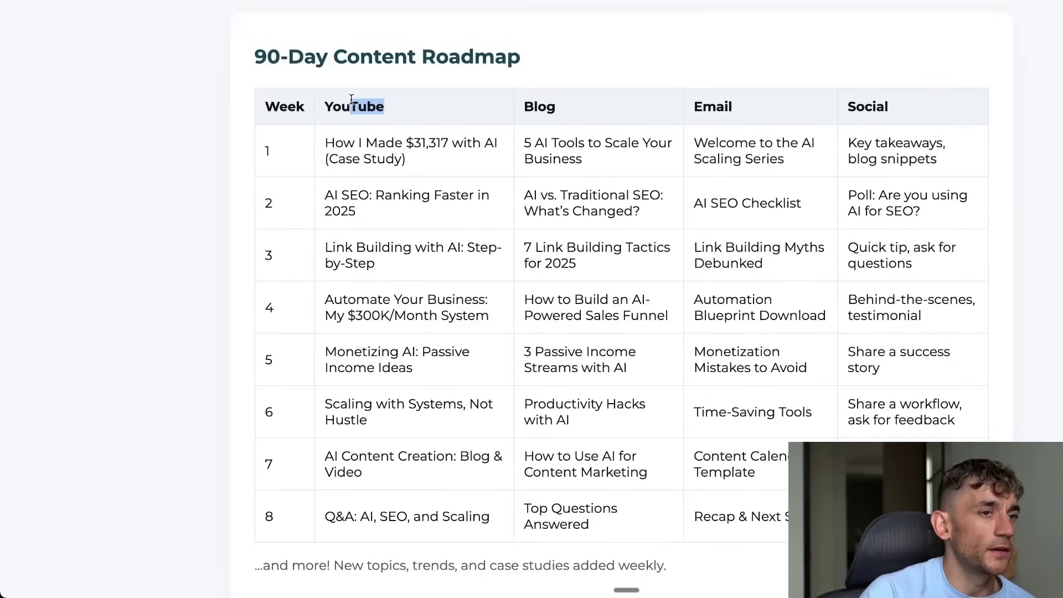
double_click(861, 107)
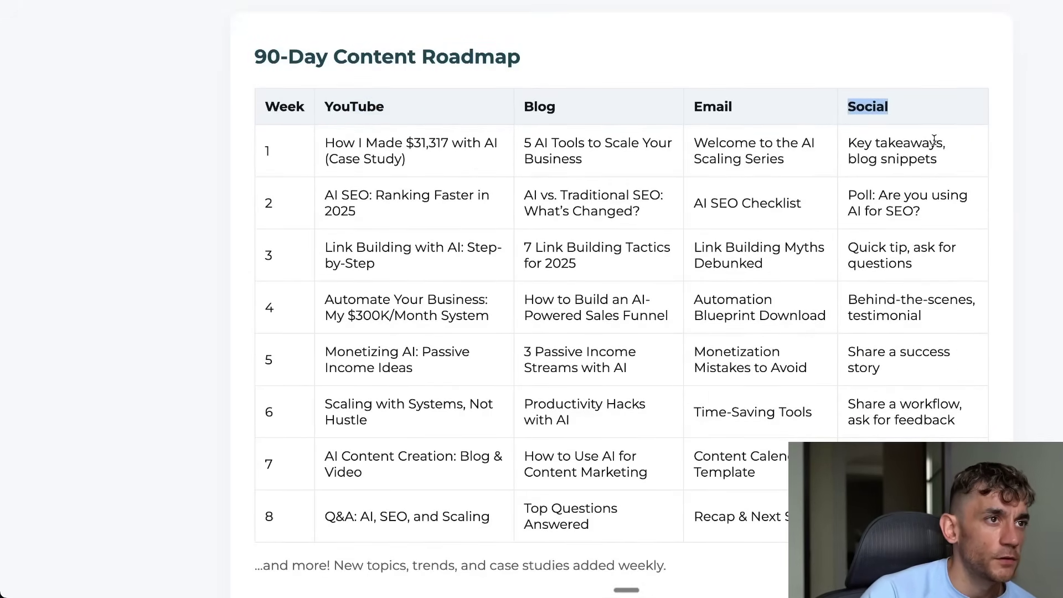
double_click(716, 107)
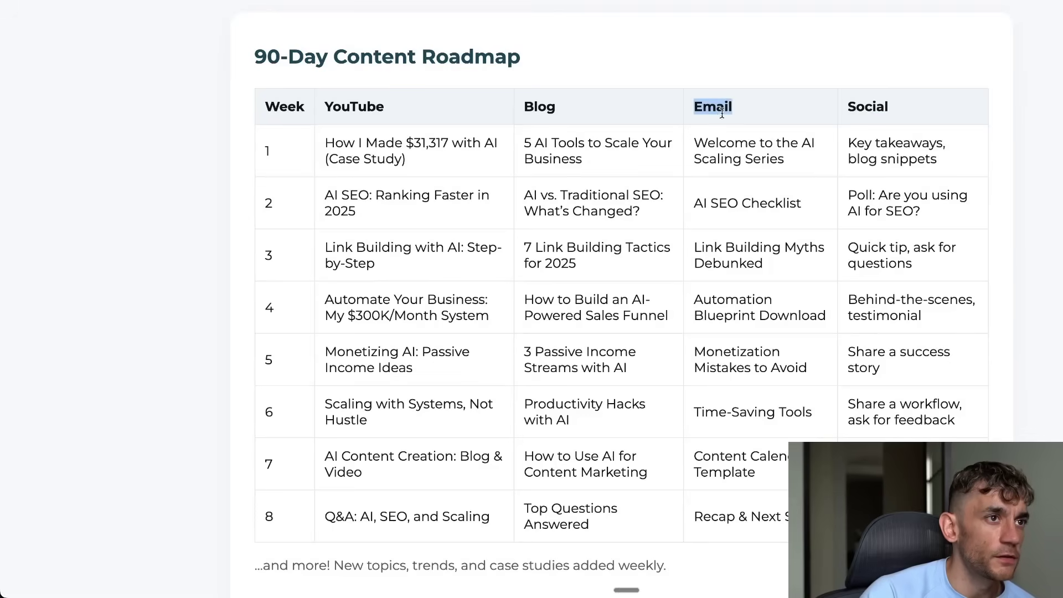
double_click(524, 101)
double_click(357, 104)
scroll(415, 174, down, 1)
scroll(415, 175, down, 3)
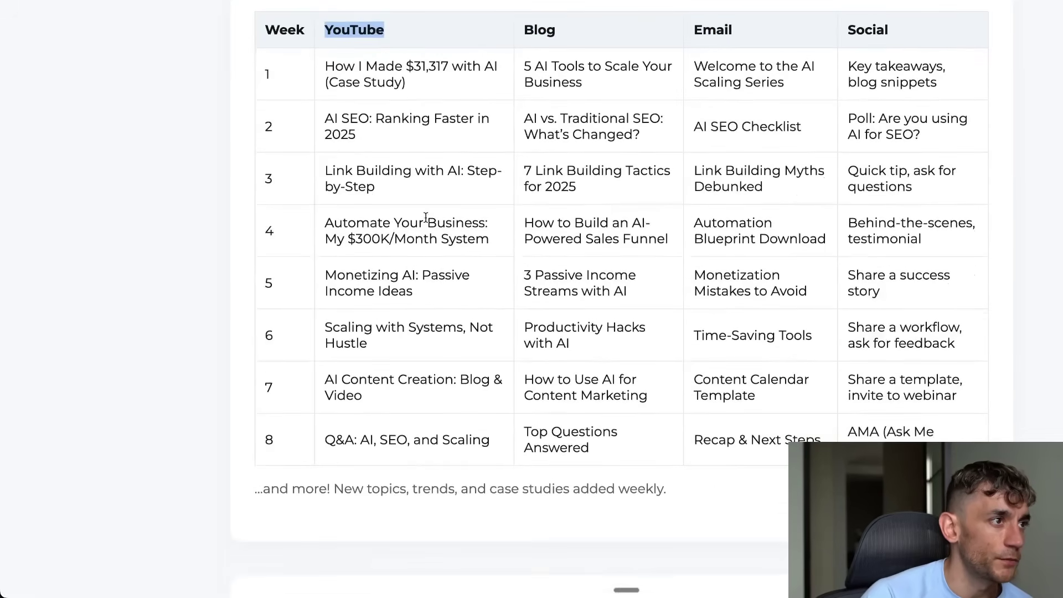
drag(309, 156, 432, 187)
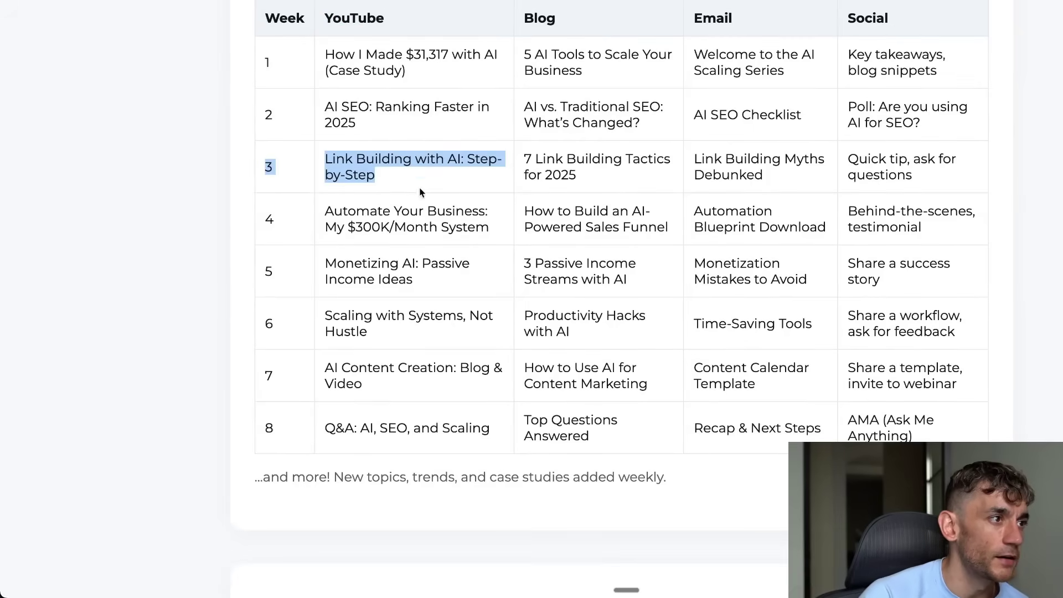
click(419, 180)
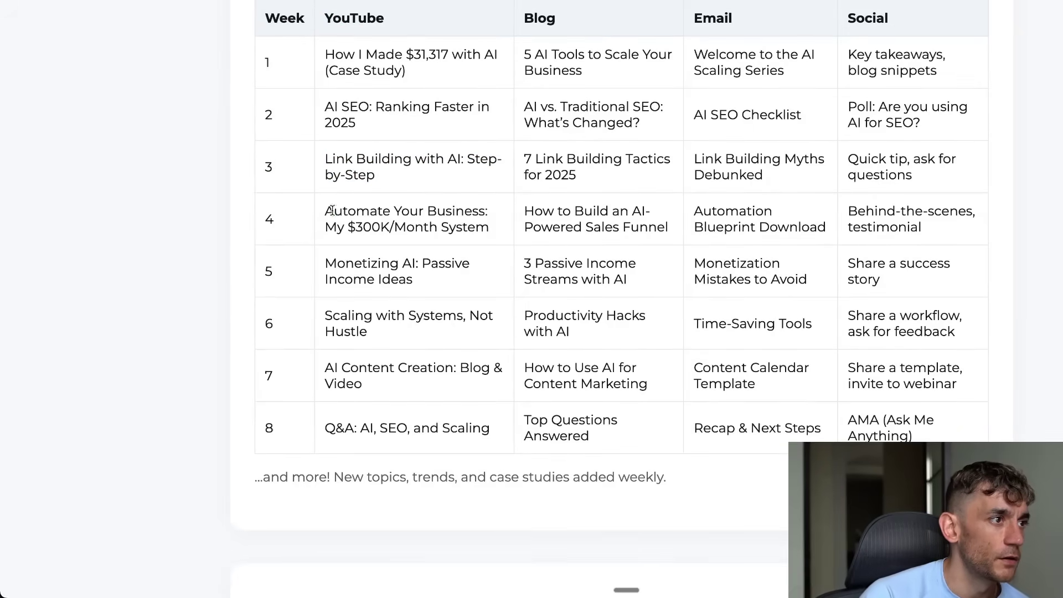
drag(333, 211, 532, 239)
drag(337, 264, 436, 294)
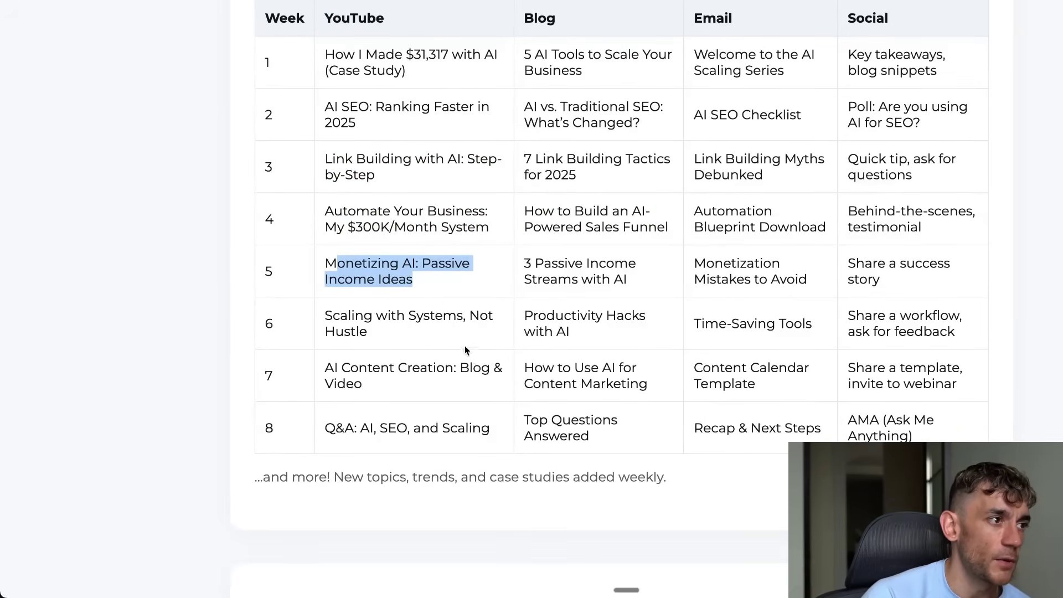
triple_click(368, 331)
scroll(459, 349, down, 10)
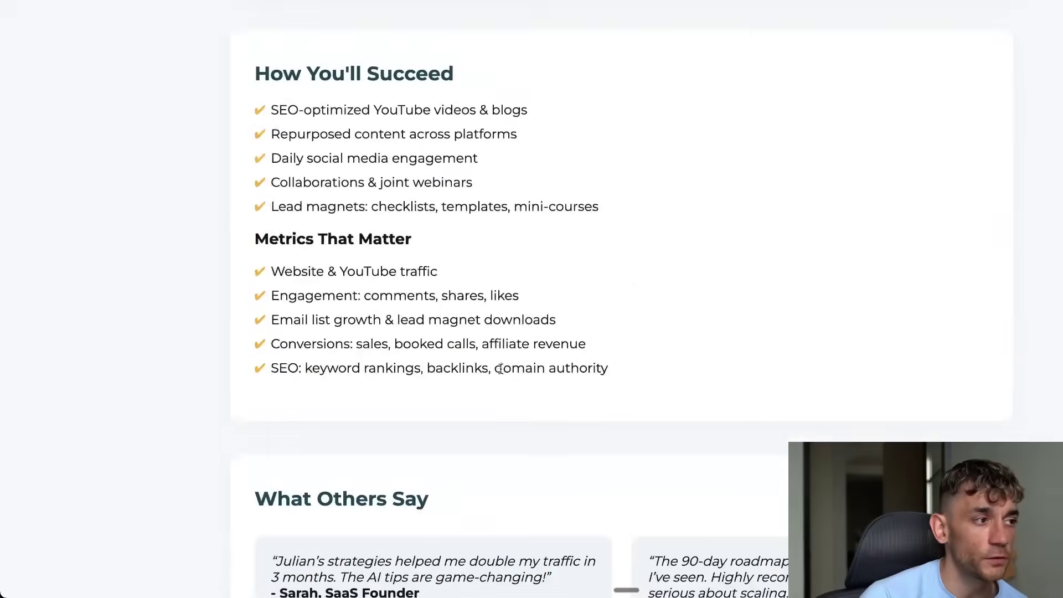
scroll(143, 211, up, 2)
drag(244, 133, 609, 429)
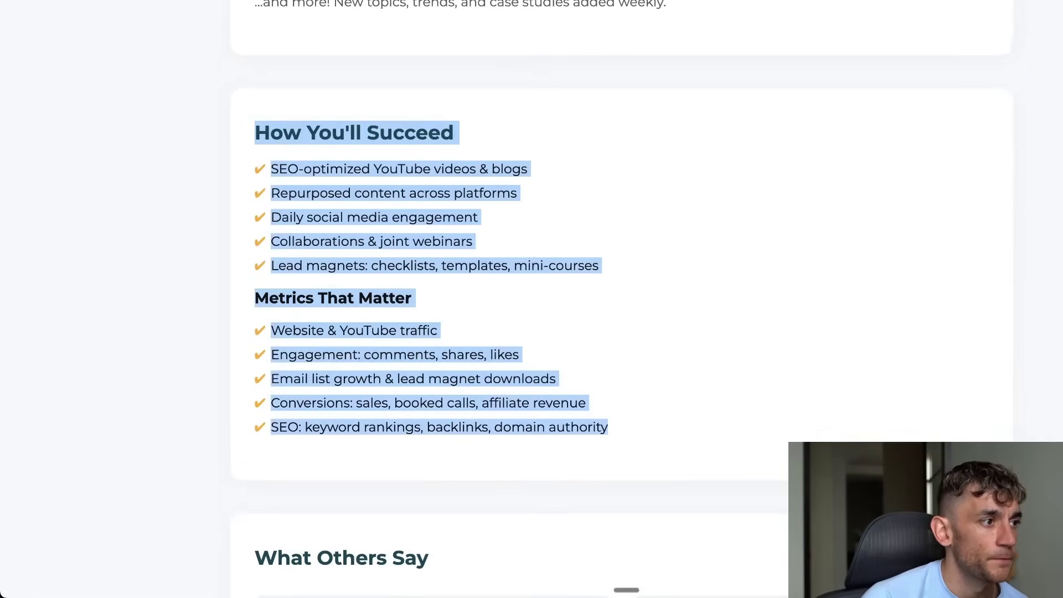
drag(261, 99, 653, 241)
click(340, 282)
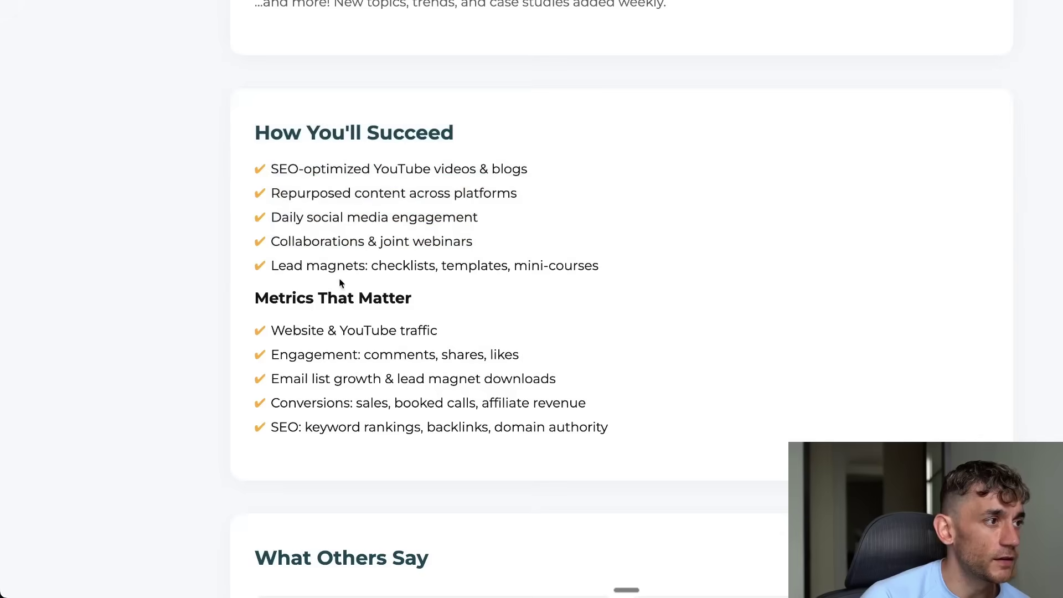
drag(243, 282, 771, 456)
scroll(754, 408, down, 9)
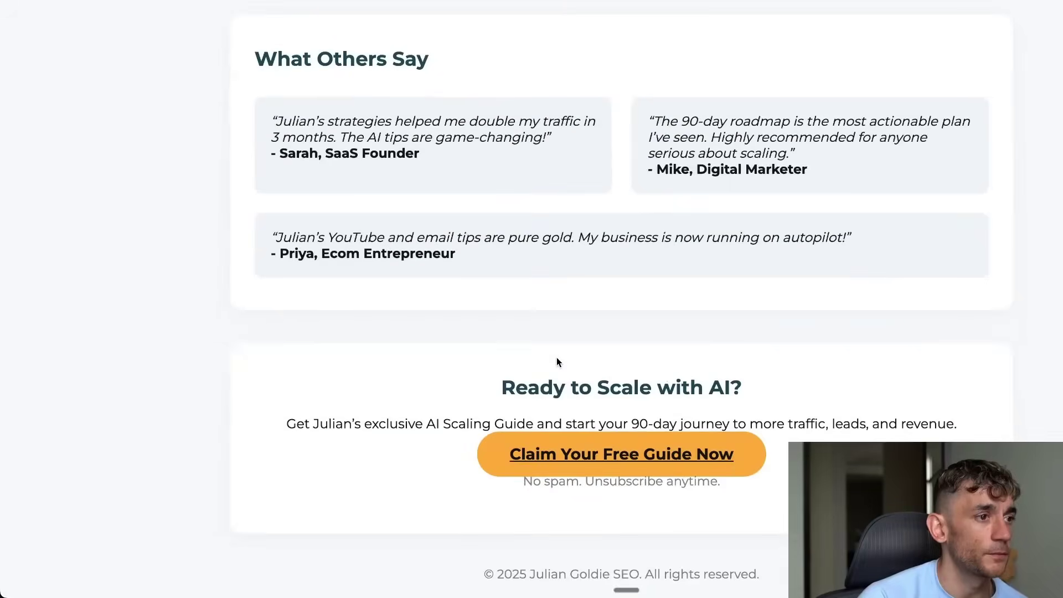
scroll(556, 357, up, 20)
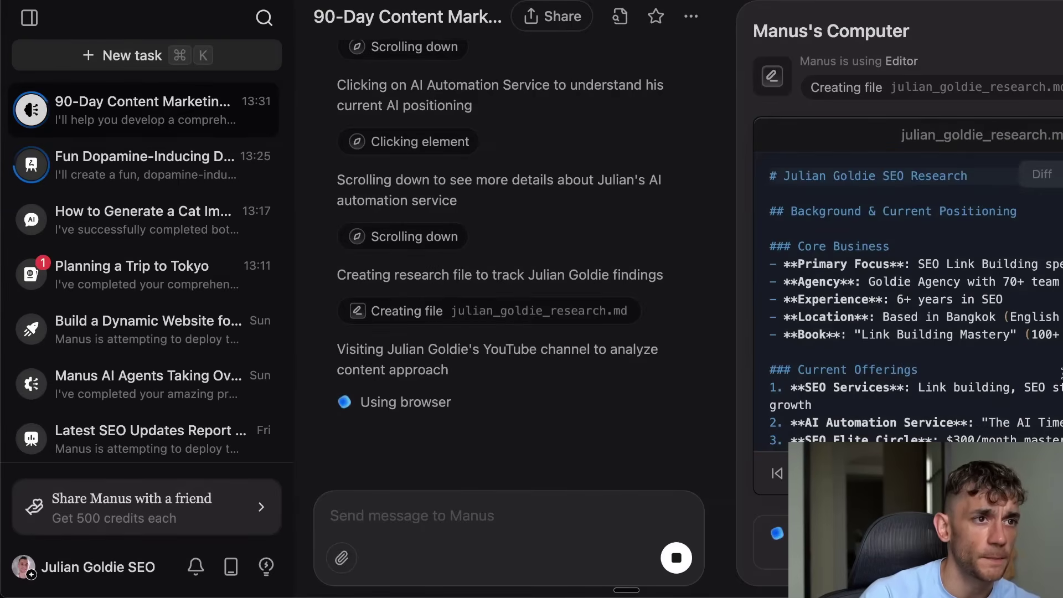
Step: Highlight the Manus step about visiting the YouTube channel and review the research log
triple_click(473, 376)
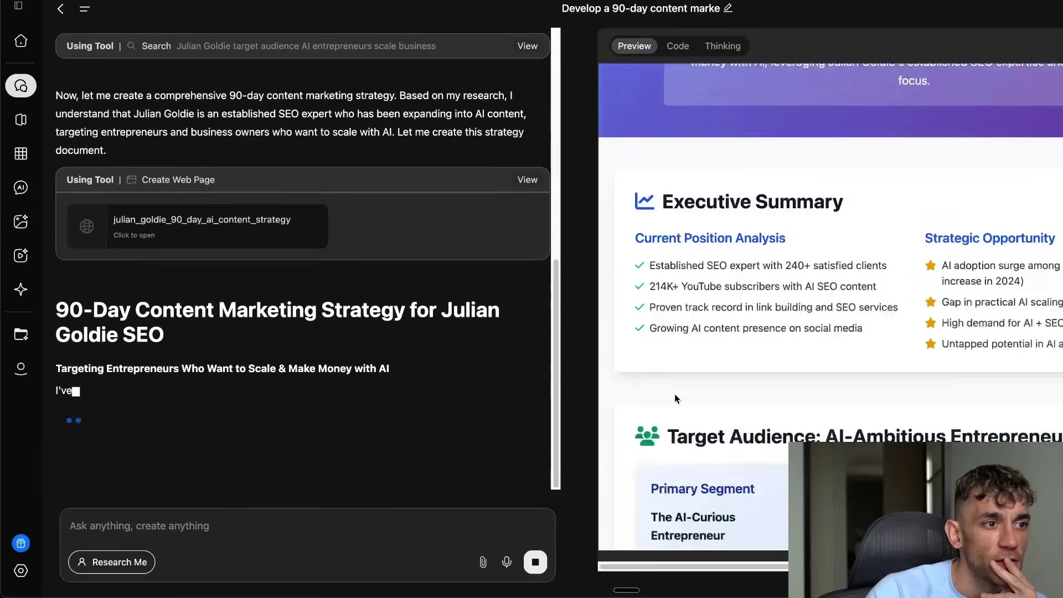
scroll(720, 390, down, 10)
scroll(745, 390, up, 10)
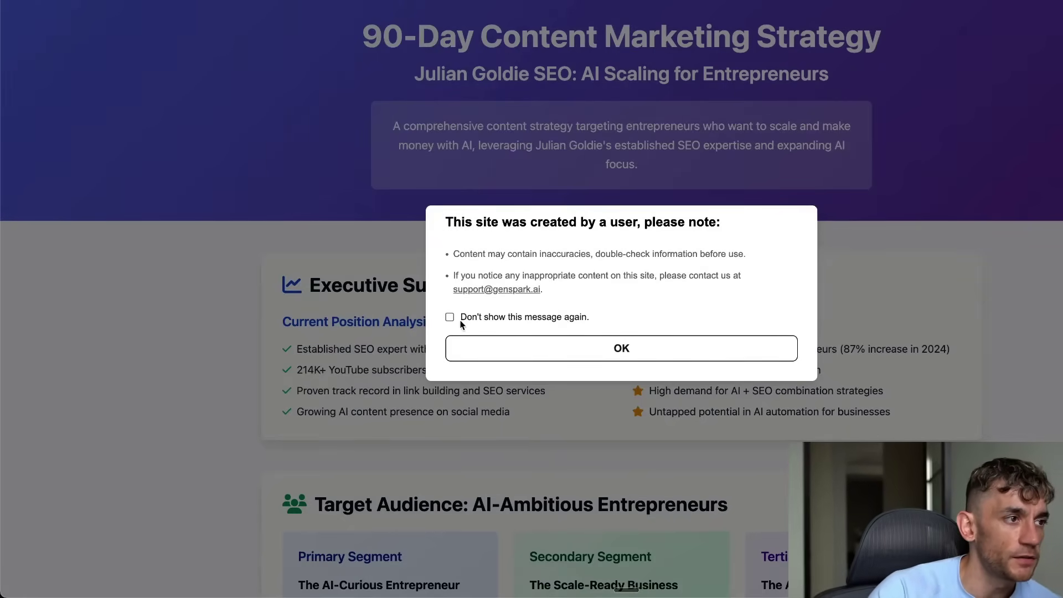
Step: Dismiss the site notice and read the Executive Summary, Strategic Opportunity and Current Position sections
click(495, 342)
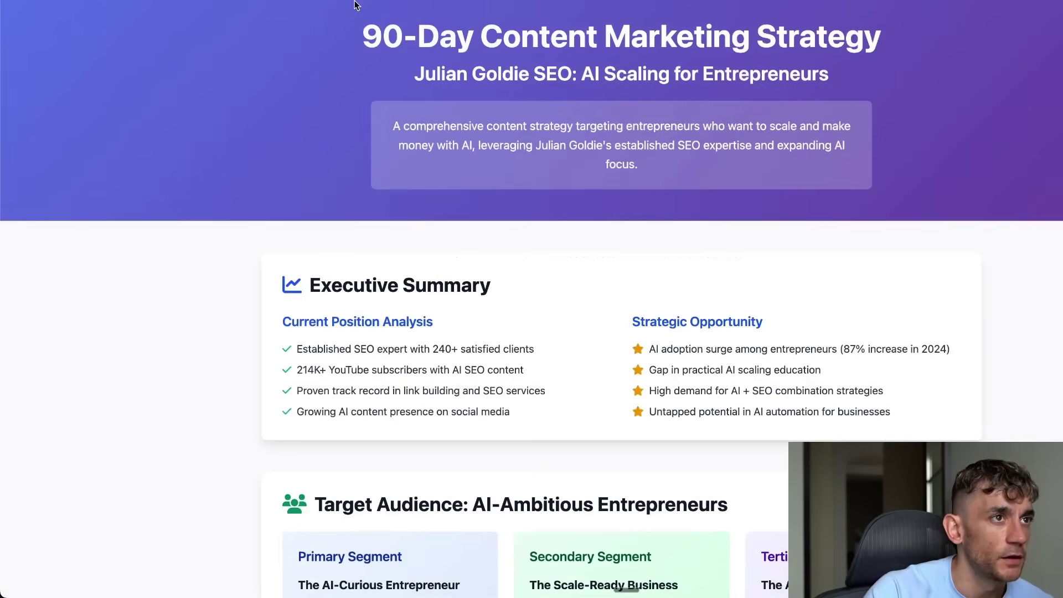
drag(354, 5, 891, 45)
click(892, 46)
scroll(891, 46, down, 5)
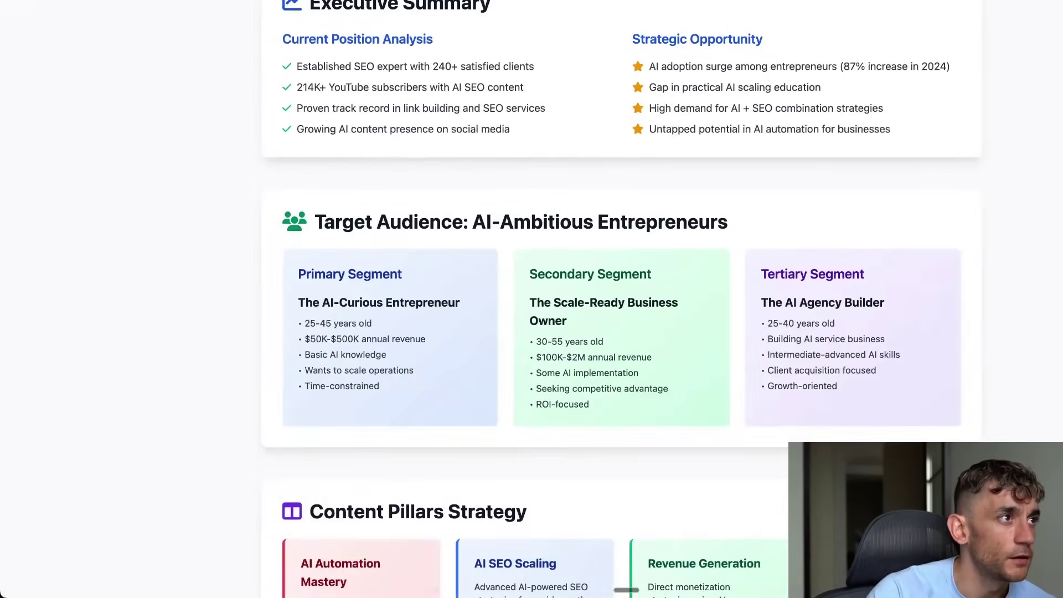
scroll(308, 50, up, 1)
drag(308, 50, 908, 205)
click(907, 204)
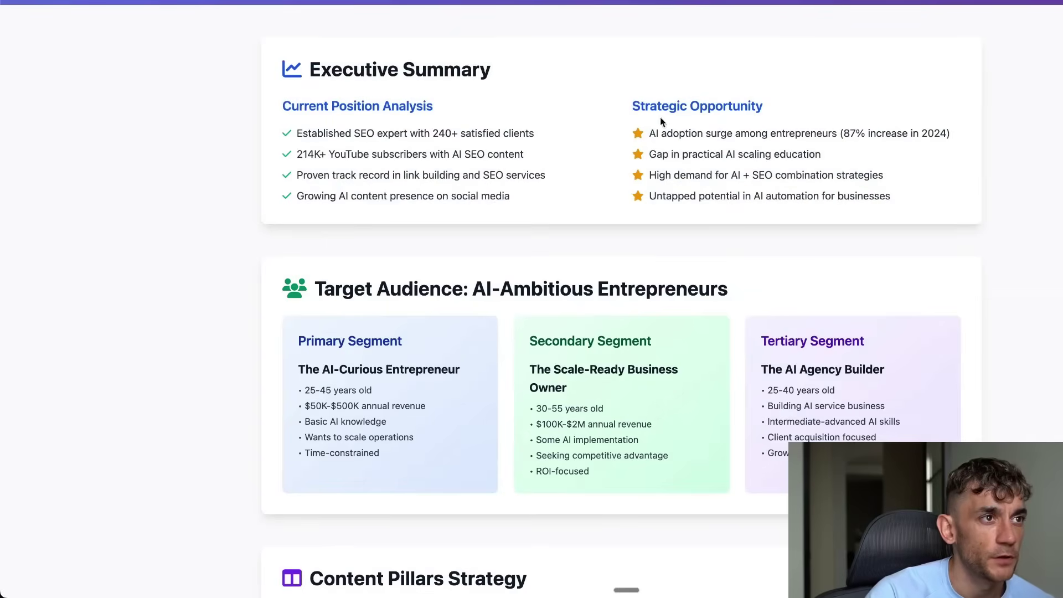
triple_click(635, 108)
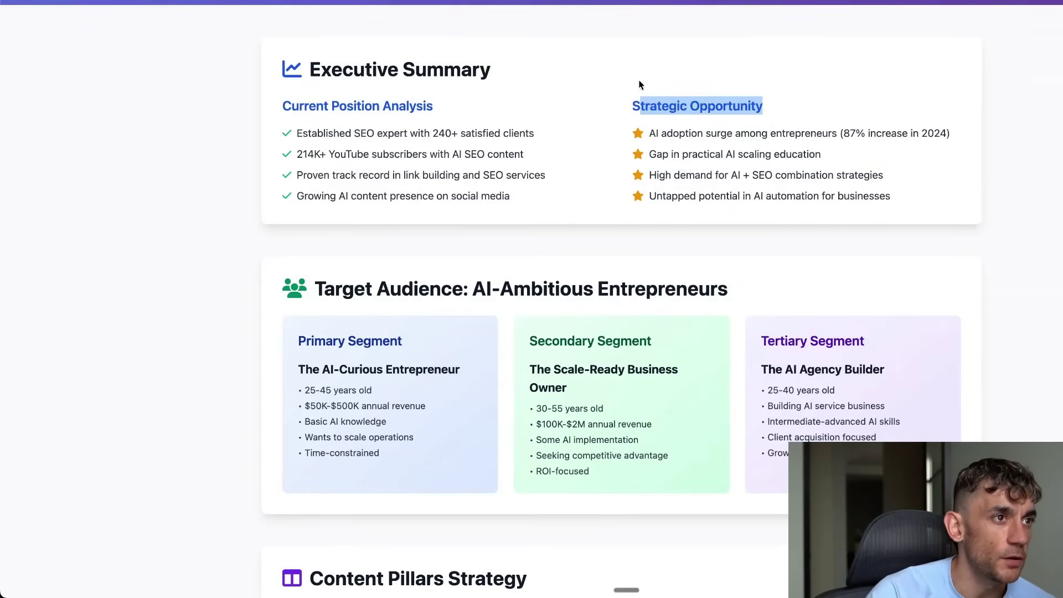
triple_click(280, 106)
Step: Read through the Days 1-30 timeline and the Month 2 and Month 3 key metrics
scroll(691, 261, down, 15)
scroll(685, 237, down, 7)
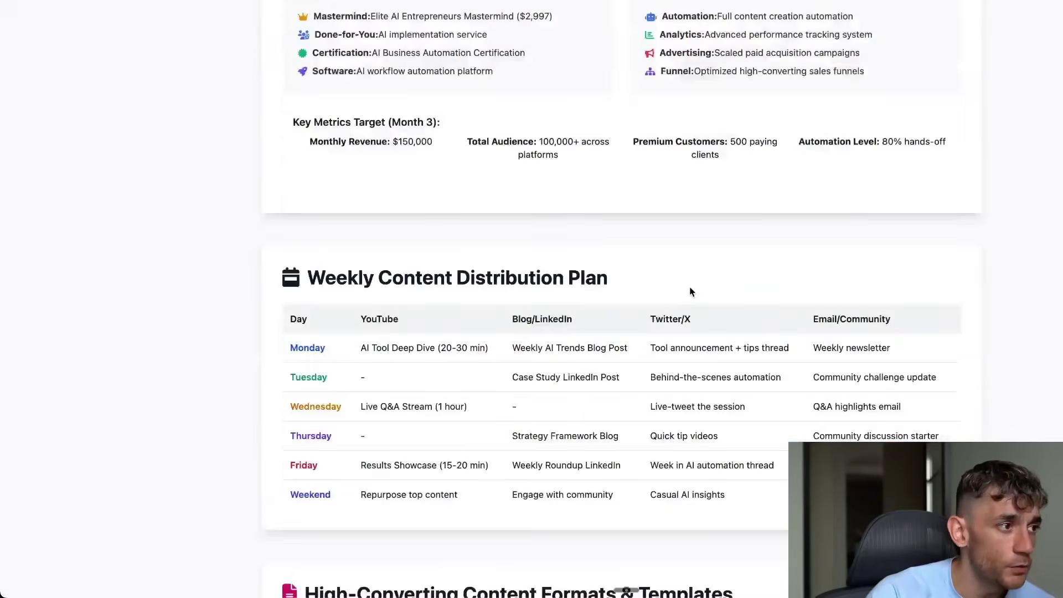
scroll(690, 290, up, 7)
scroll(505, 280, up, 2)
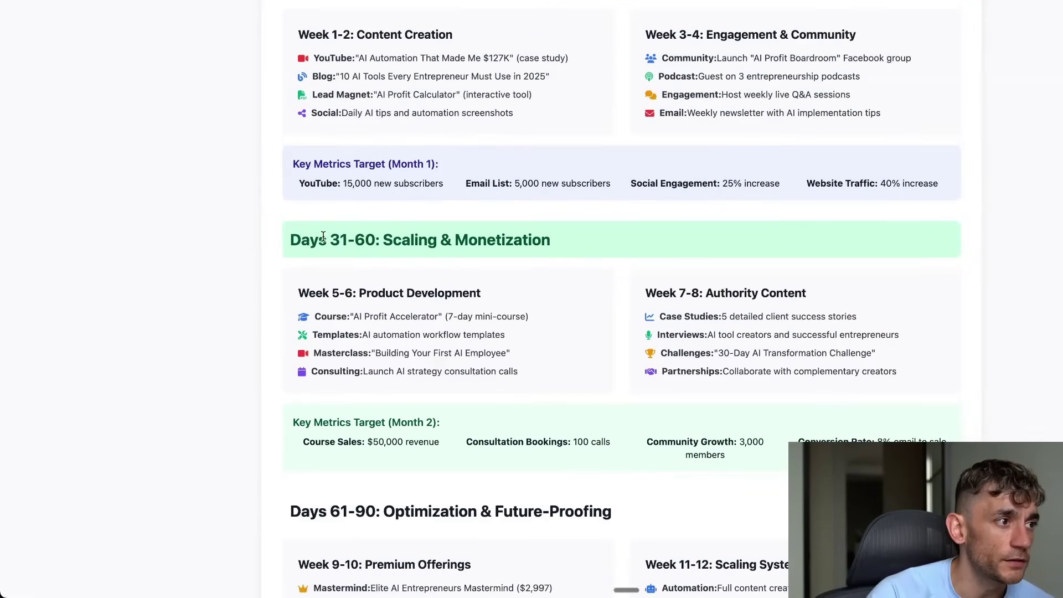
scroll(341, 260, up, 4)
drag(293, 195, 892, 353)
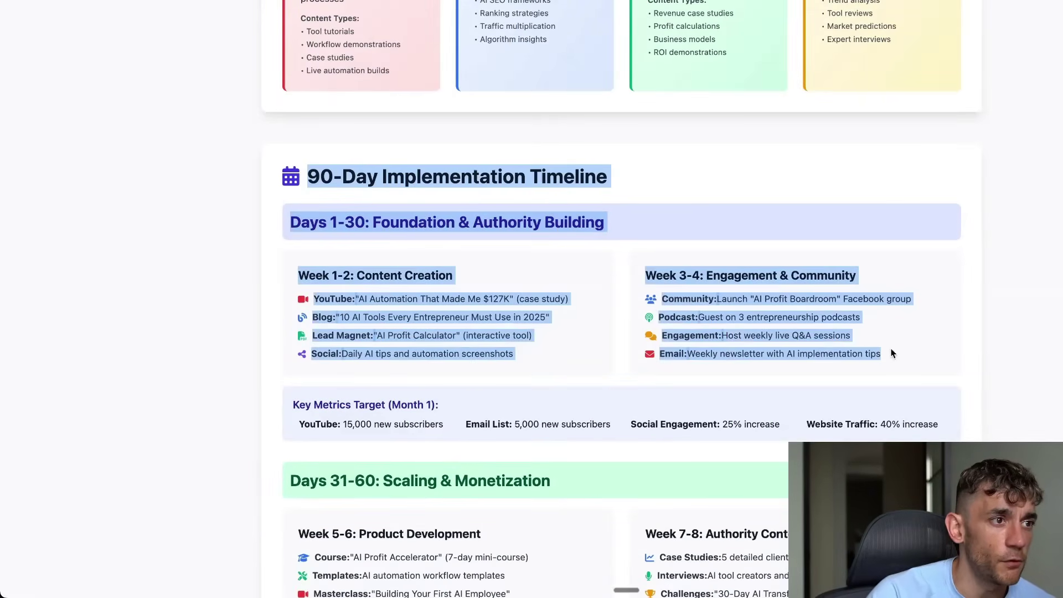
scroll(670, 333, down, 7)
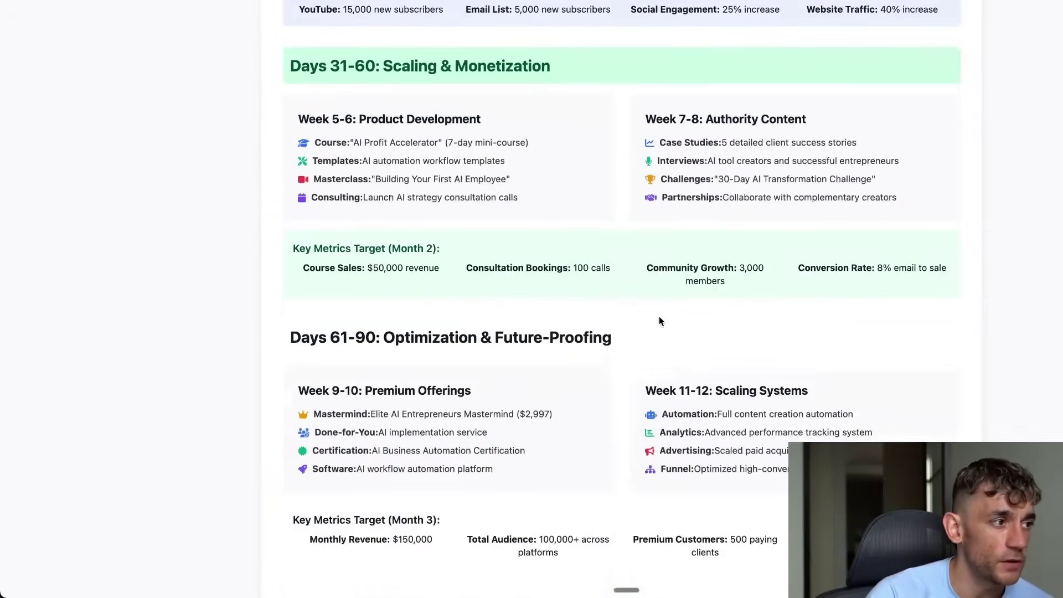
drag(310, 248, 767, 281)
click(761, 262)
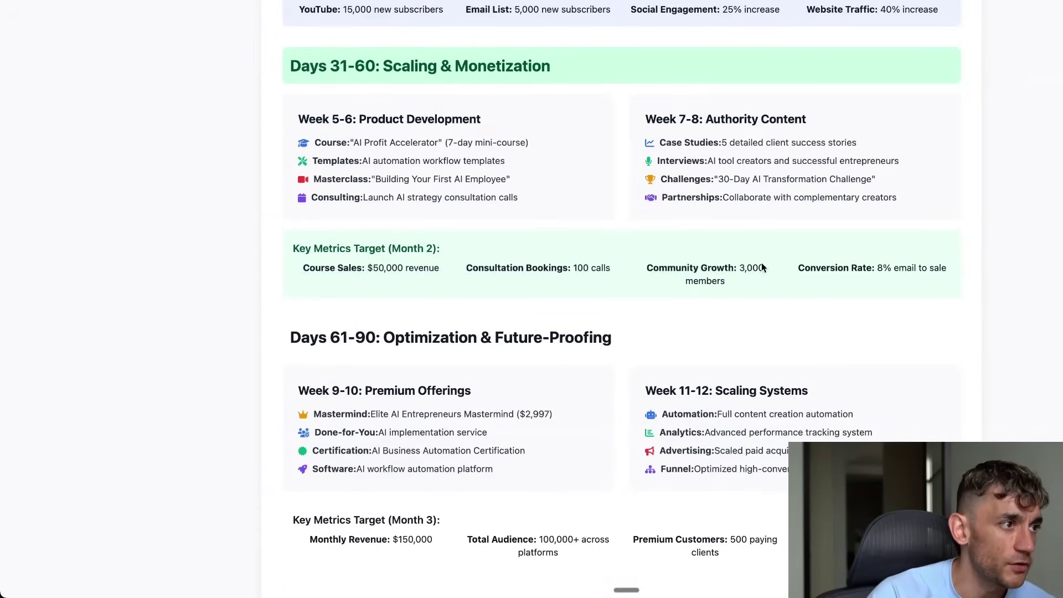
scroll(314, 265, down, 3)
drag(293, 307, 946, 338)
scroll(595, 329, down, 4)
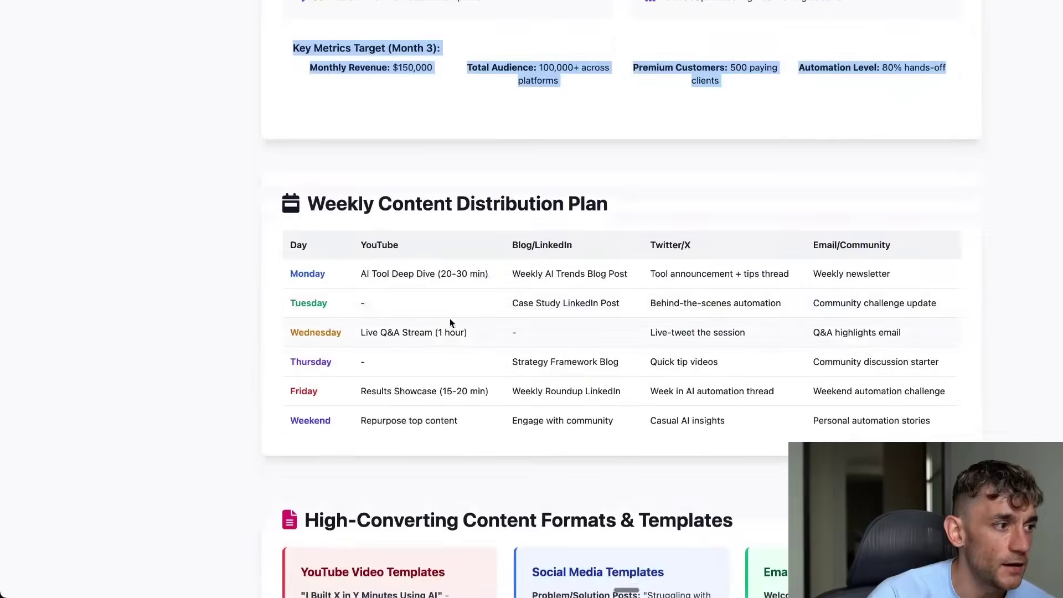
click(271, 200)
Step: Review the Weekly Content Distribution Plan table and the rest of the strategy page
drag(298, 203, 947, 394)
click(968, 353)
scroll(968, 353, down, 18)
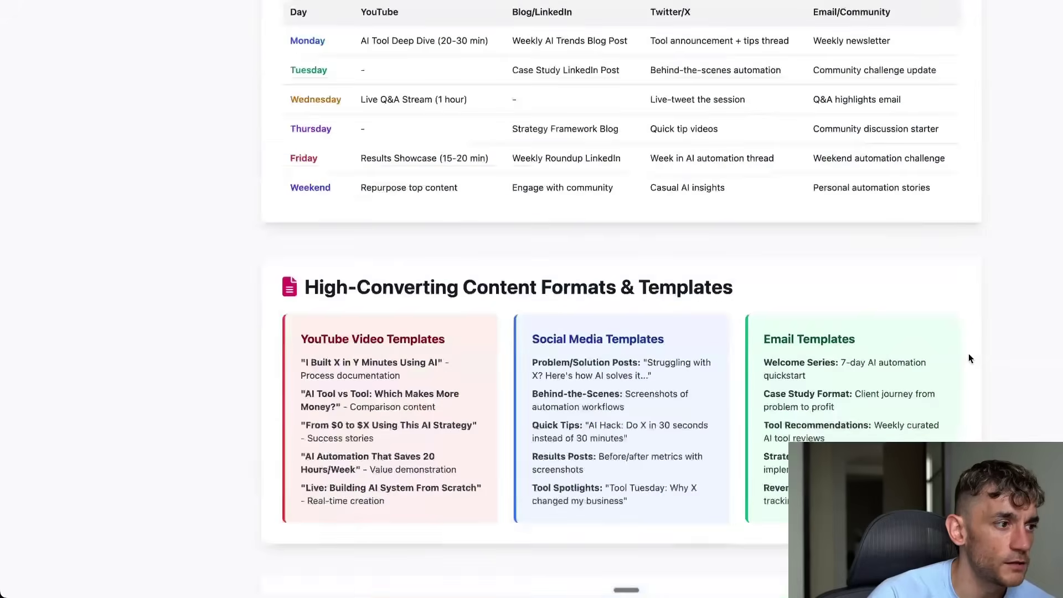
scroll(965, 363, up, 4)
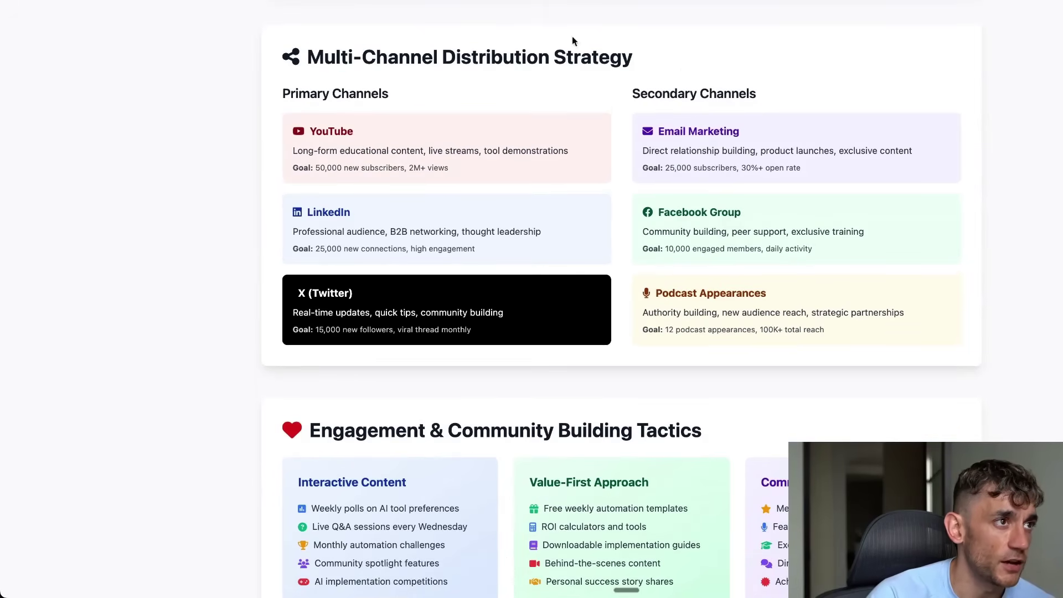
scroll(433, 310, down, 1)
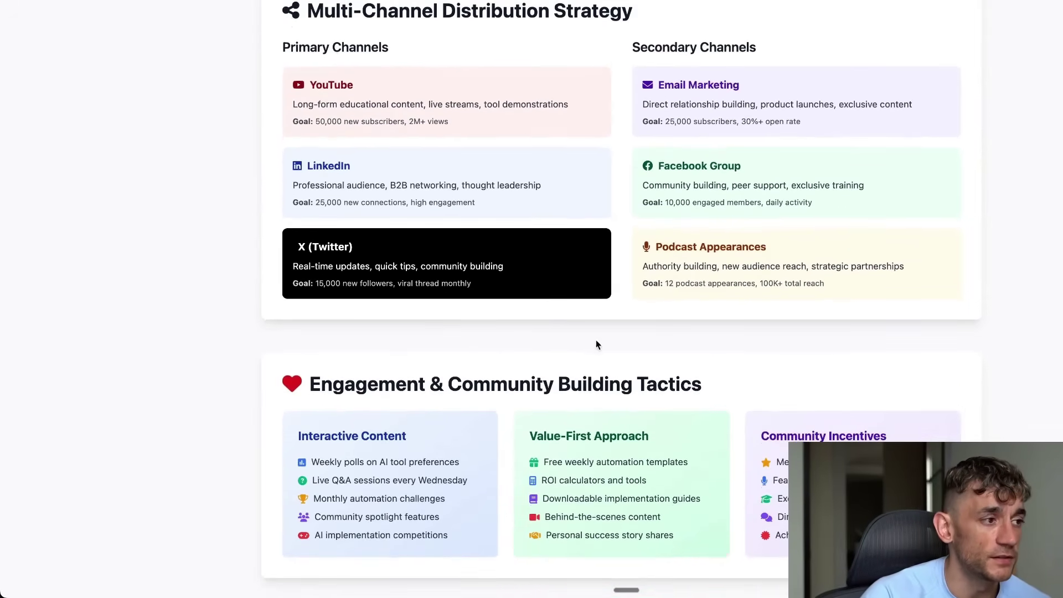
scroll(593, 365, down, 10)
scroll(658, 309, up, 20)
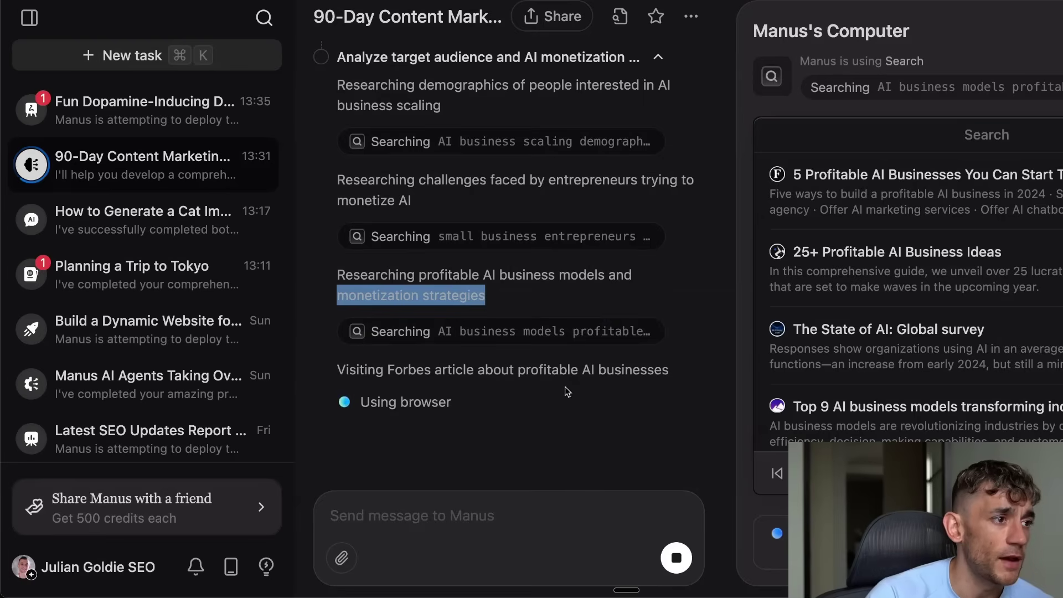
Step: Clear the highlighted research-step text in the Manus log
click(564, 362)
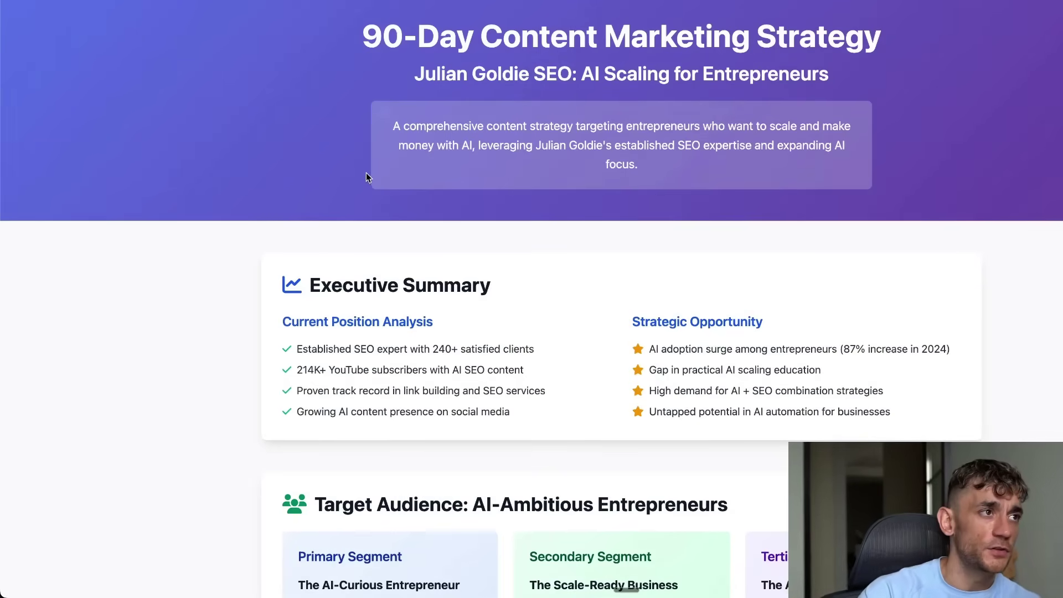
scroll(626, 266, down, 15)
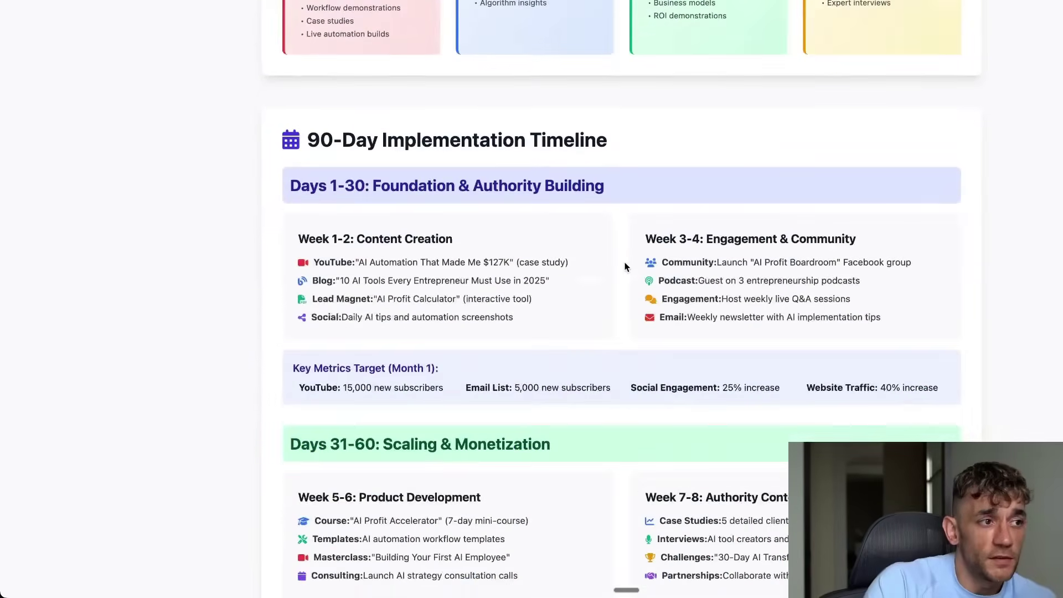
scroll(626, 266, down, 20)
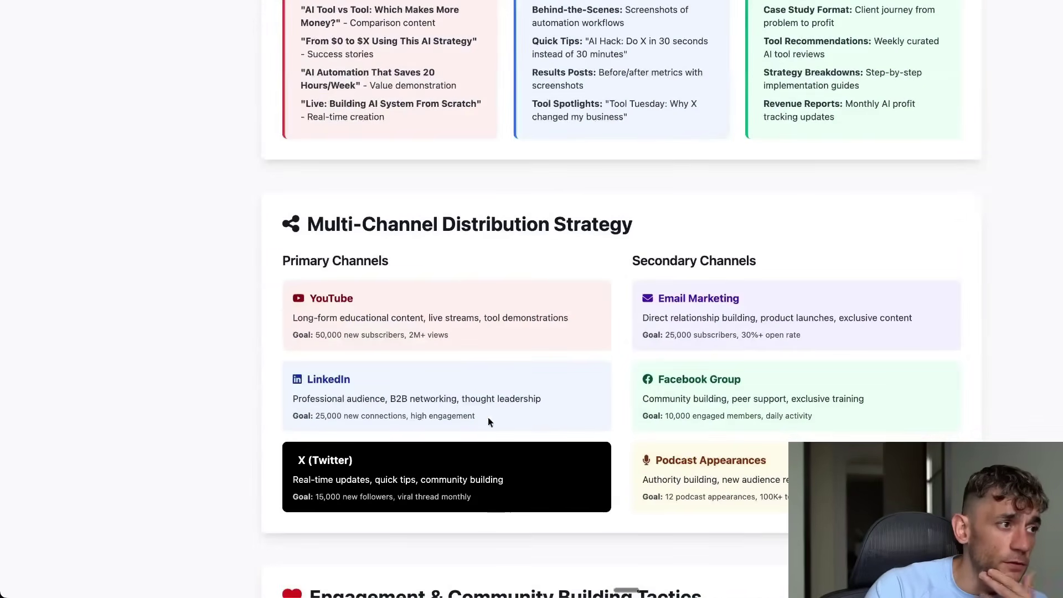
scroll(488, 421, down, 6)
scroll(555, 166, up, 5)
scroll(597, 268, down, 20)
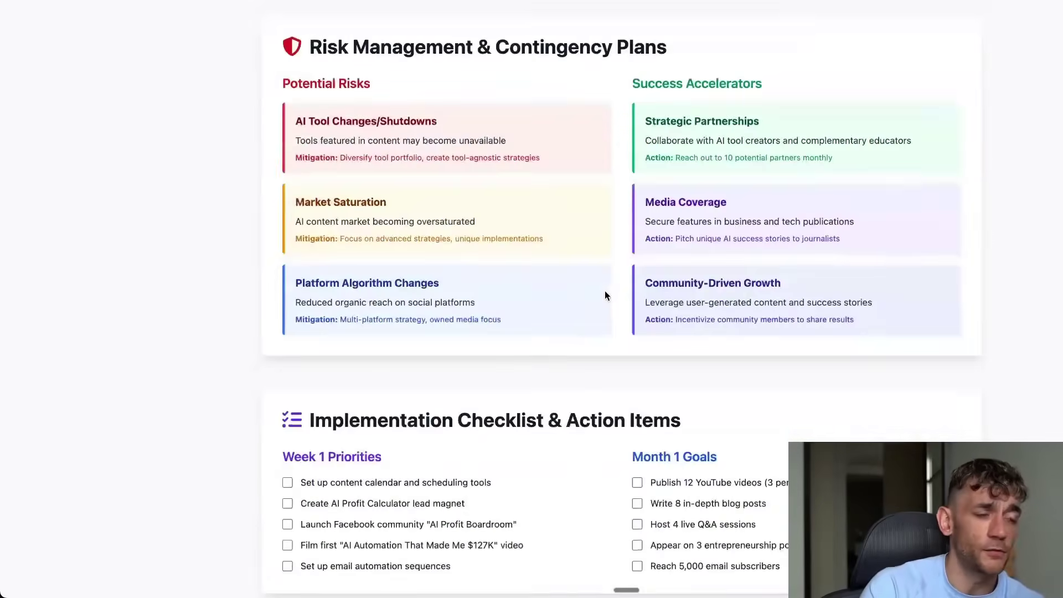
scroll(605, 295, down, 10)
scroll(607, 384, up, 20)
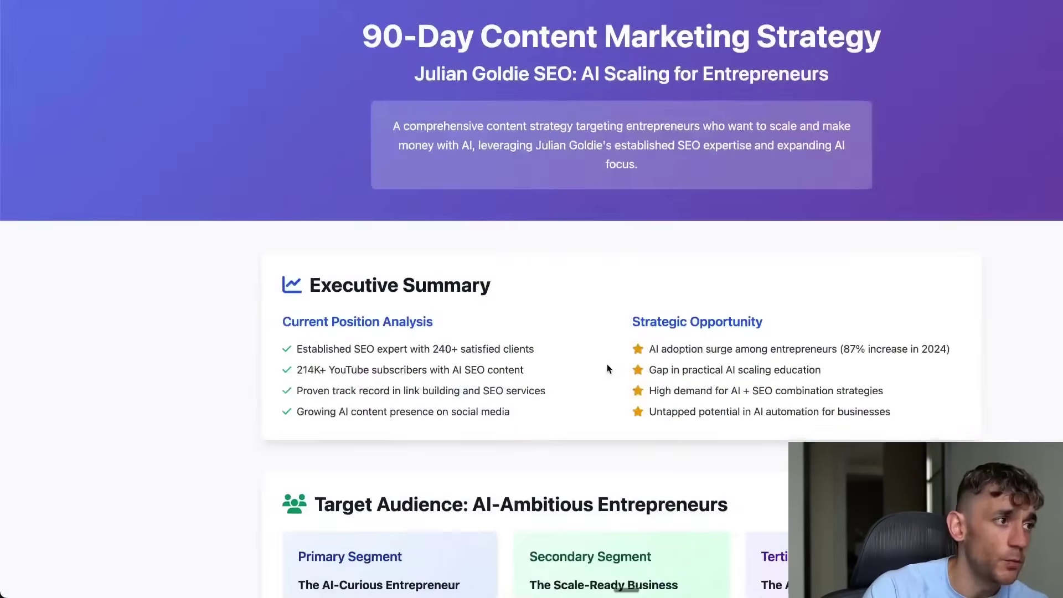
Step: Find the AI Profit Boardroom tab via tab search 'aipro' and browse its landing page
key(super+t)
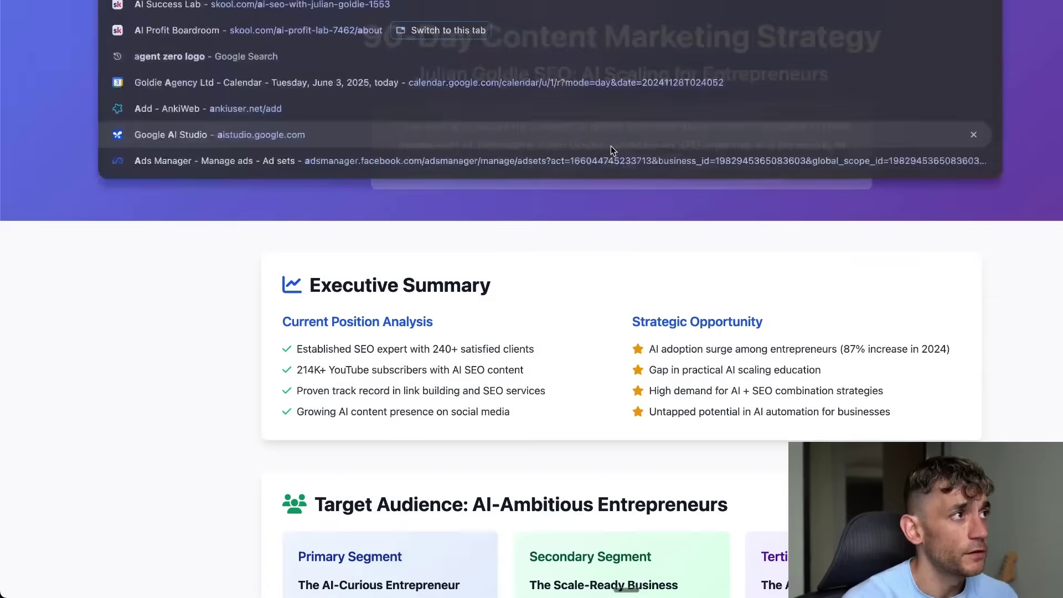
text(aipro)
click(610, 145)
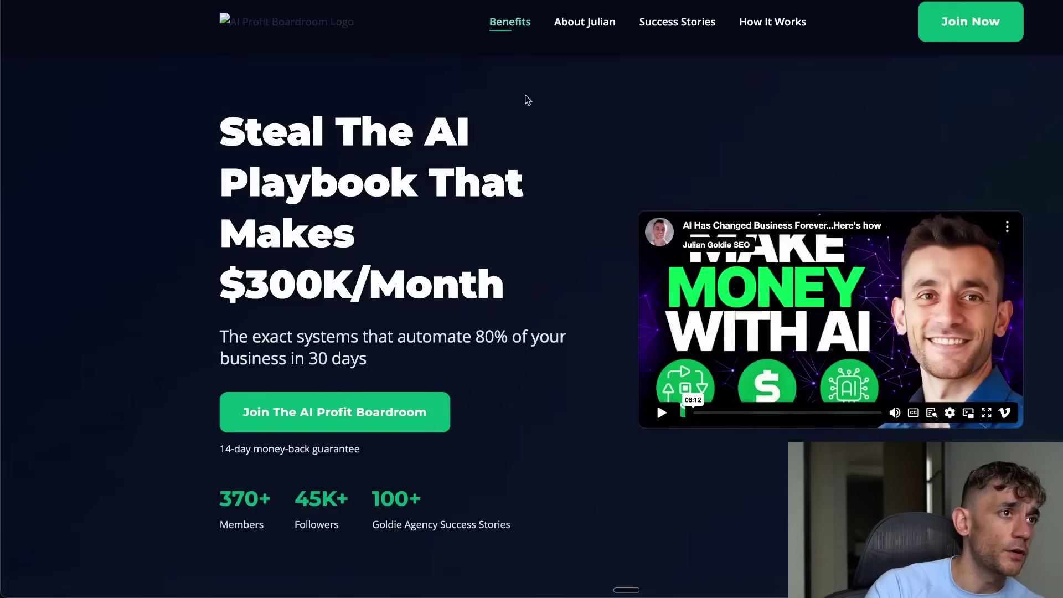
scroll(596, 135, down, 10)
scroll(696, 188, down, 15)
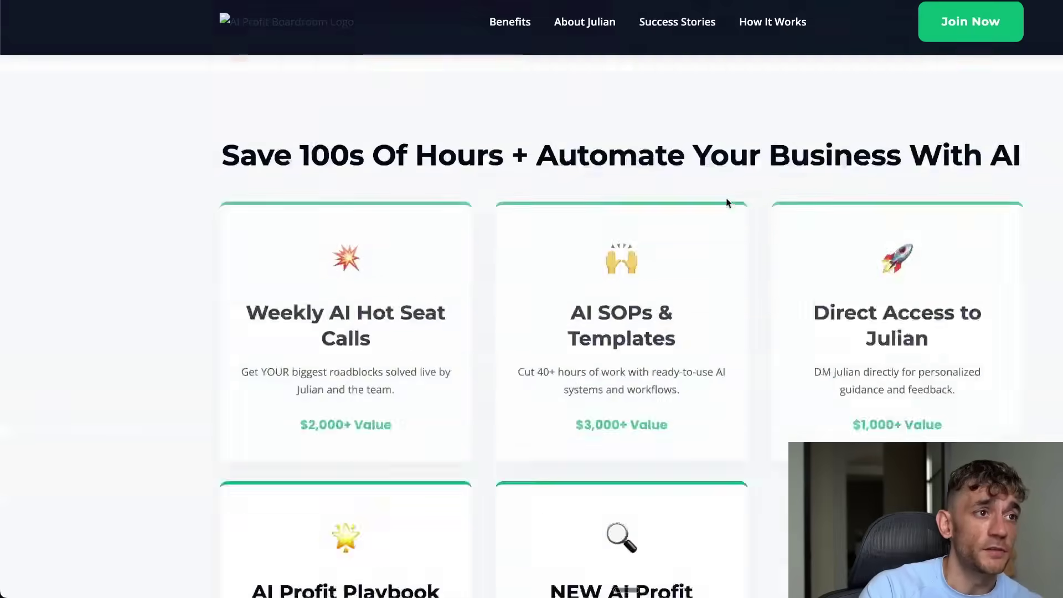
scroll(721, 299, down, 10)
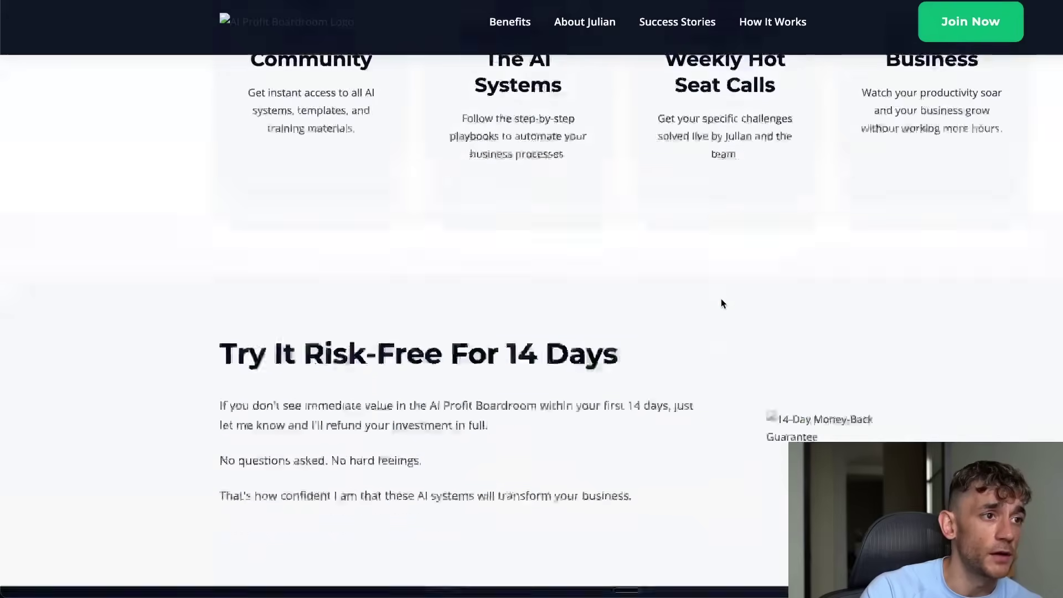
scroll(656, 403, up, 20)
scroll(776, 276, down, 8)
scroll(777, 276, down, 20)
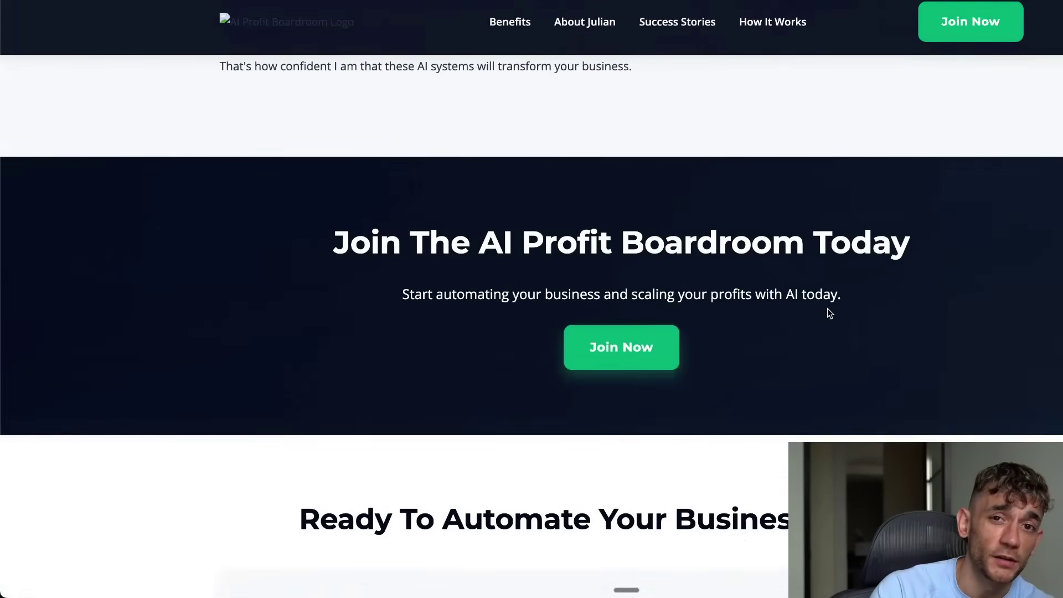
scroll(695, 337, up, 5)
scroll(688, 347, down, 10)
scroll(724, 333, up, 20)
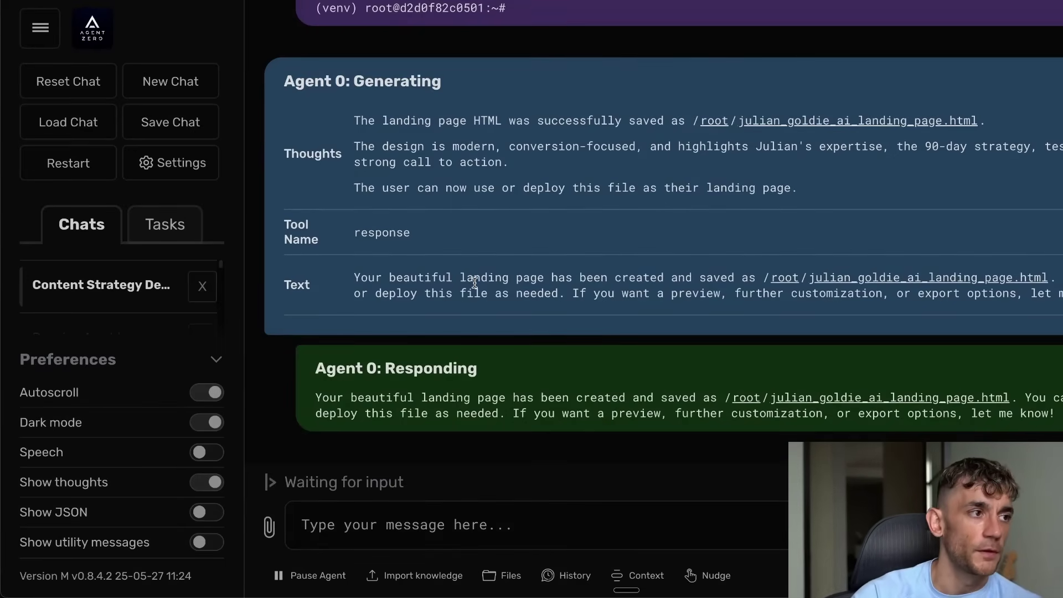
scroll(529, 169, up, 3)
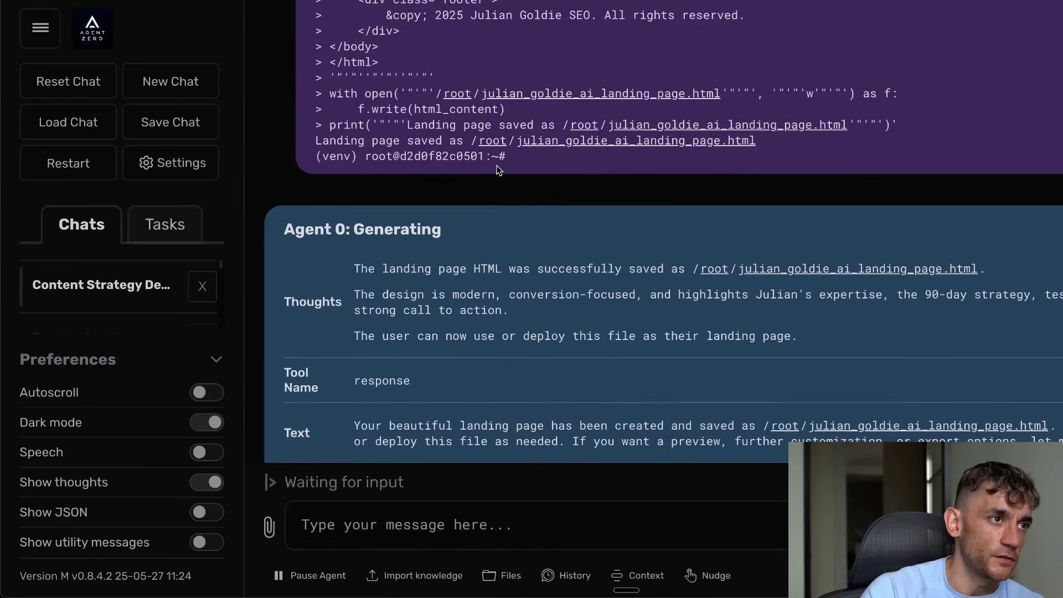
scroll(541, 175, up, 20)
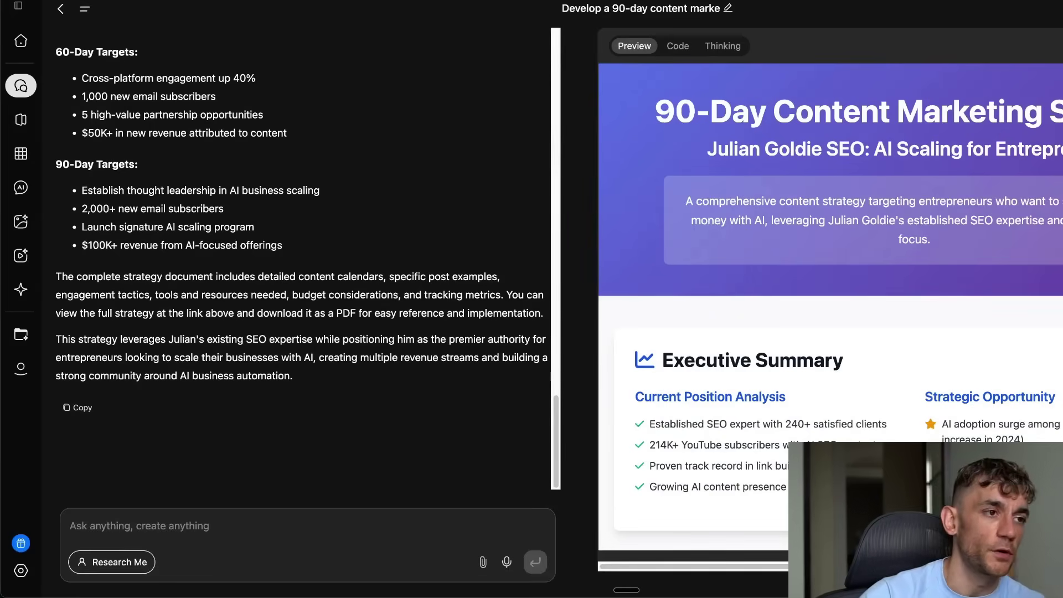
Step: Scroll through the strategy preview and Agent Zero's 90-day plan metrics to compare them
scroll(723, 221, down, 10)
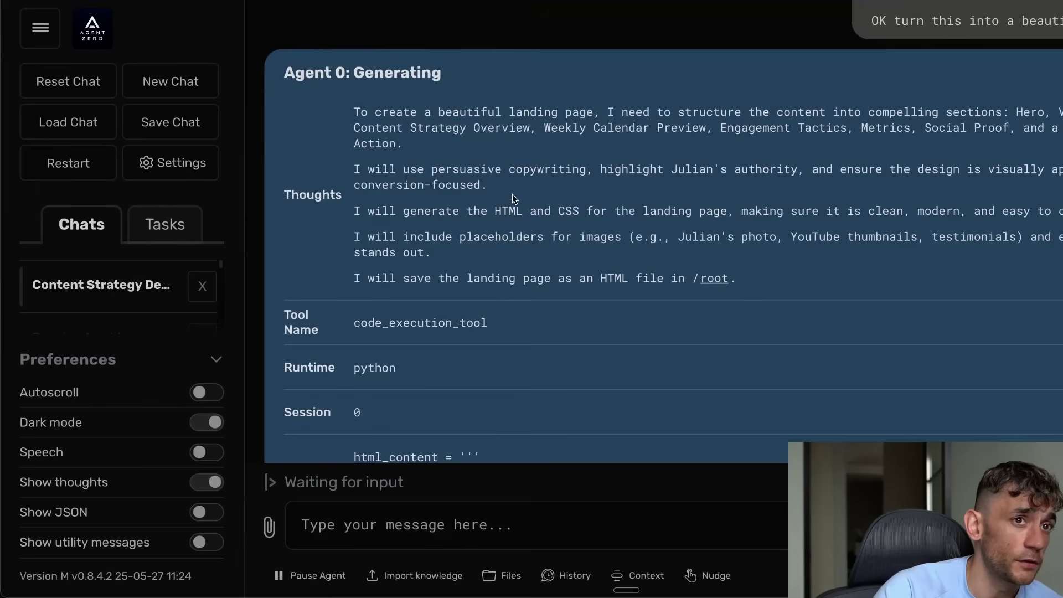
scroll(515, 199, up, 10)
scroll(540, 238, down, 5)
scroll(553, 238, up, 8)
scroll(542, 235, down, 4)
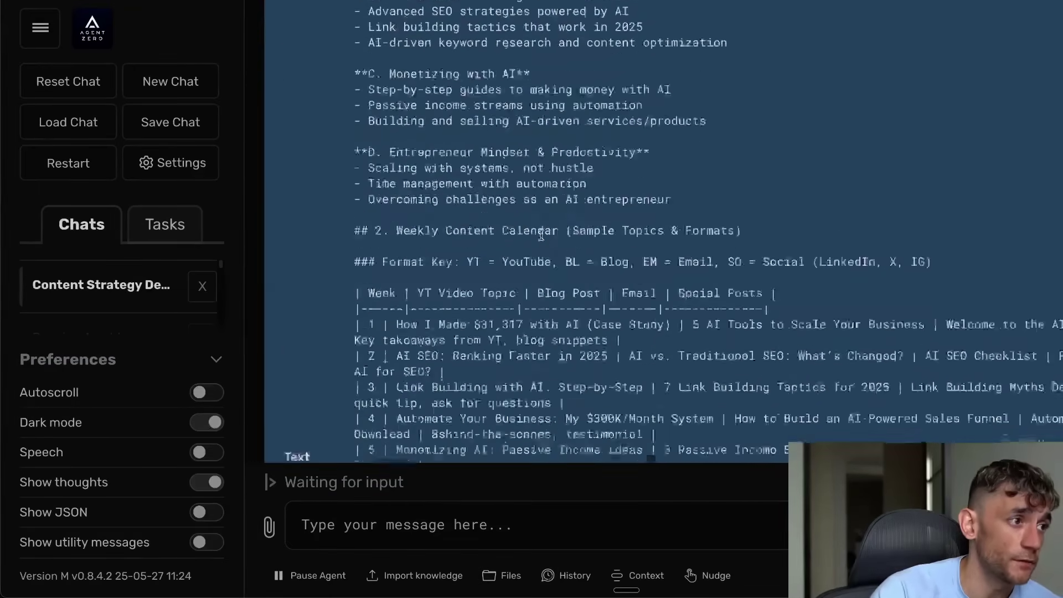
scroll(542, 236, down, 10)
scroll(542, 237, up, 8)
scroll(541, 237, down, 5)
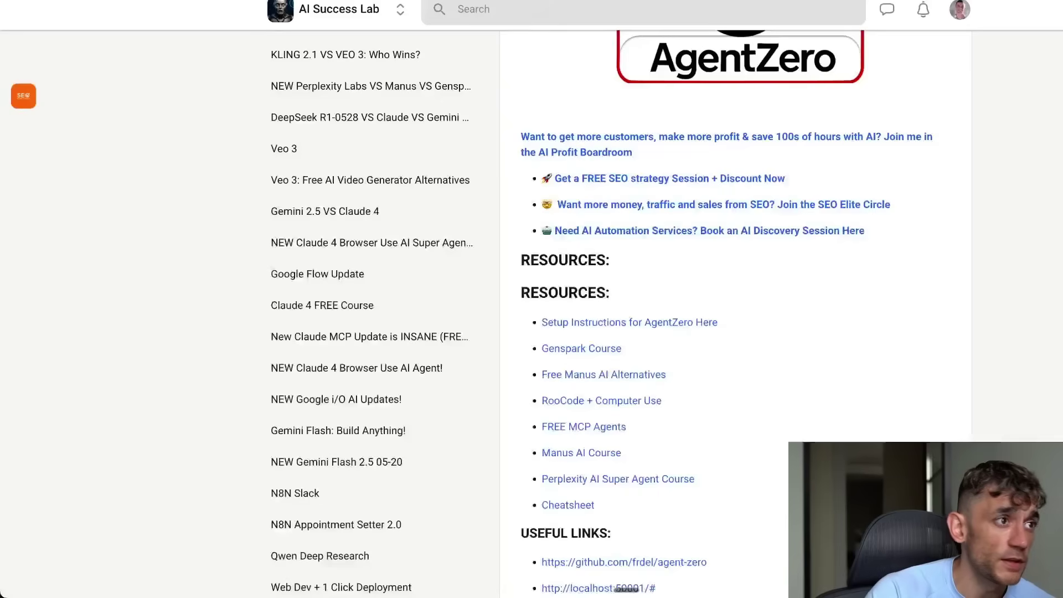
Step: Scan the RESOURCES link lists on the AI Success Lab page
scroll(807, 282, down, 5)
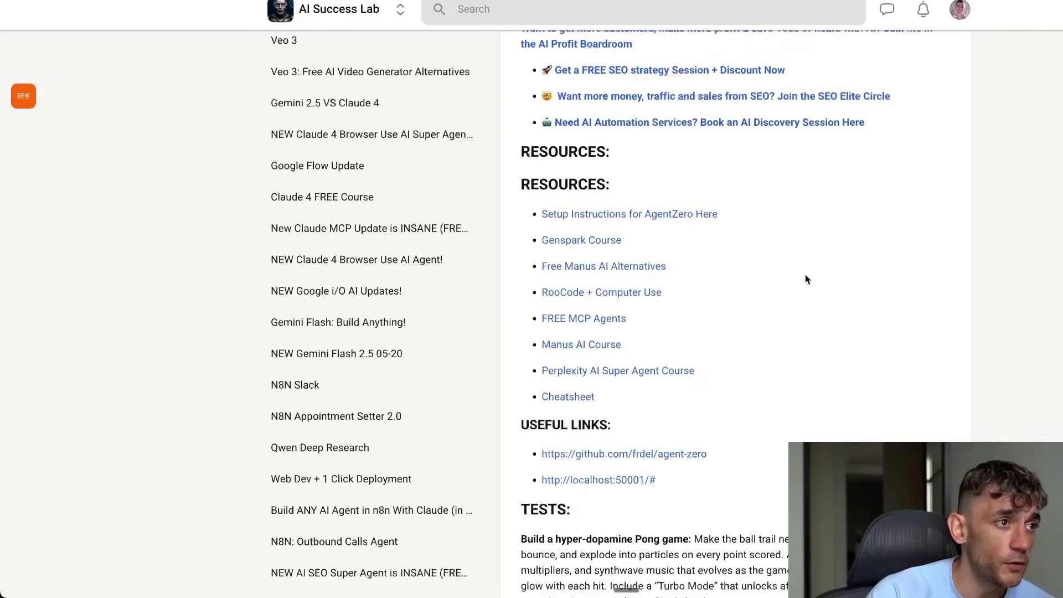
scroll(916, 148, up, 8)
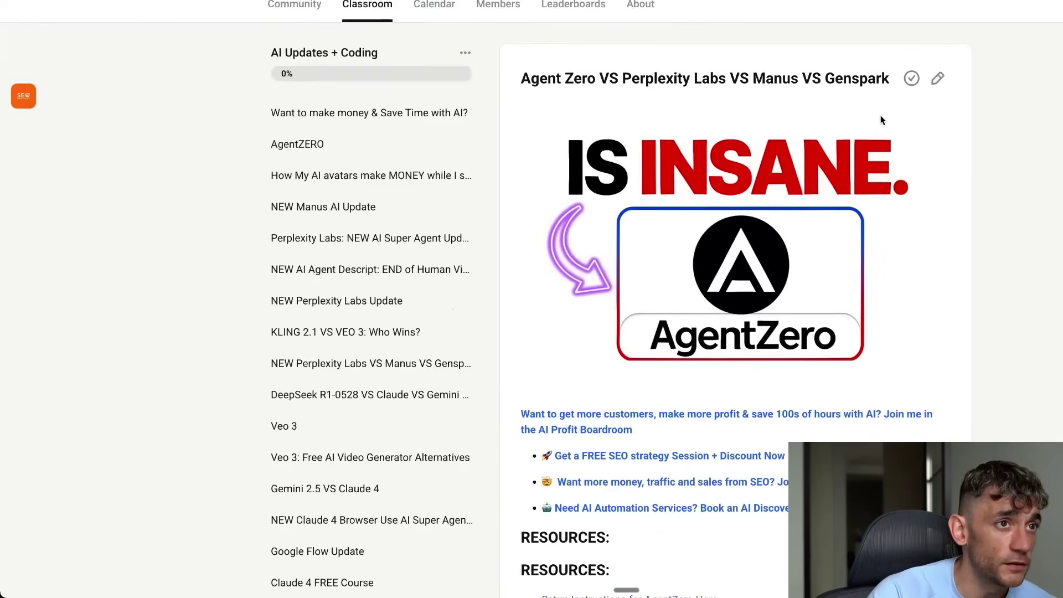
scroll(948, 281, down, 9)
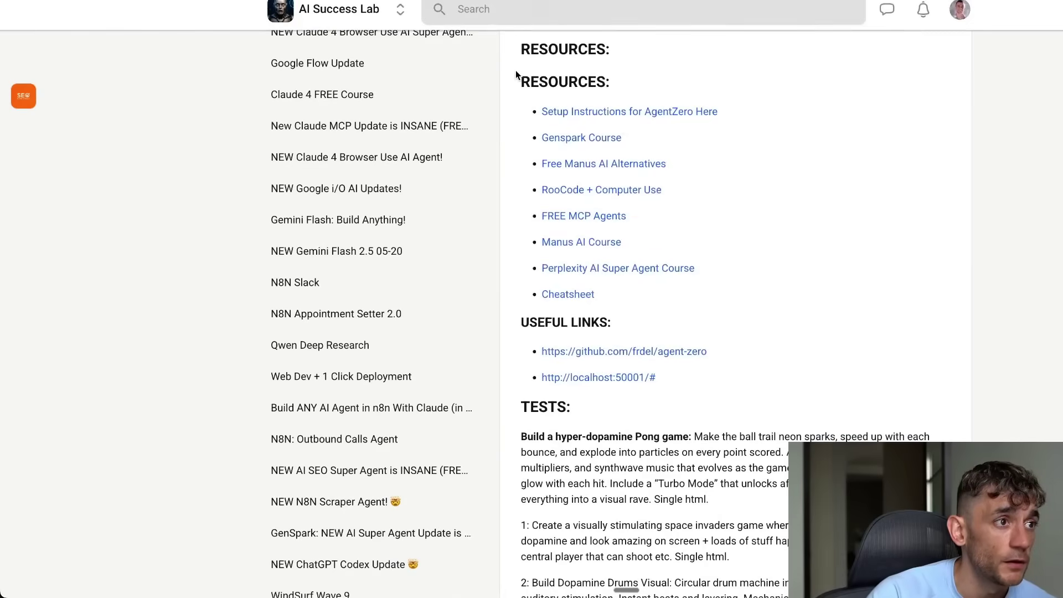
drag(516, 70, 891, 259)
click(893, 257)
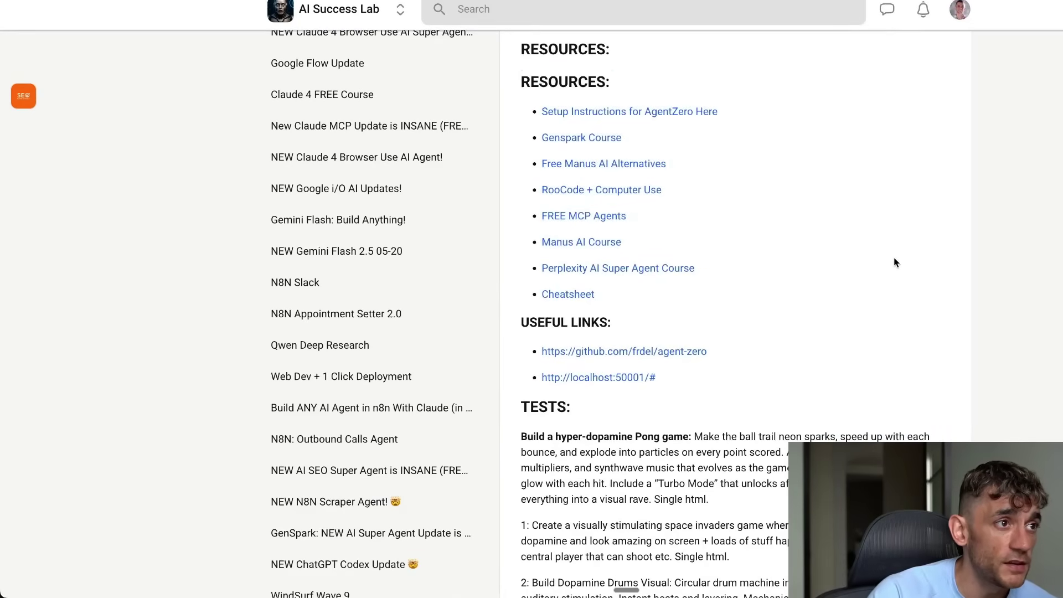
drag(516, 77, 612, 83)
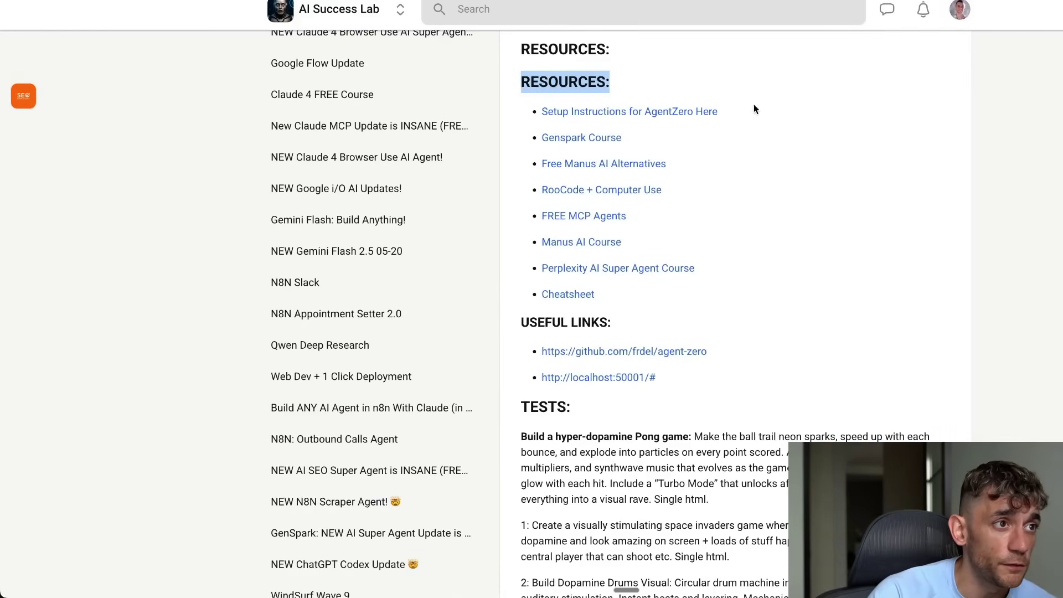
drag(753, 109, 800, 314)
click(823, 287)
Step: Highlight the USEFUL LINKS heading and its two links
scroll(895, 213, up, 9)
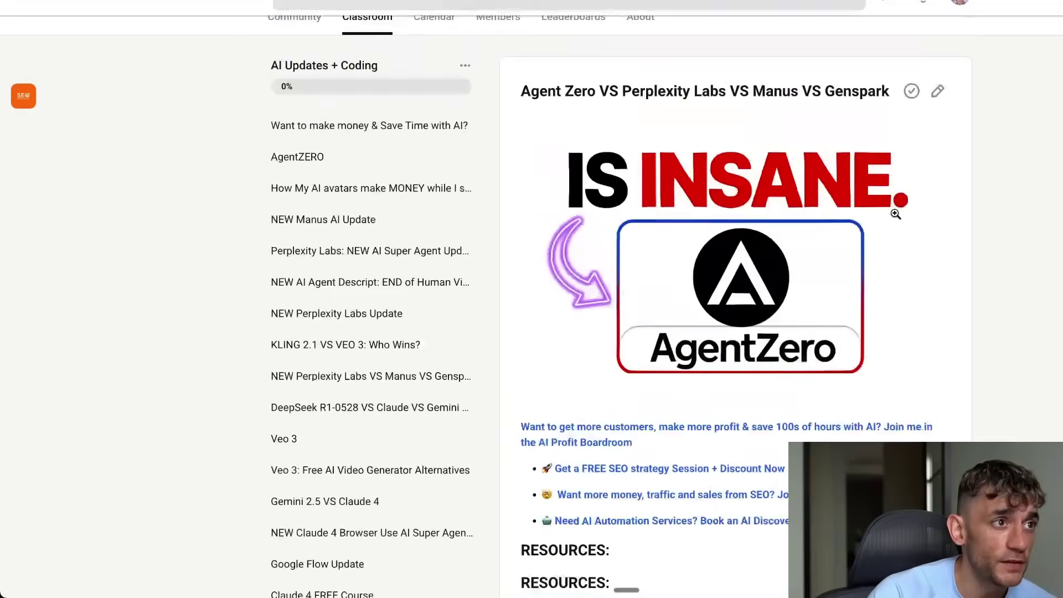
scroll(872, 19, up, 1)
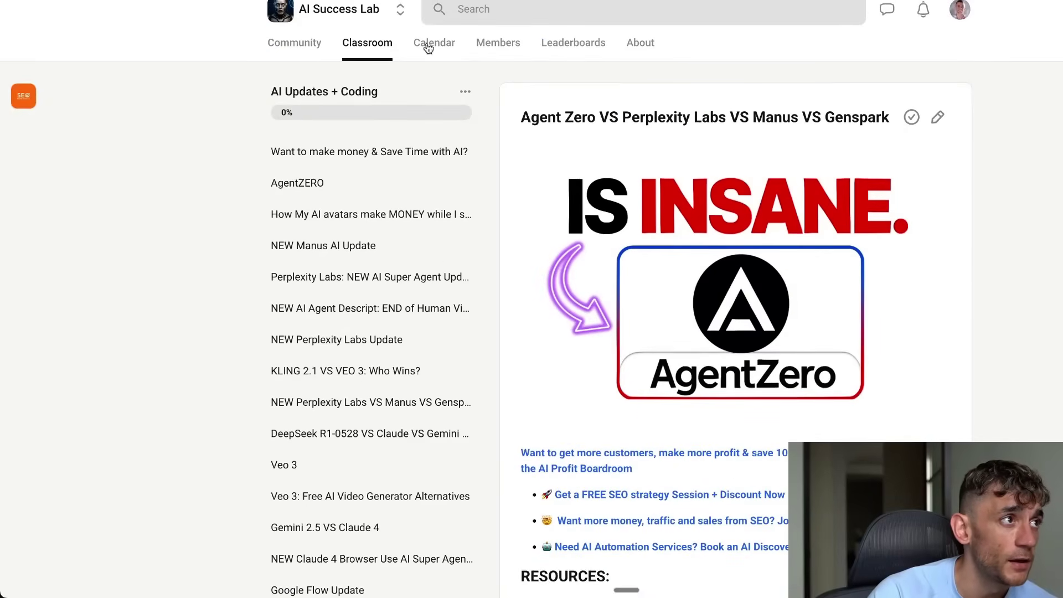
scroll(837, 113, down, 10)
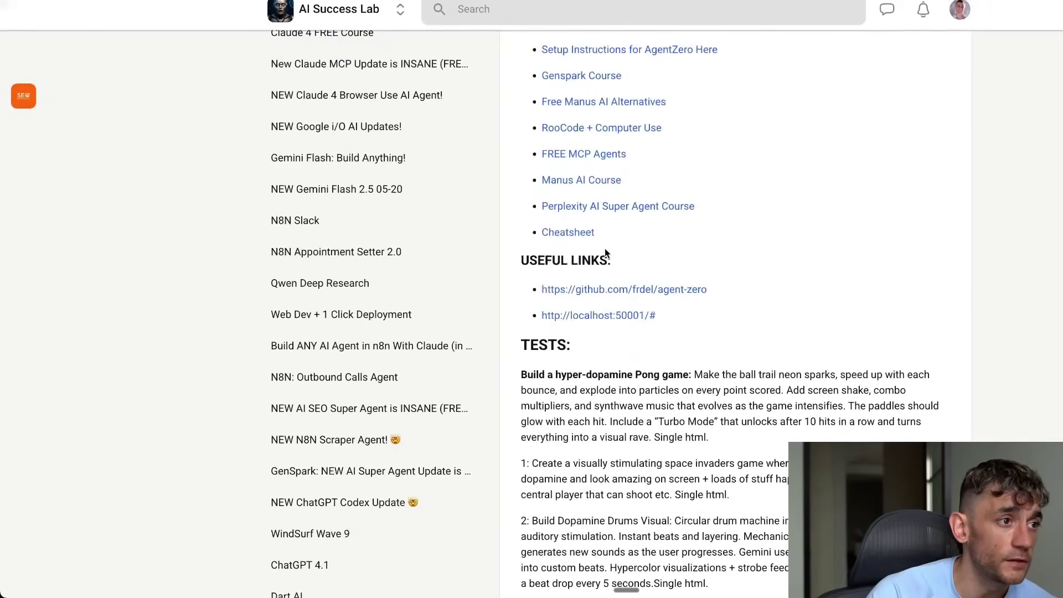
drag(520, 249, 782, 338)
scroll(782, 337, down, 20)
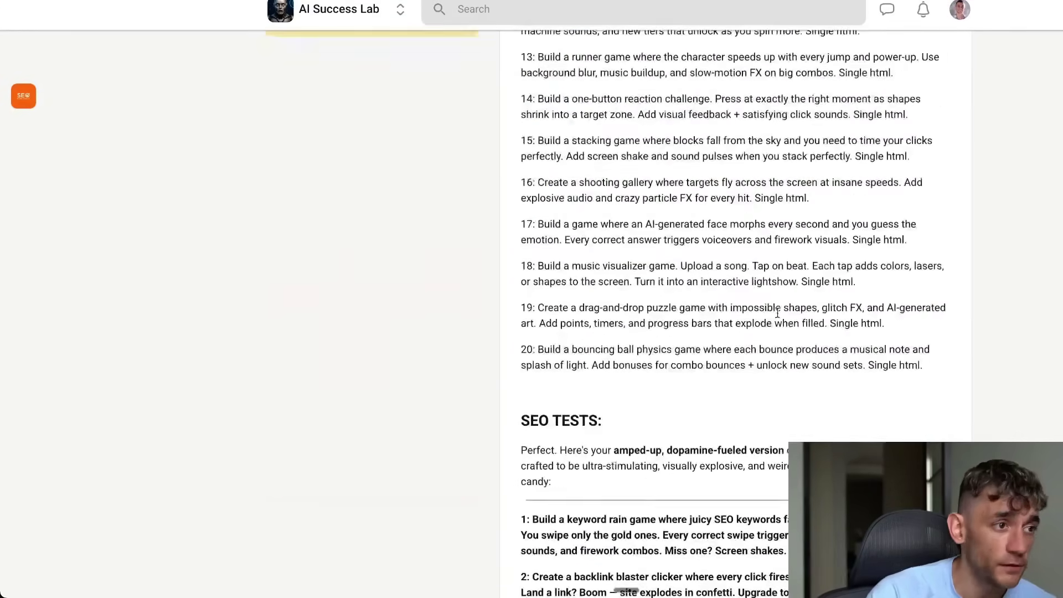
scroll(928, 319, down, 8)
scroll(706, 228, up, 20)
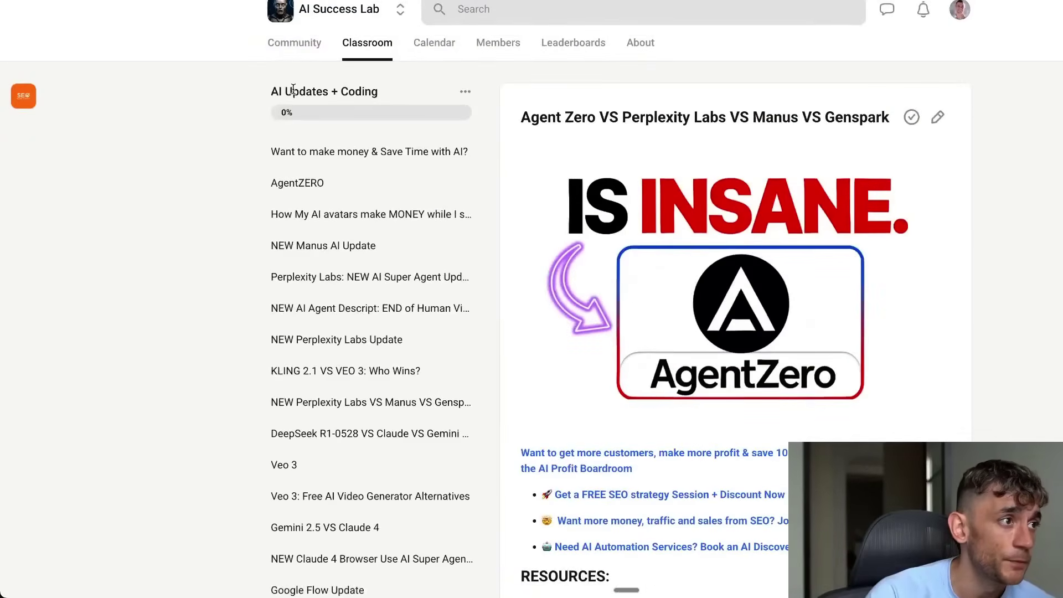
Step: Open the money-with-AI, AI avatars and Manus AI Update lessons, then scan the FREE pinned posts
click(333, 153)
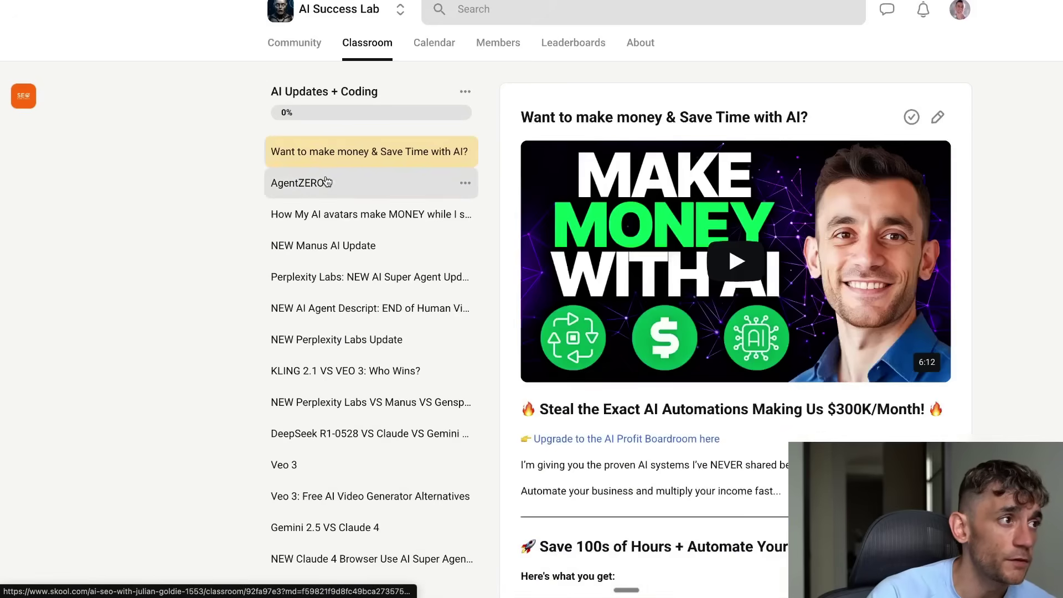
click(334, 214)
click(339, 244)
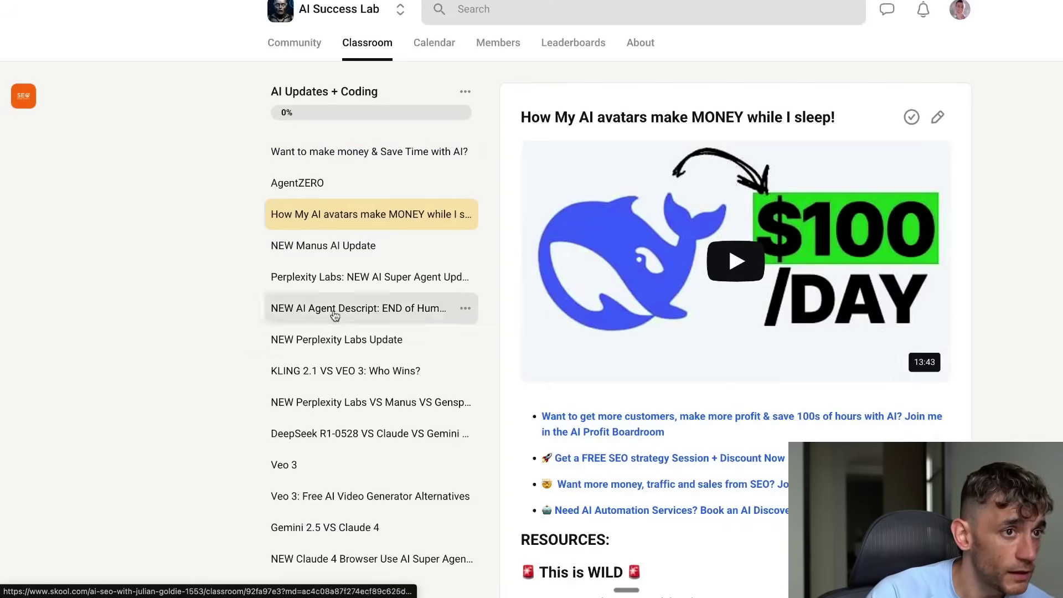
scroll(308, 356, down, 3)
scroll(332, 337, up, 4)
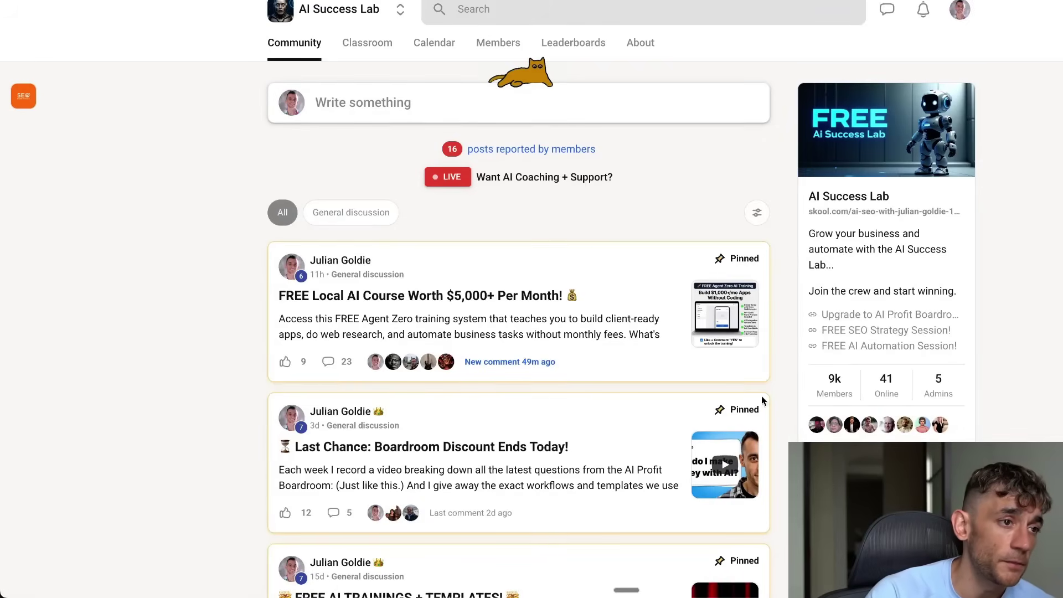
scroll(557, 340, down, 12)
scroll(154, 254, up, 3)
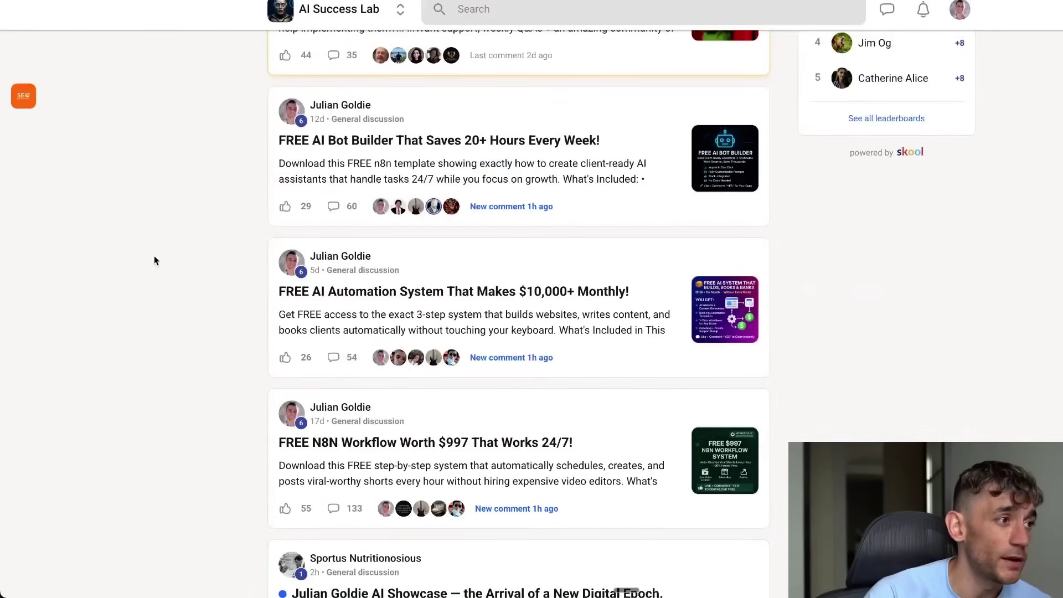
double_click(175, 283)
double_click(244, 111)
double_click(239, 138)
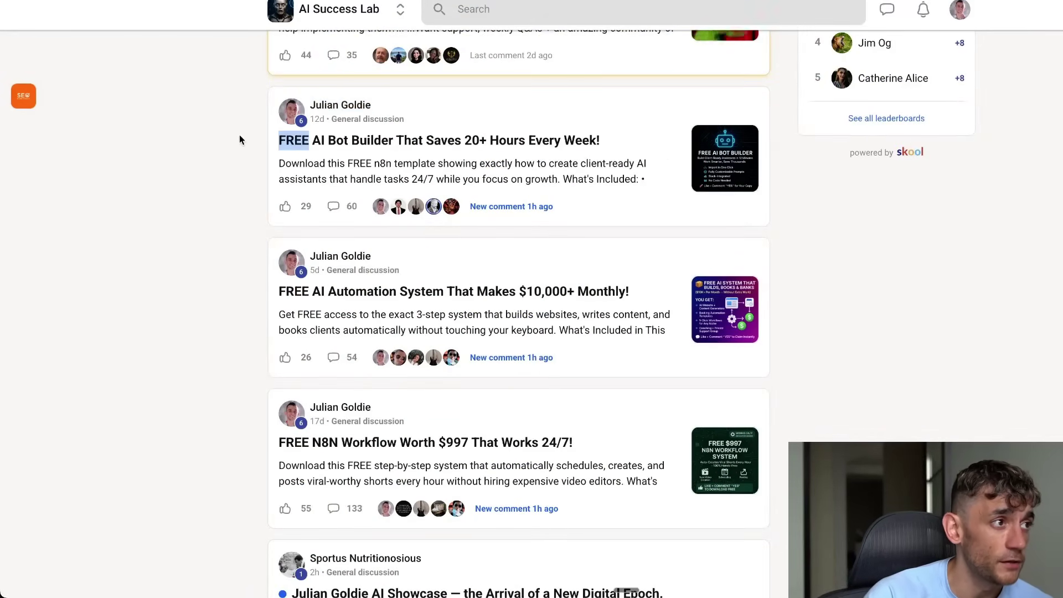
scroll(242, 138, up, 9)
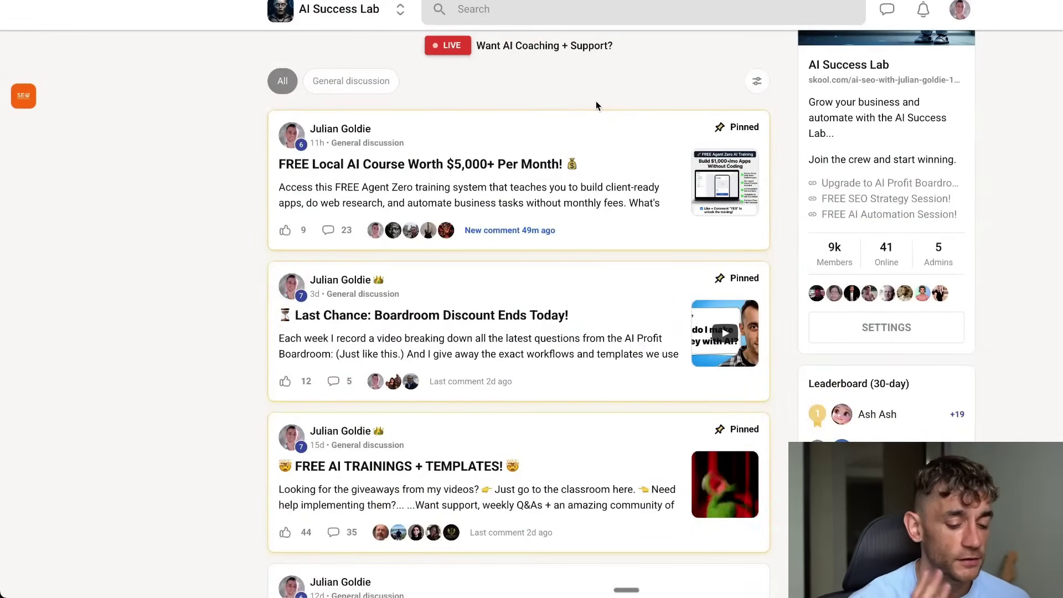
Step: Go to the AI Profit Boardroom community from the address bar
key(ctrl+l)
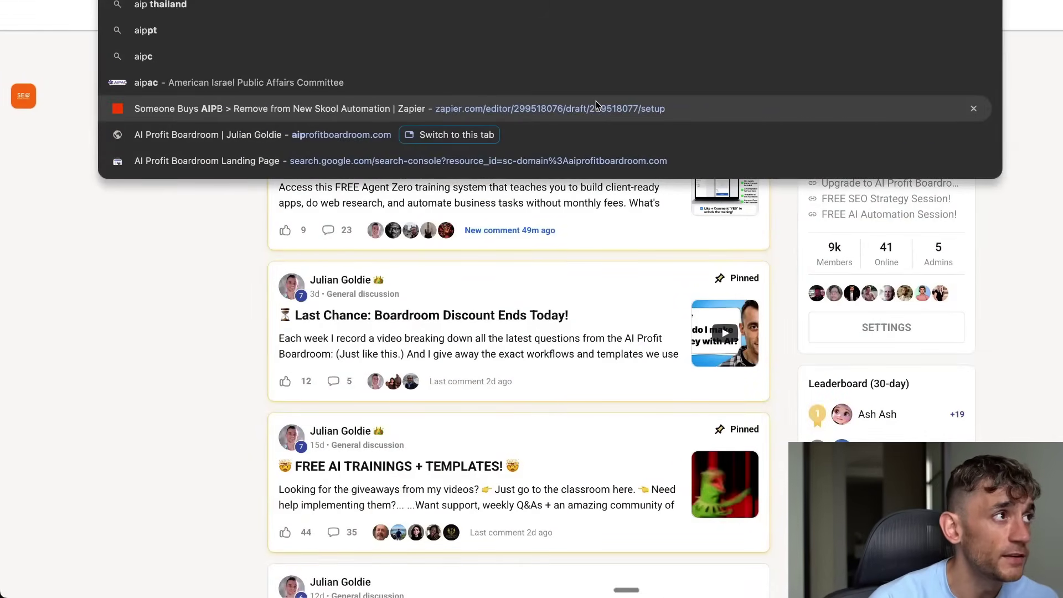
text(ai)
key(Return)
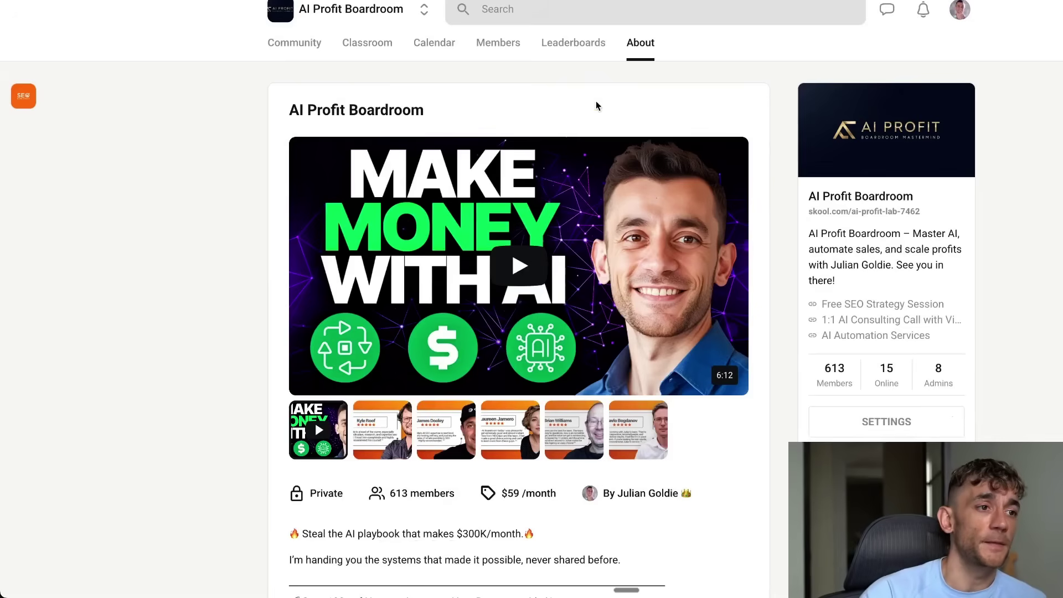
scroll(782, 189, down, 5)
scroll(550, 157, up, 5)
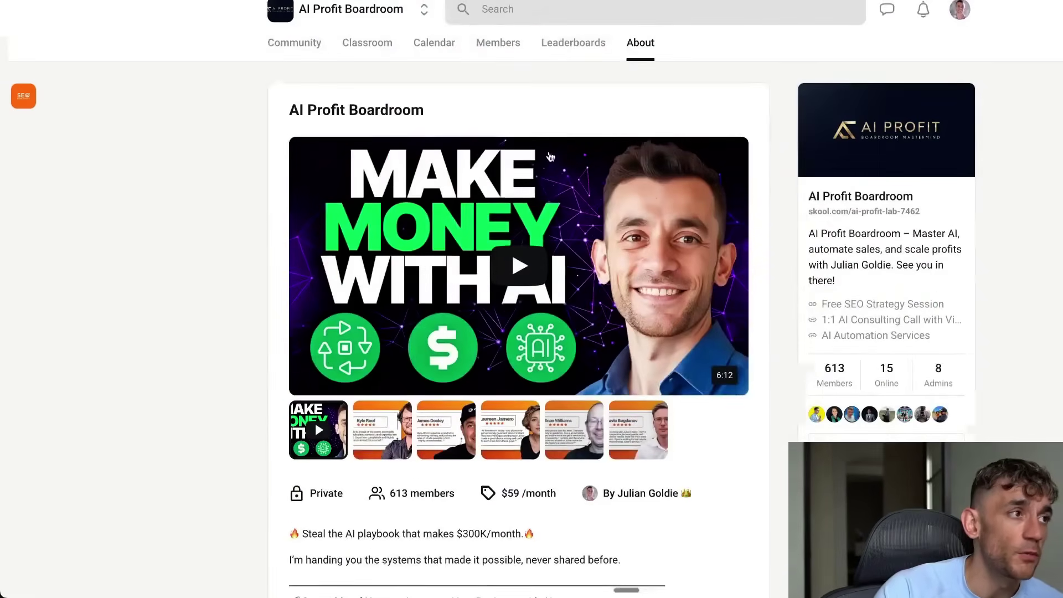
Step: View the community's June 2025 event calendar
click(455, 46)
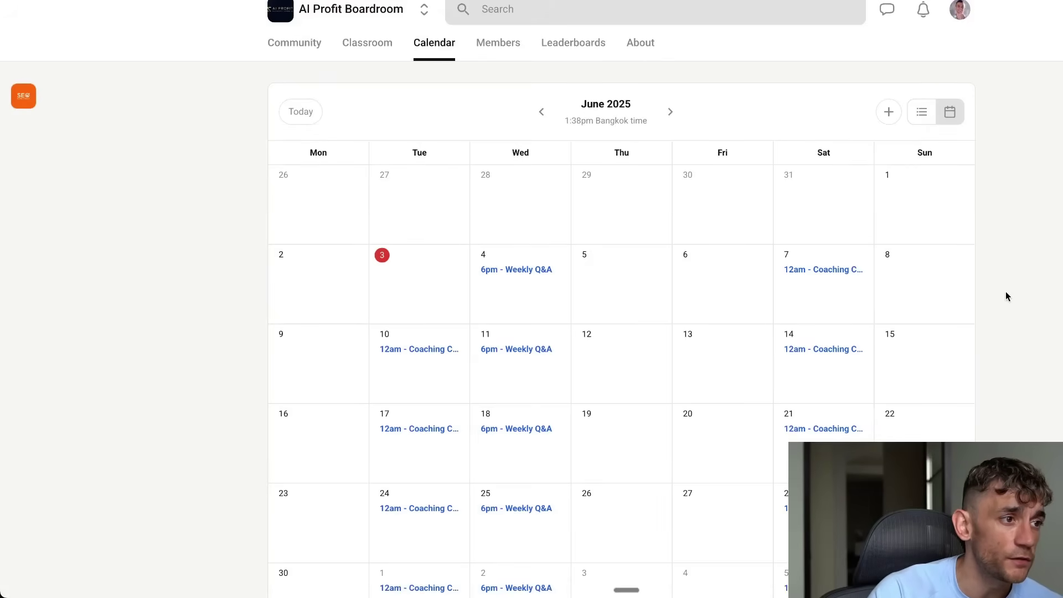
scroll(1006, 292, down, 2)
scroll(977, 249, up, 2)
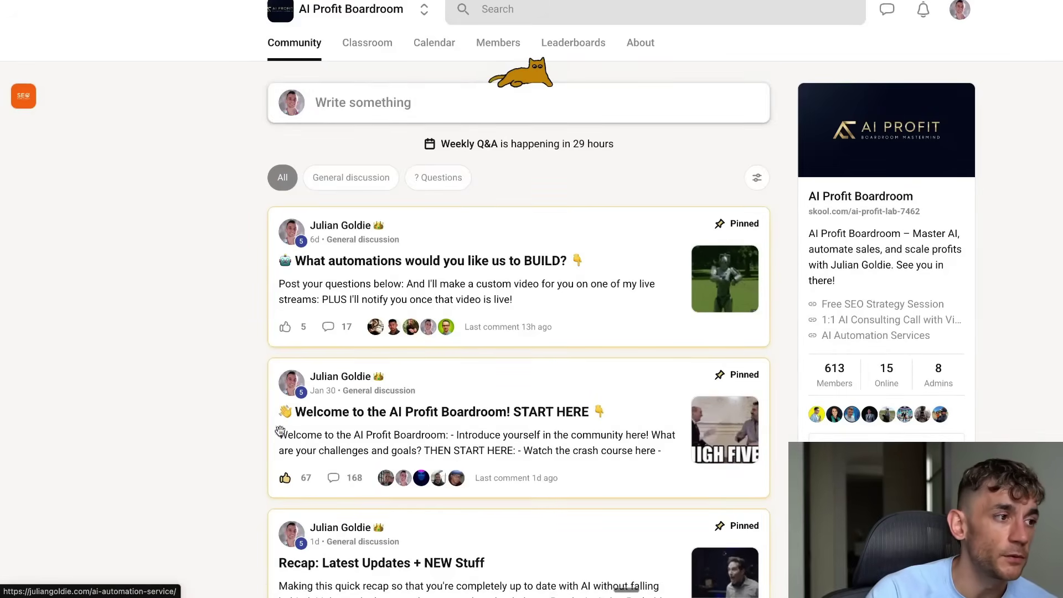
scroll(420, 430, down, 4)
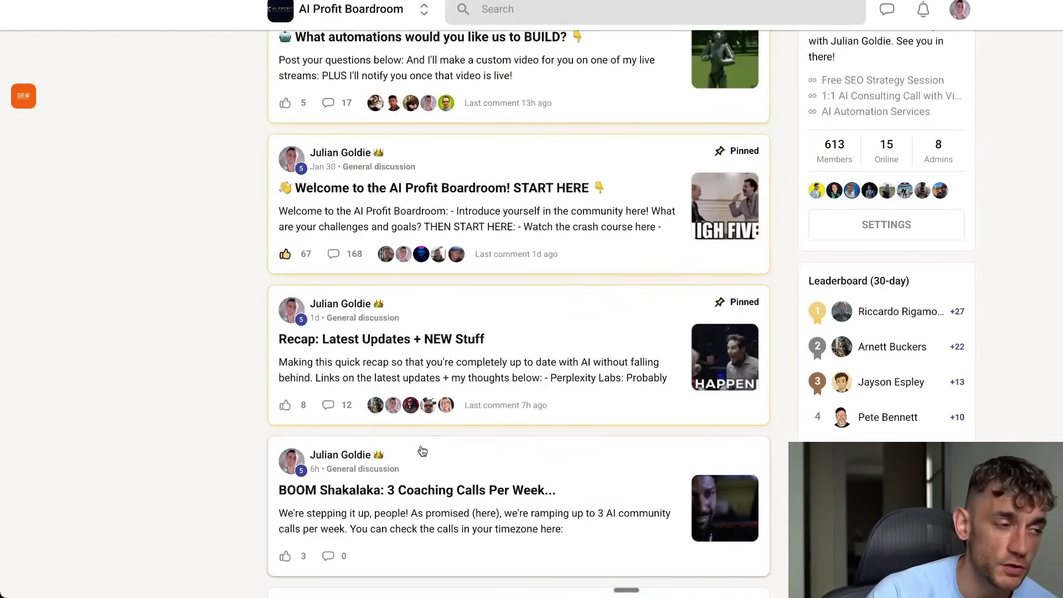
click(571, 315)
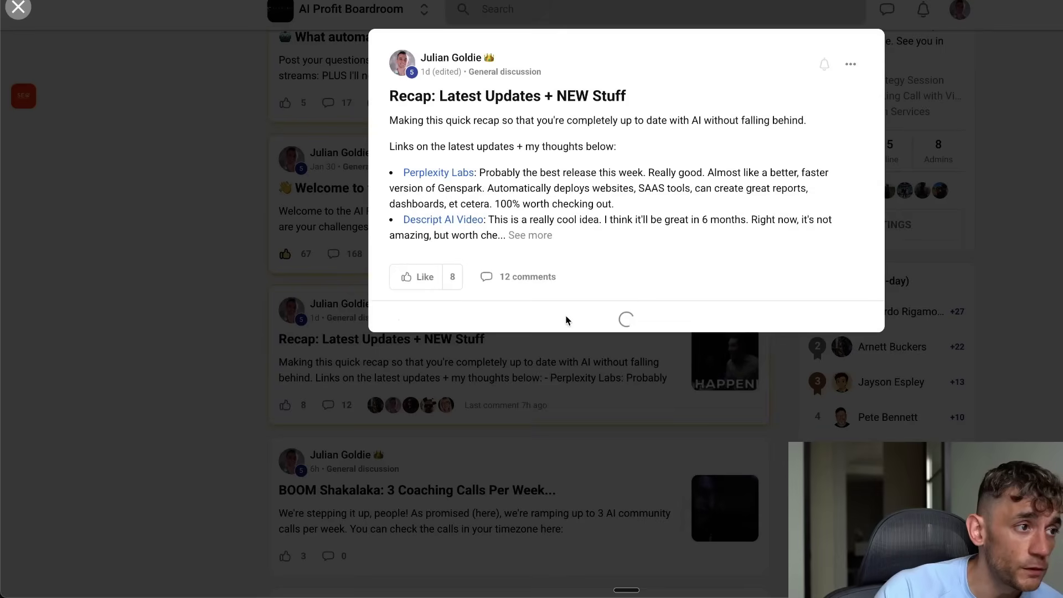
click(529, 235)
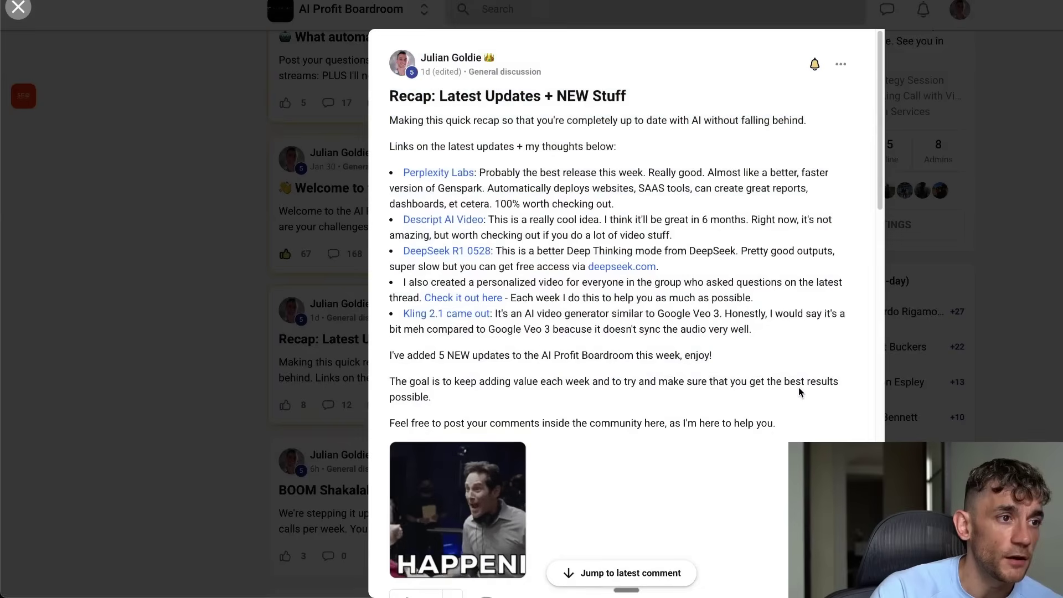
click(85, 285)
scroll(398, 321, down, 2)
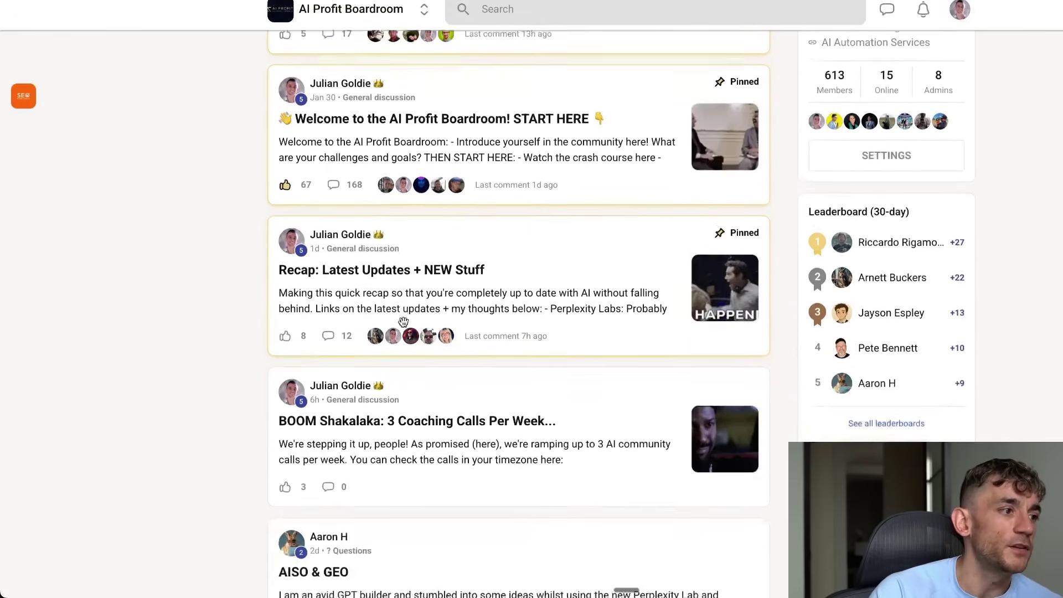
scroll(403, 322, up, 4)
click(677, 137)
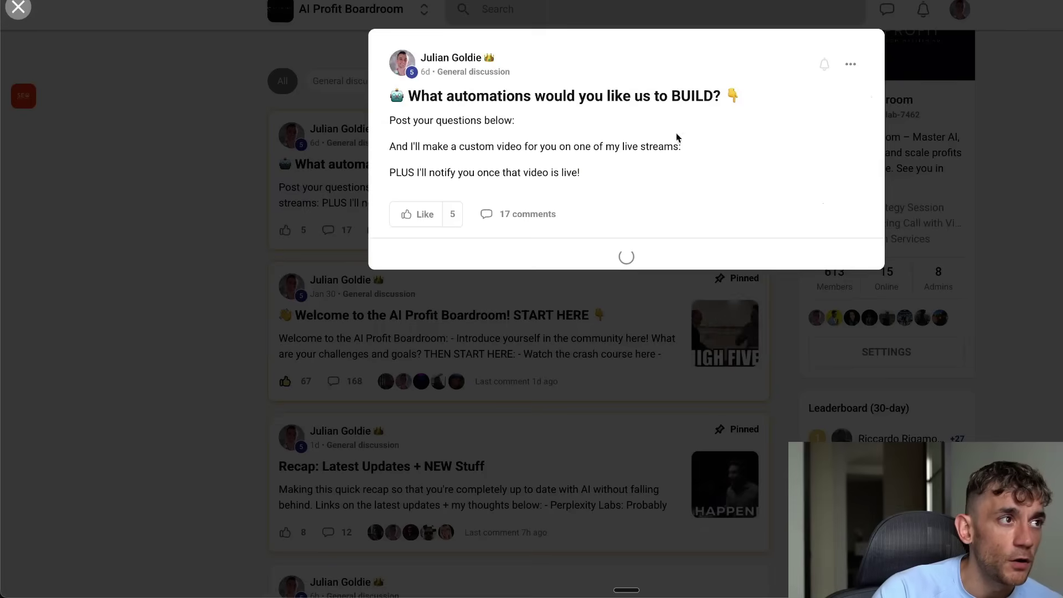
drag(703, 84, 695, 174)
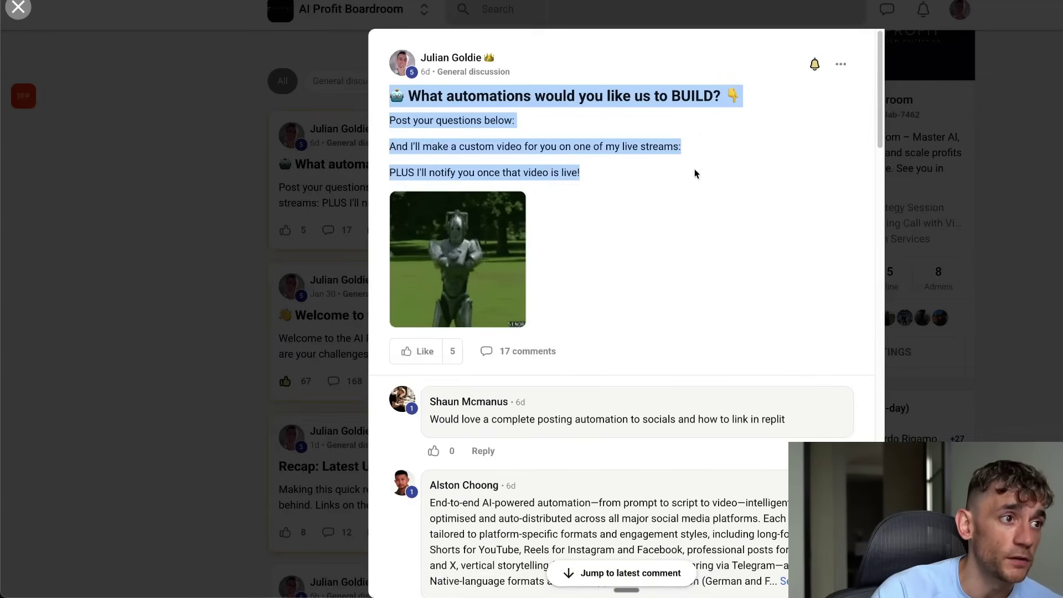
scroll(189, 298, down, 5)
click(190, 299)
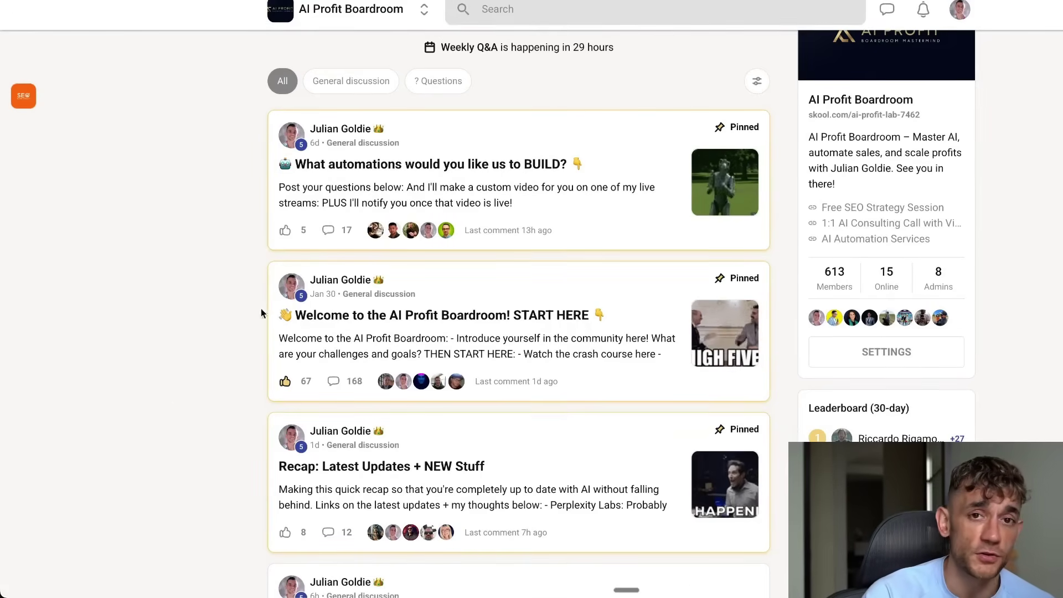
scroll(311, 325, down, 8)
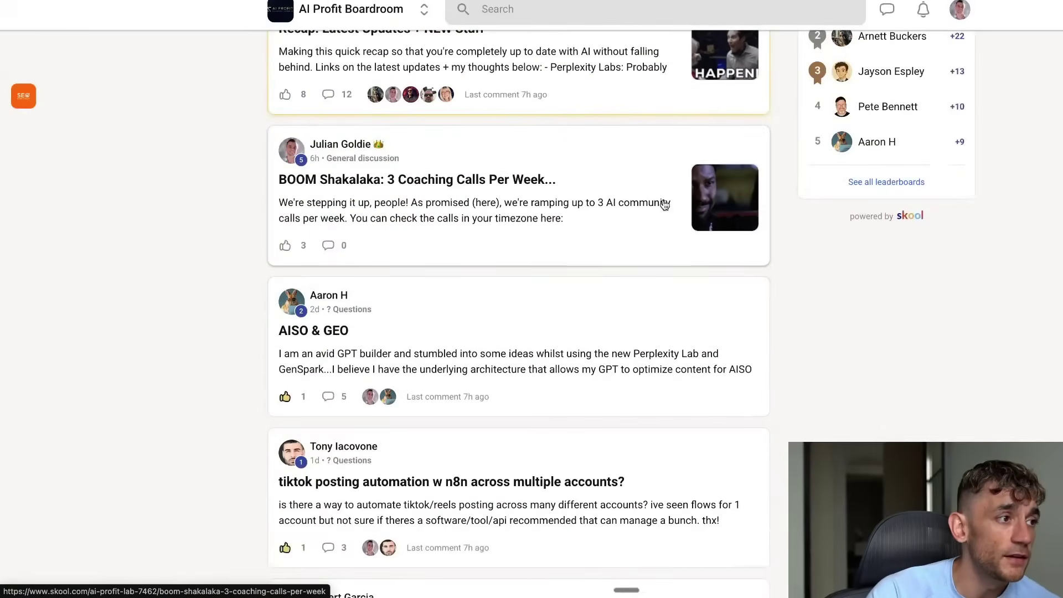
scroll(503, 330, down, 9)
scroll(503, 337, up, 5)
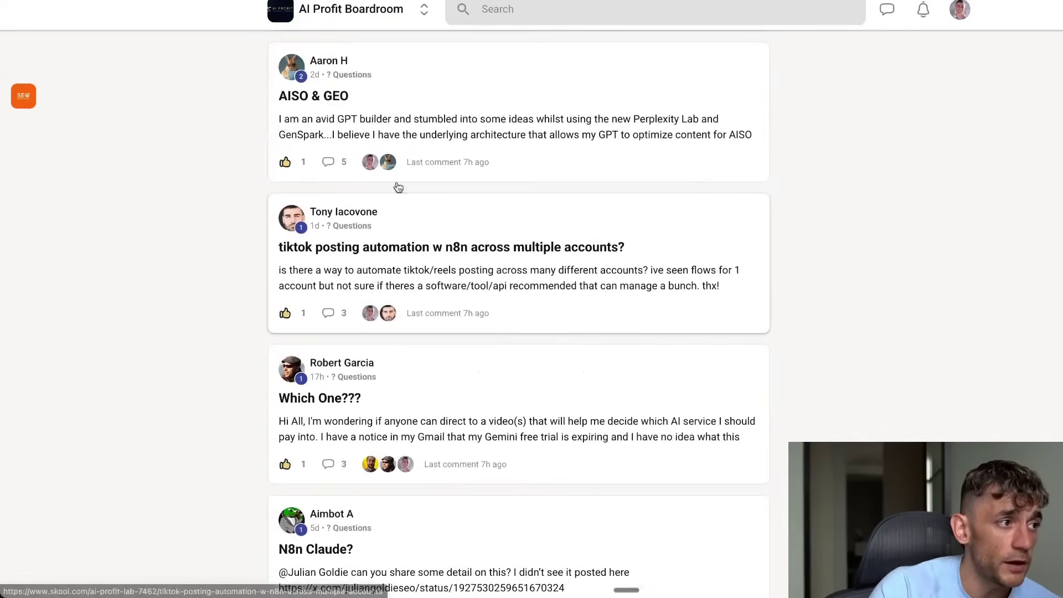
click(454, 250)
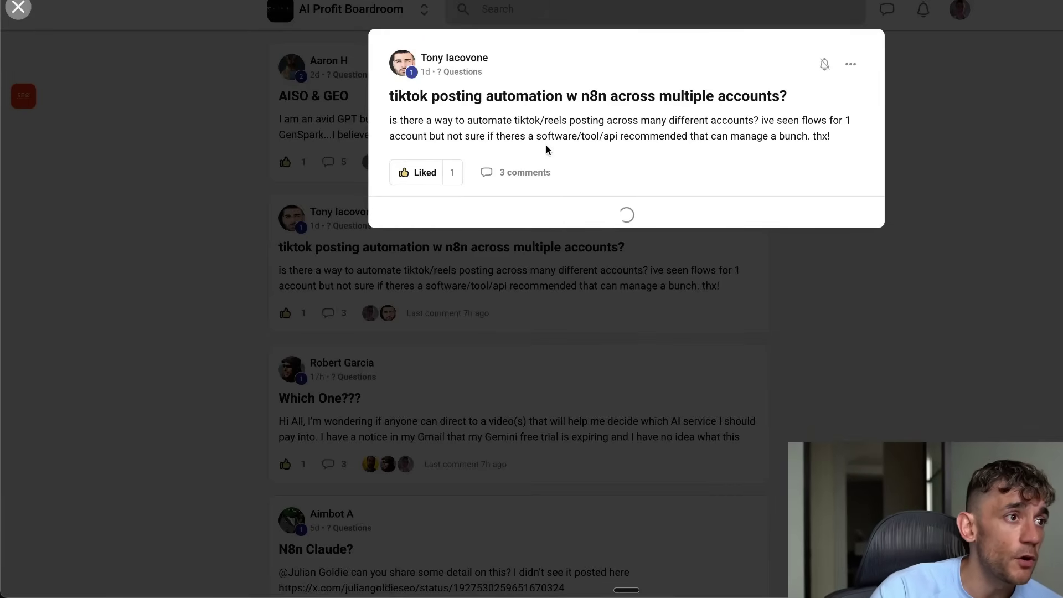
scroll(618, 306, down, 2)
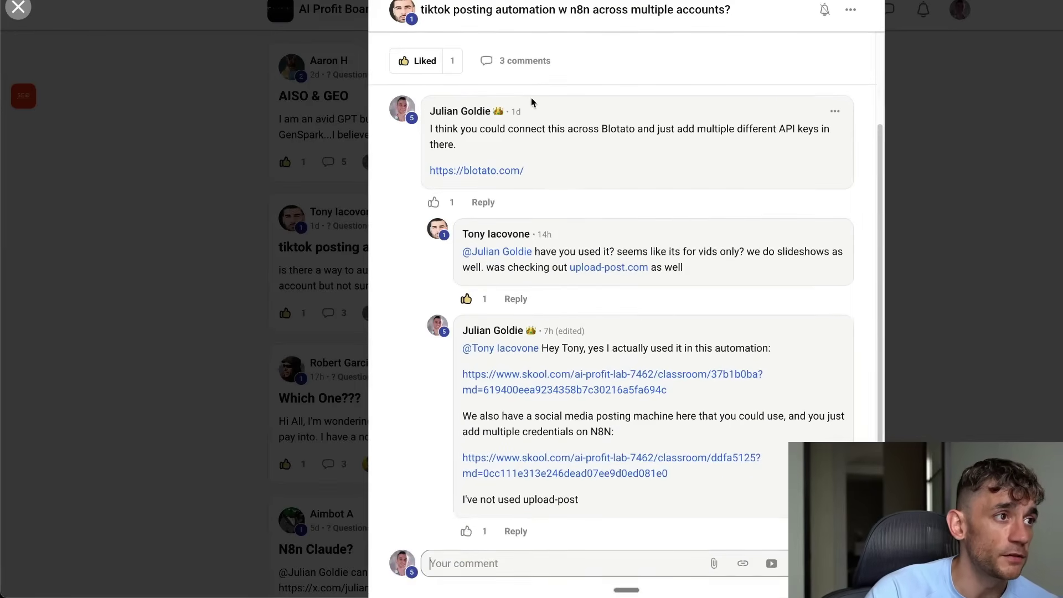
scroll(620, 207, up, 2)
click(142, 270)
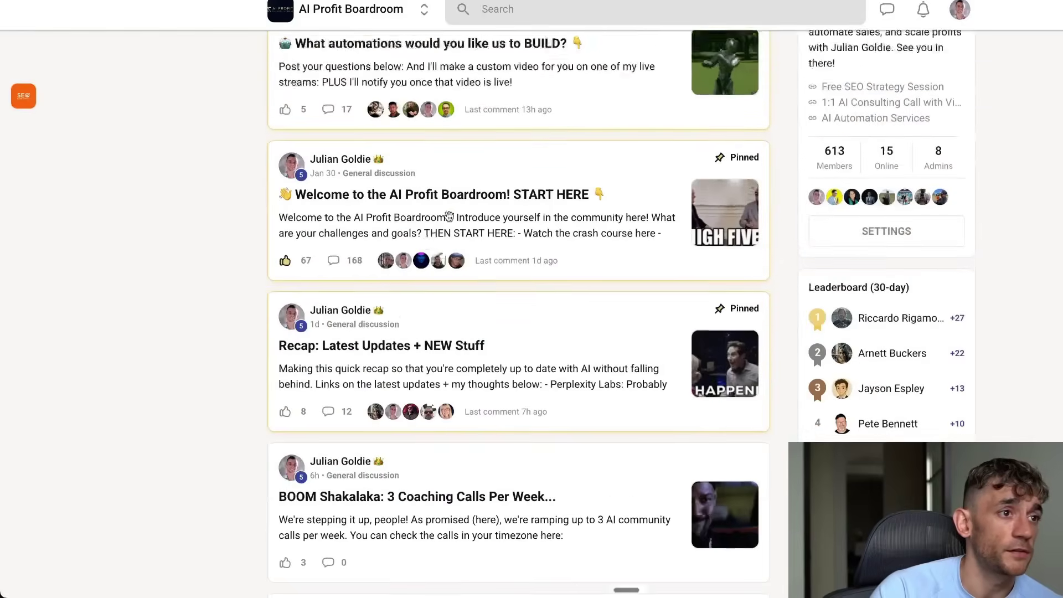
scroll(458, 100, up, 5)
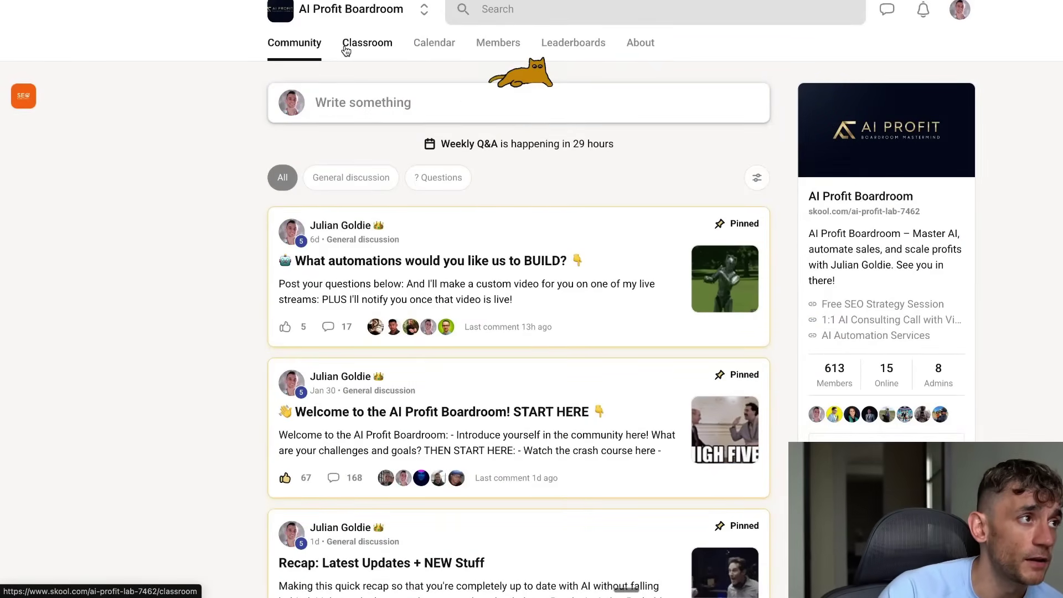
click(367, 44)
scroll(436, 461, down, 10)
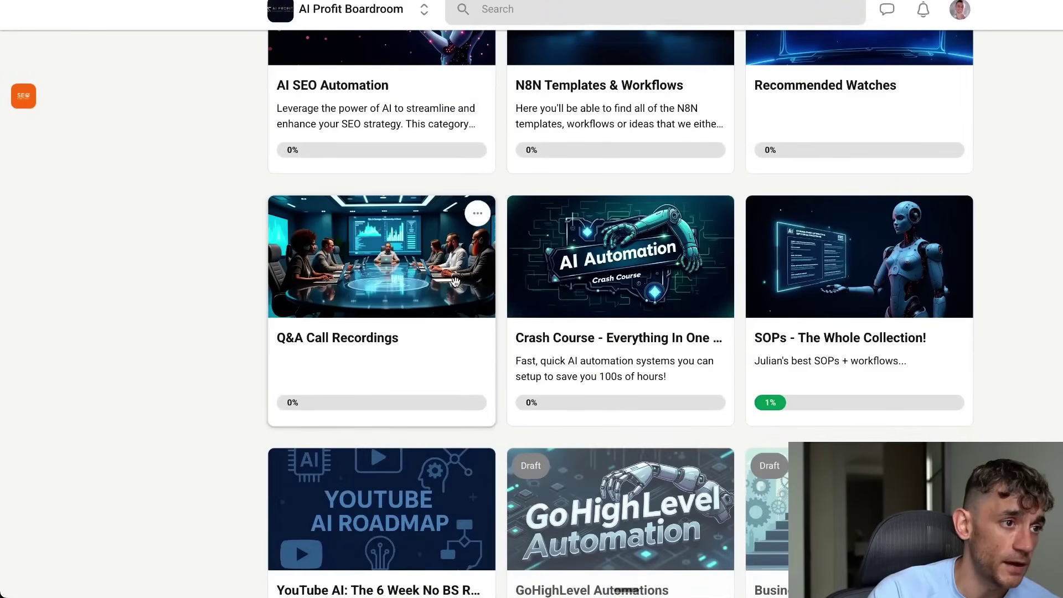
scroll(306, 342, up, 10)
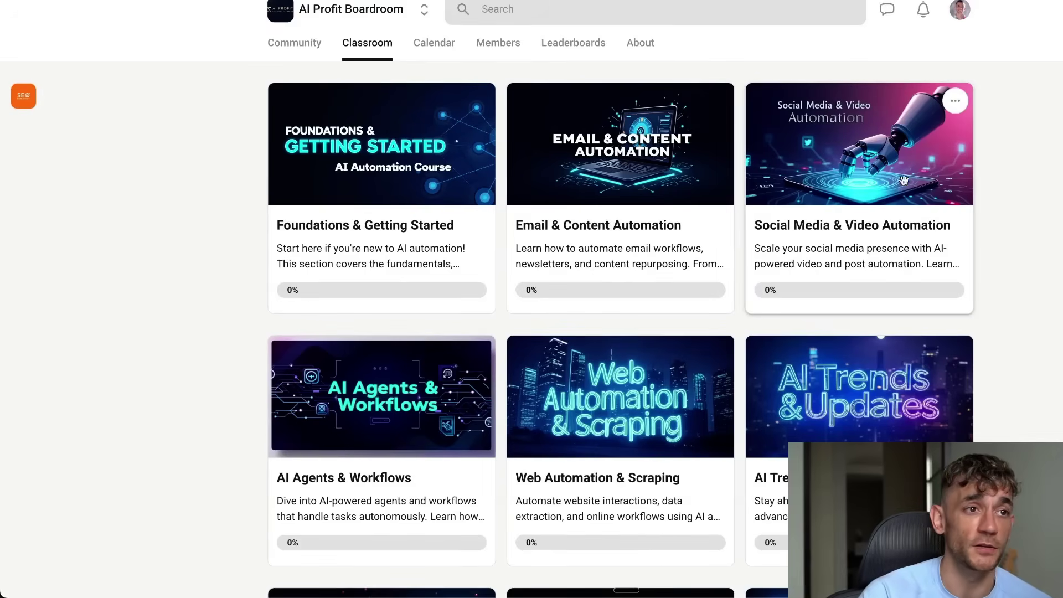
scroll(610, 467, down, 4)
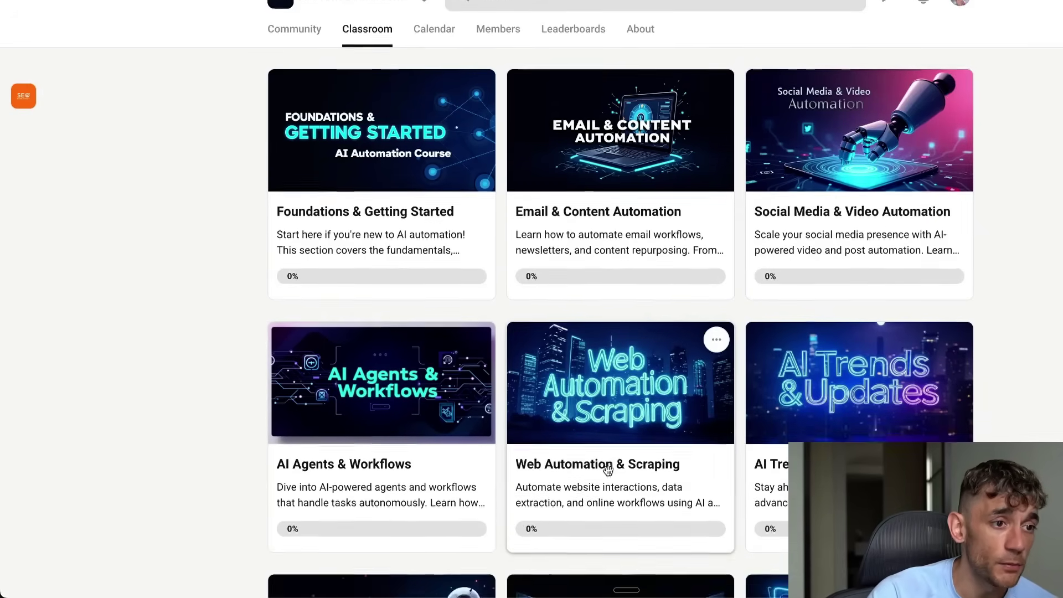
scroll(853, 266, down, 4)
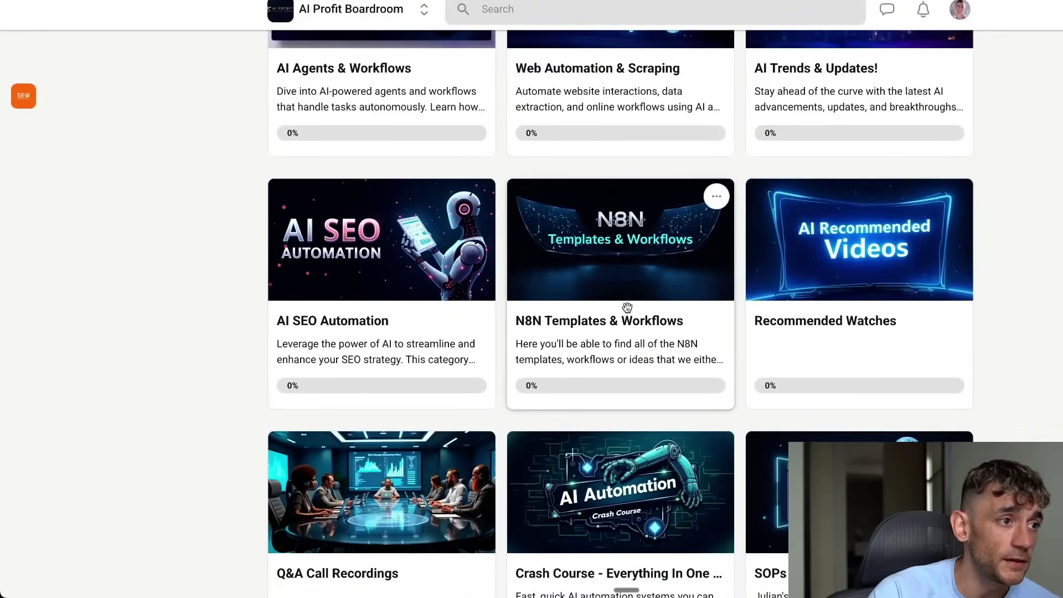
scroll(631, 310, down, 1)
scroll(209, 202, up, 9)
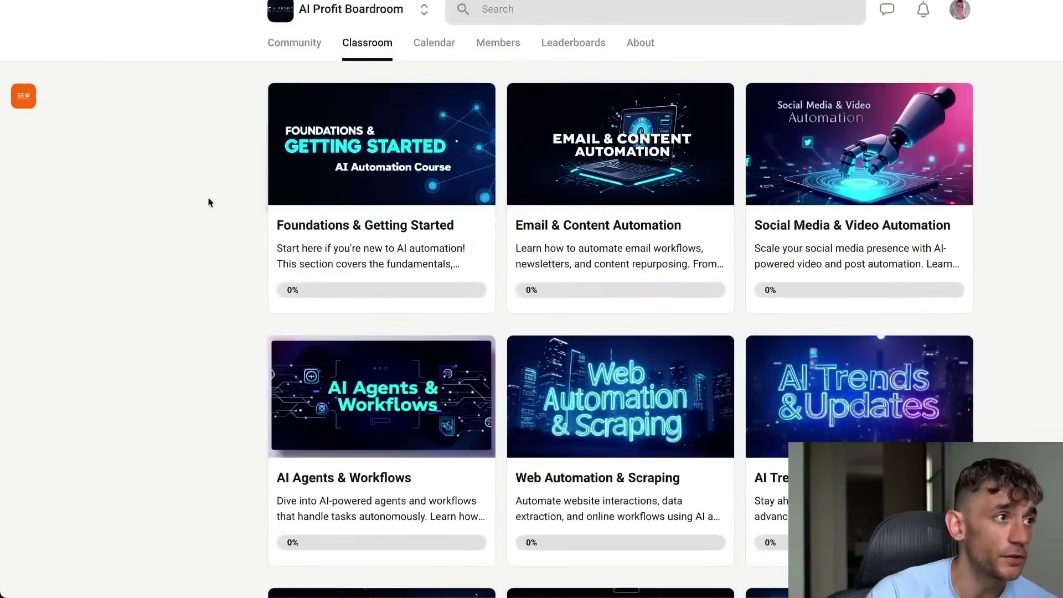
click(280, 49)
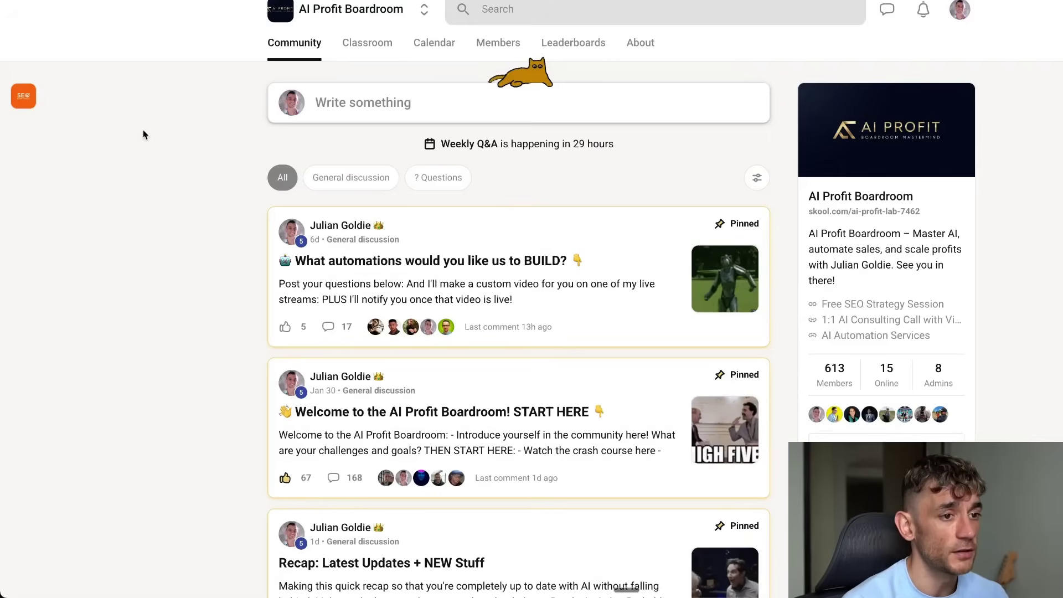
Step: Look up 'julian goldie ai' and scroll through the AI Time Machine Method landing page
key(super+l)
text(julian goldie ai)
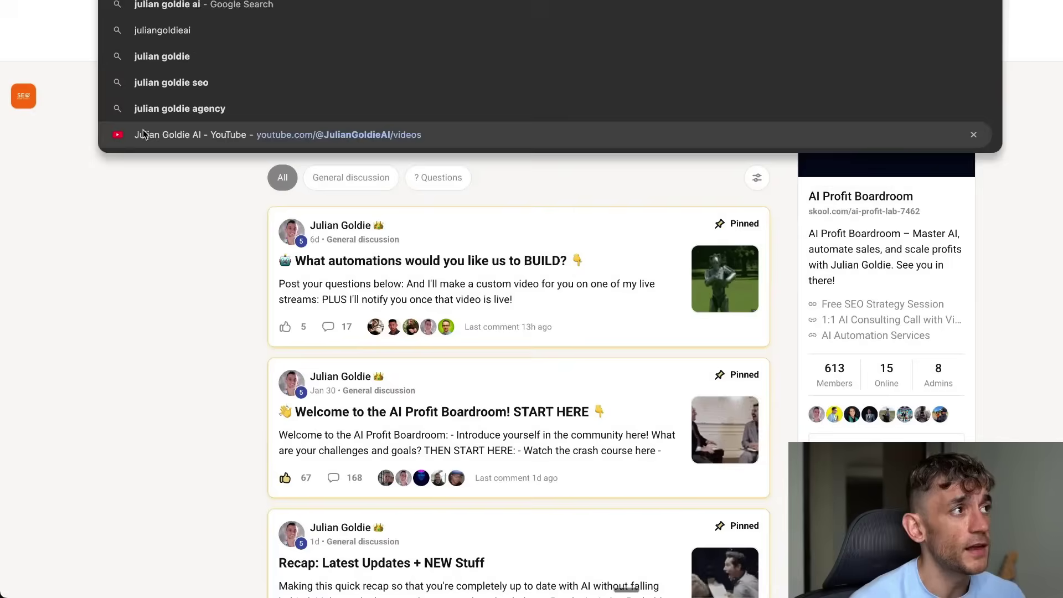
key(Escape)
key(ctrl+Tab)
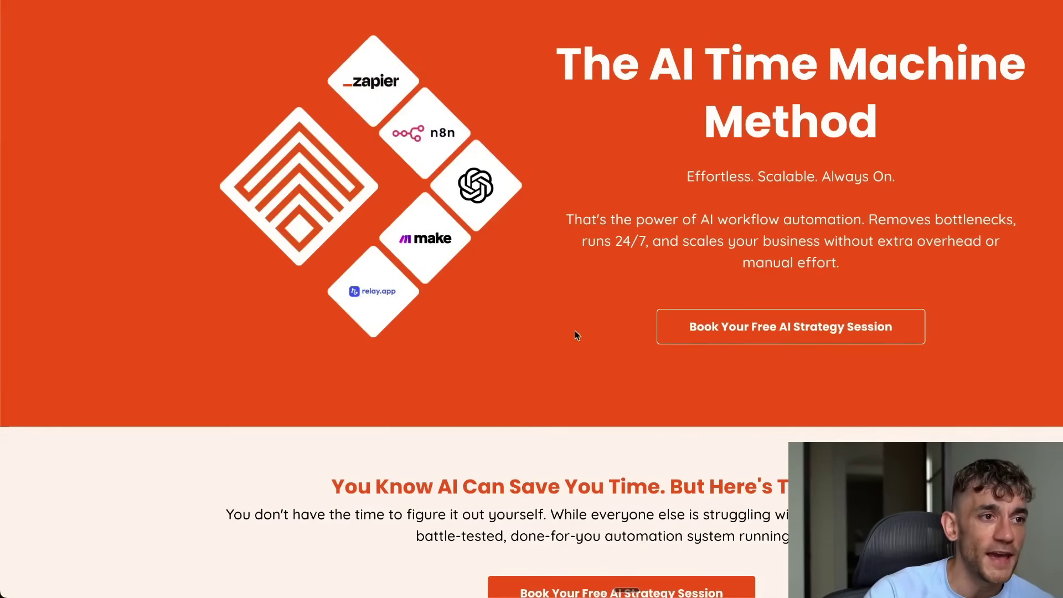
scroll(800, 214, down, 8)
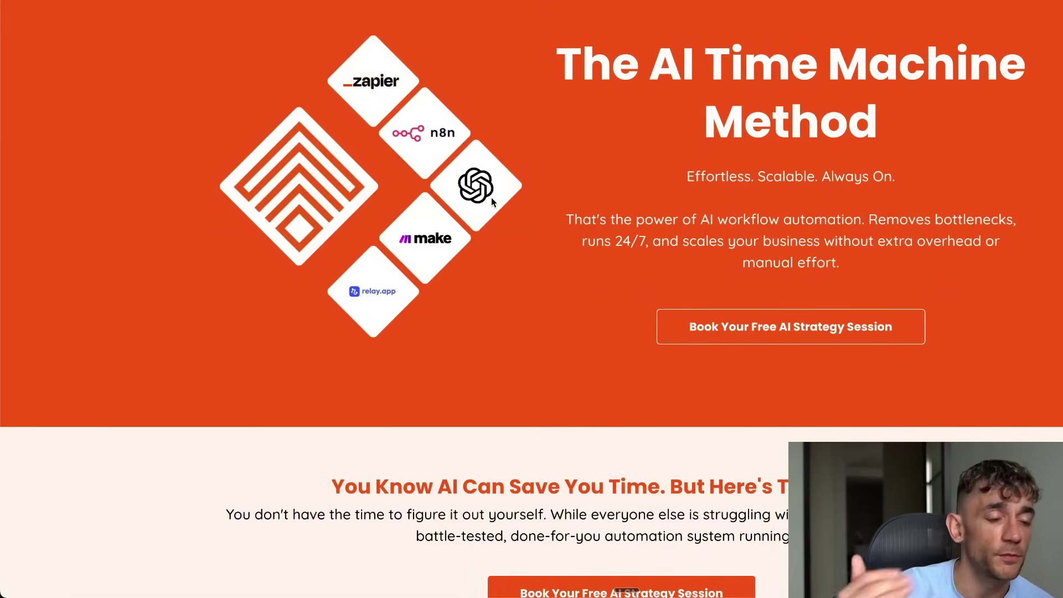
scroll(576, 268, down, 15)
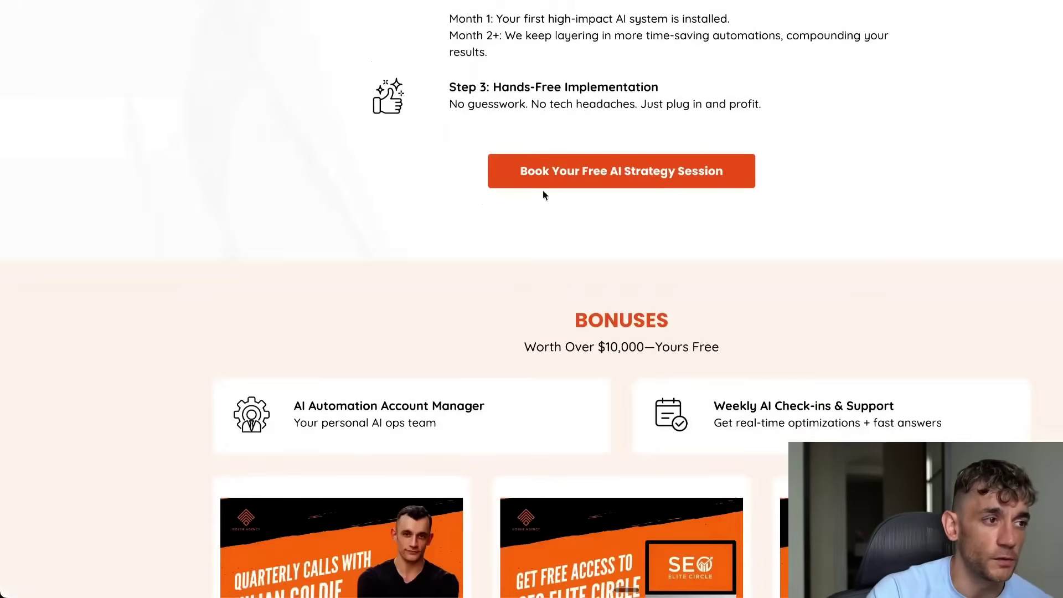
scroll(681, 138, down, 5)
scroll(682, 138, up, 20)
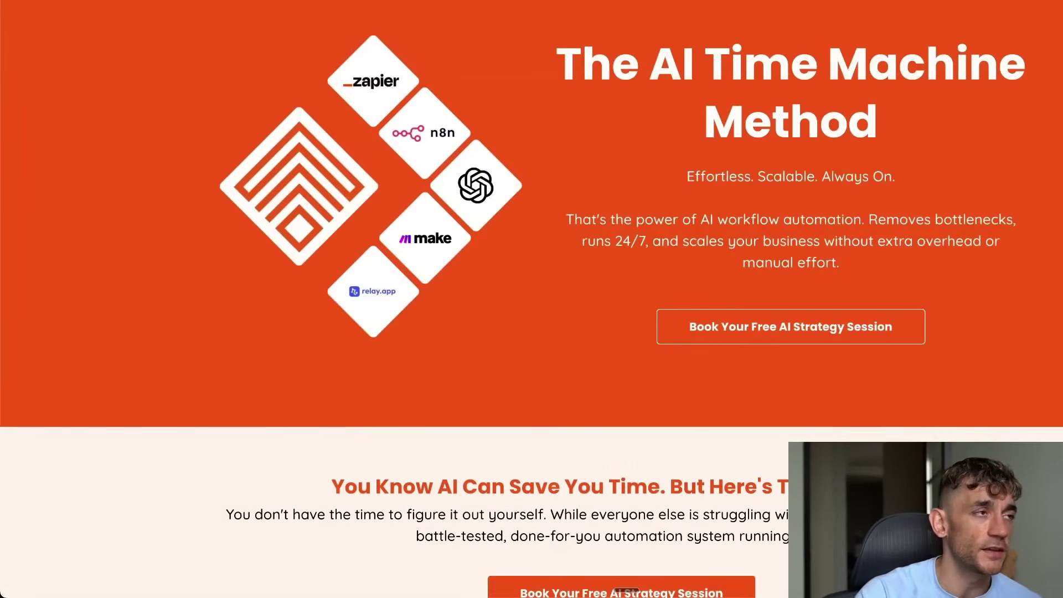